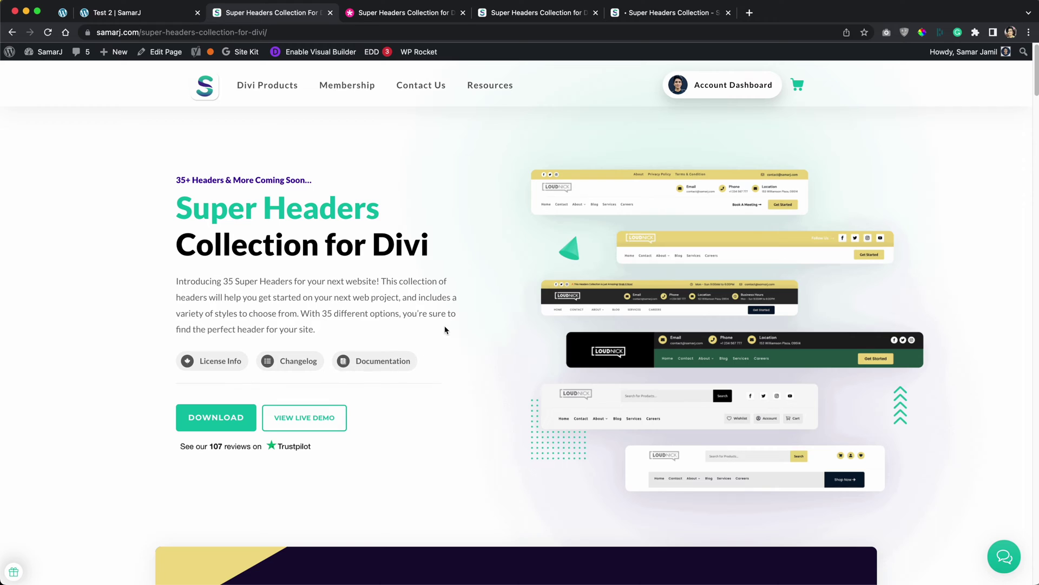
{"action": "scroll", "coordinate": [469, 311], "scroll_direction": "down", "scroll_amount": 8}
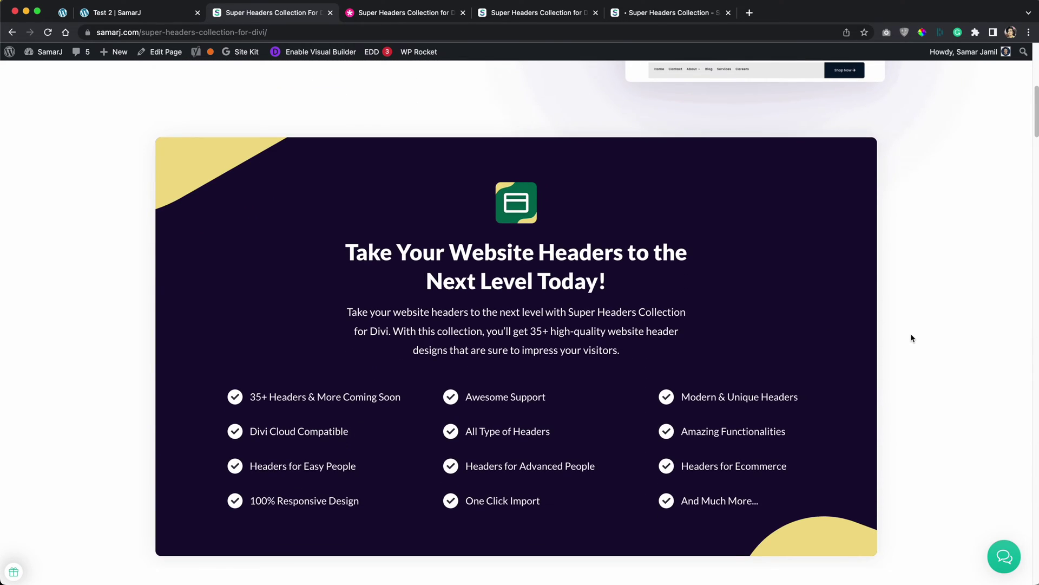
{"action": "scroll", "coordinate": [912, 338], "scroll_direction": "down", "scroll_amount": 15}
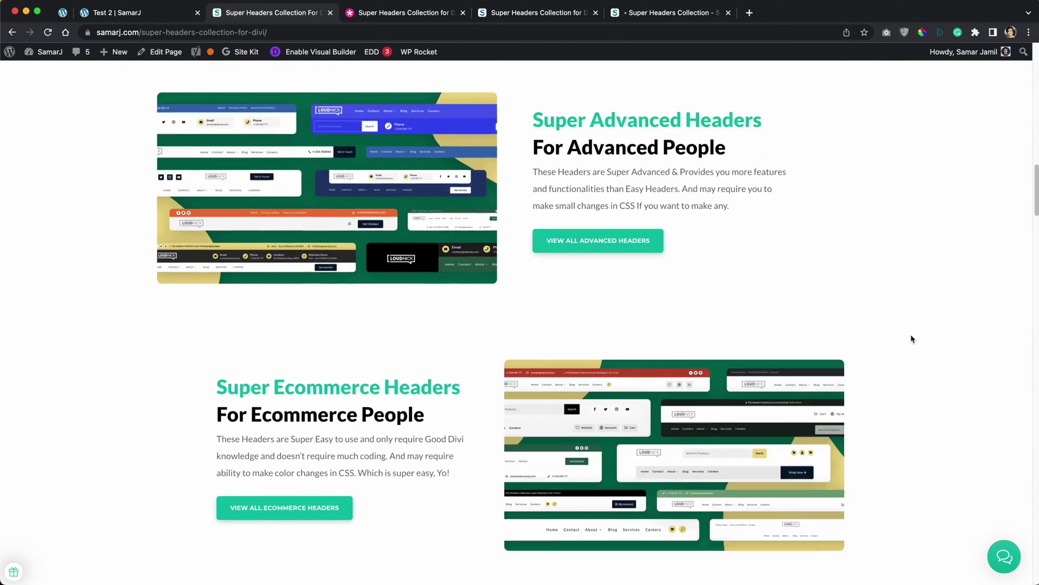
{"action": "scroll", "coordinate": [911, 339], "scroll_direction": "down", "scroll_amount": 19}
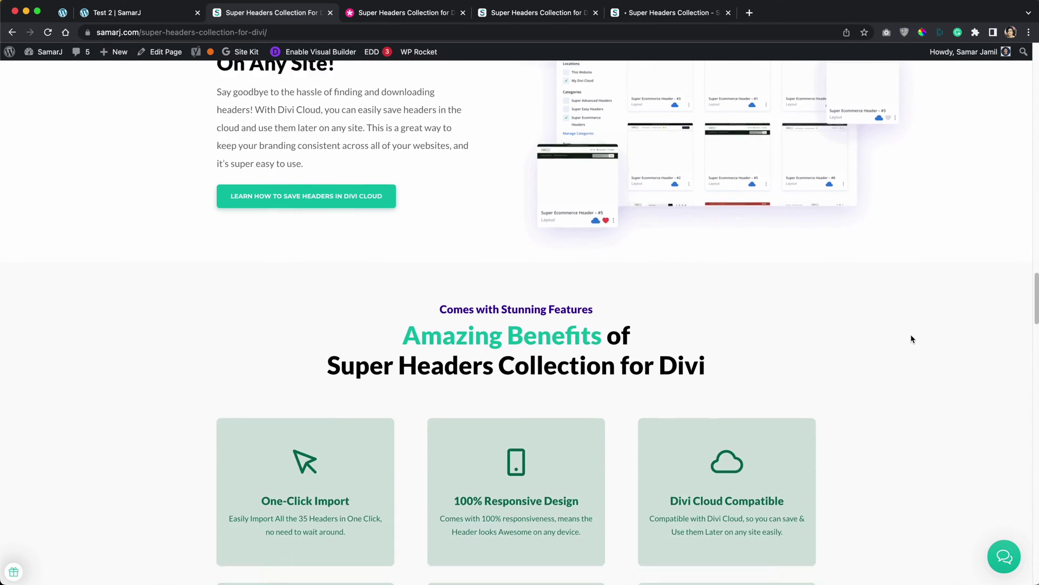
{"action": "scroll", "coordinate": [912, 339], "scroll_direction": "up", "scroll_amount": 5}
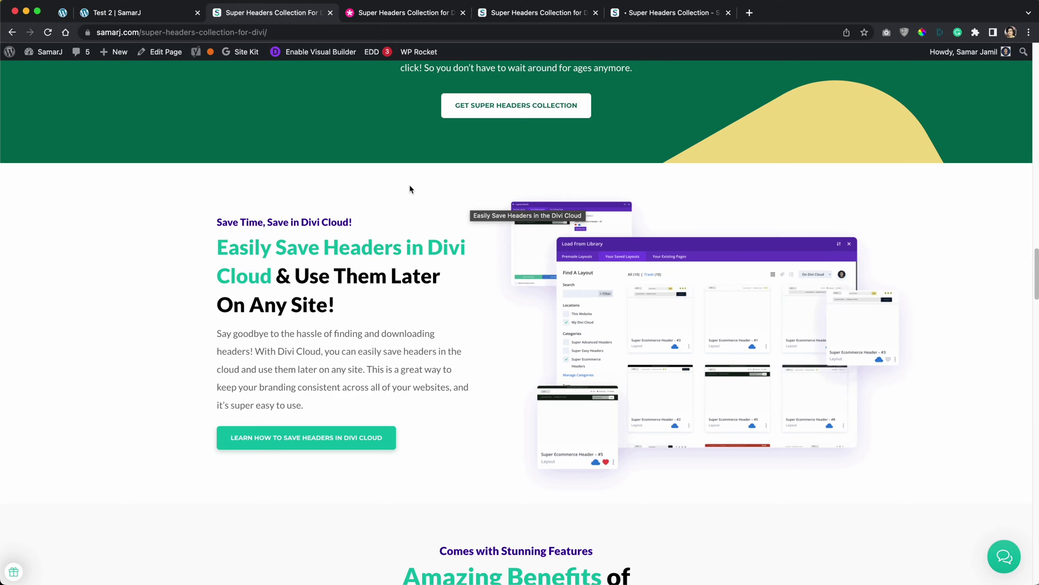
{"action": "scroll", "coordinate": [415, 186], "scroll_direction": "up", "scroll_amount": 3}
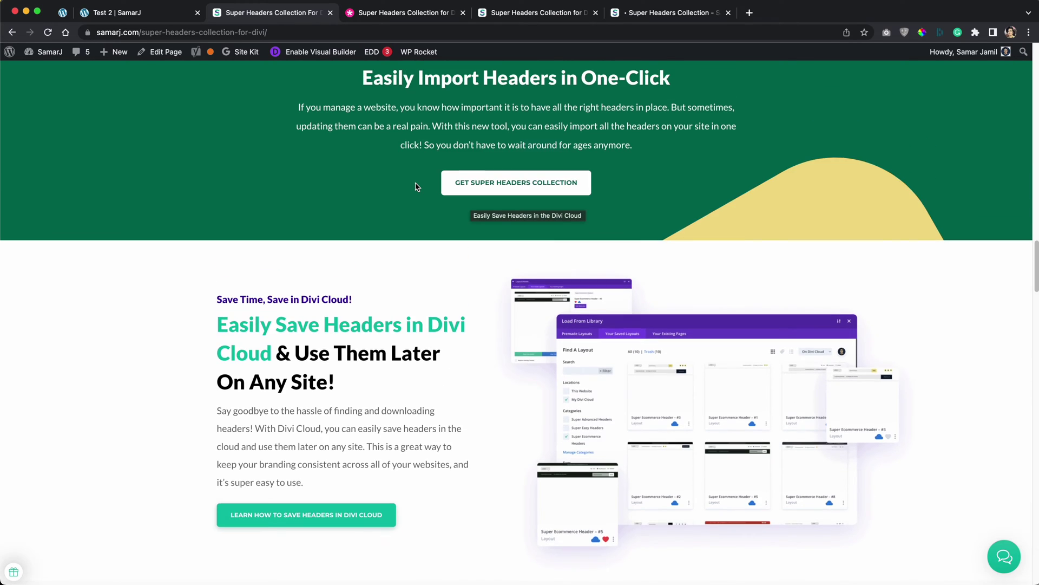
{"action": "scroll", "coordinate": [417, 187], "scroll_direction": "up", "scroll_amount": 9}
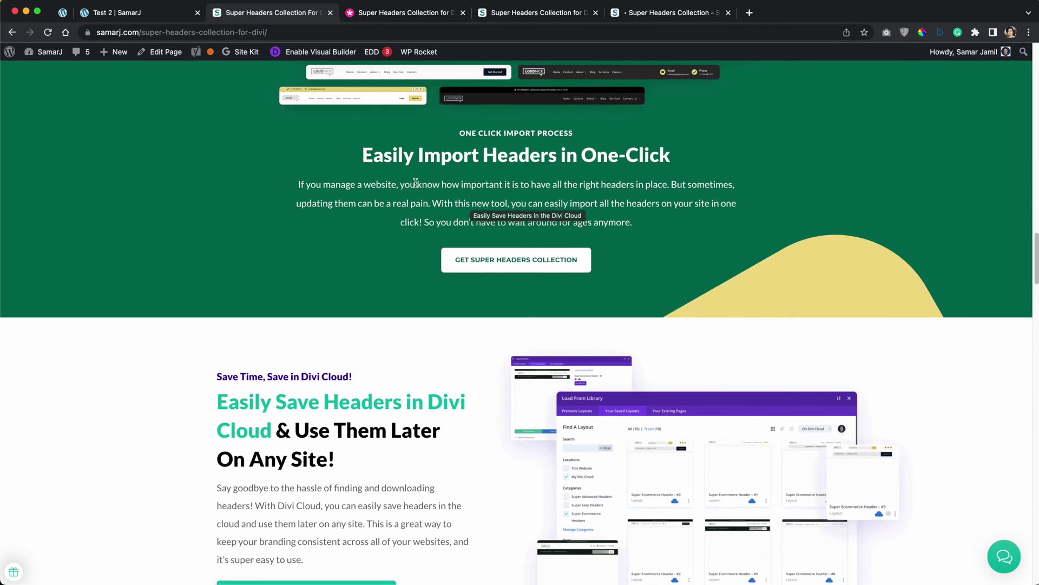
{"action": "scroll", "coordinate": [703, 317], "scroll_direction": "up", "scroll_amount": 3}
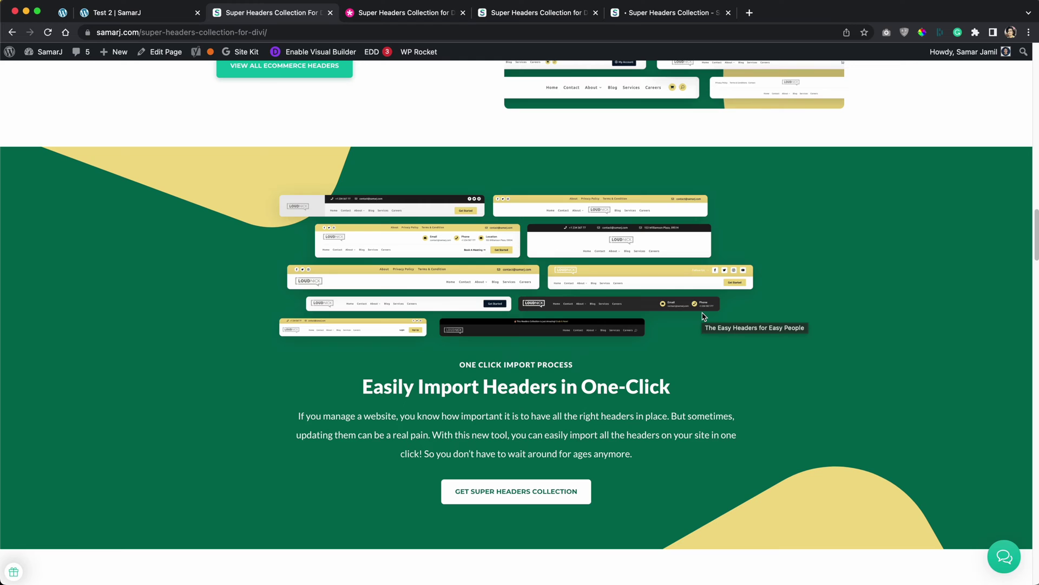
{"action": "scroll", "coordinate": [704, 317], "scroll_direction": "down", "scroll_amount": 18}
{"action": "scroll", "coordinate": [964, 336], "scroll_direction": "up", "scroll_amount": 6}
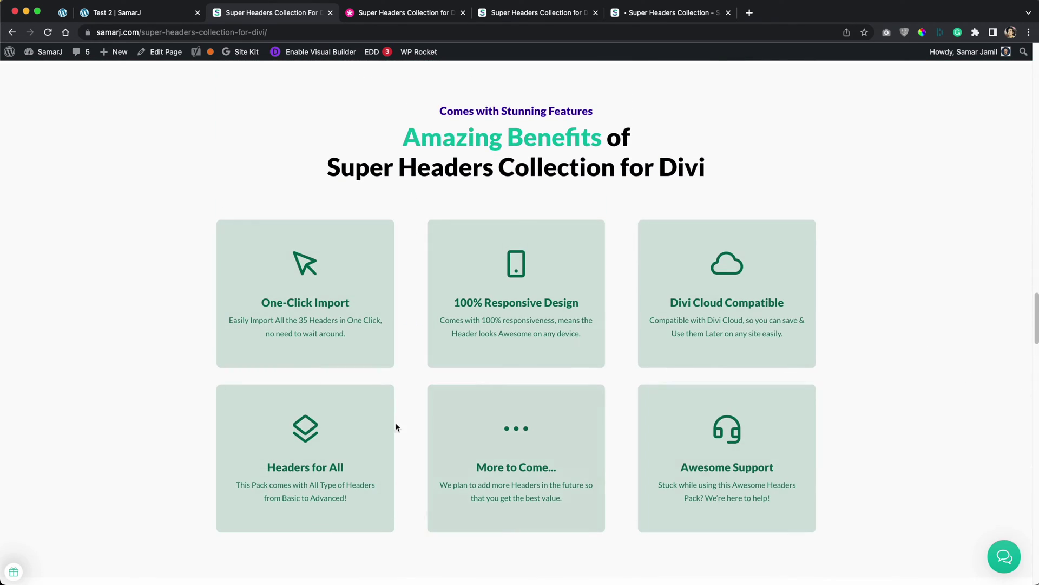
{"action": "scroll", "coordinate": [395, 425], "scroll_direction": "down", "scroll_amount": 10}
{"action": "scroll", "coordinate": [851, 311], "scroll_direction": "down", "scroll_amount": 10}
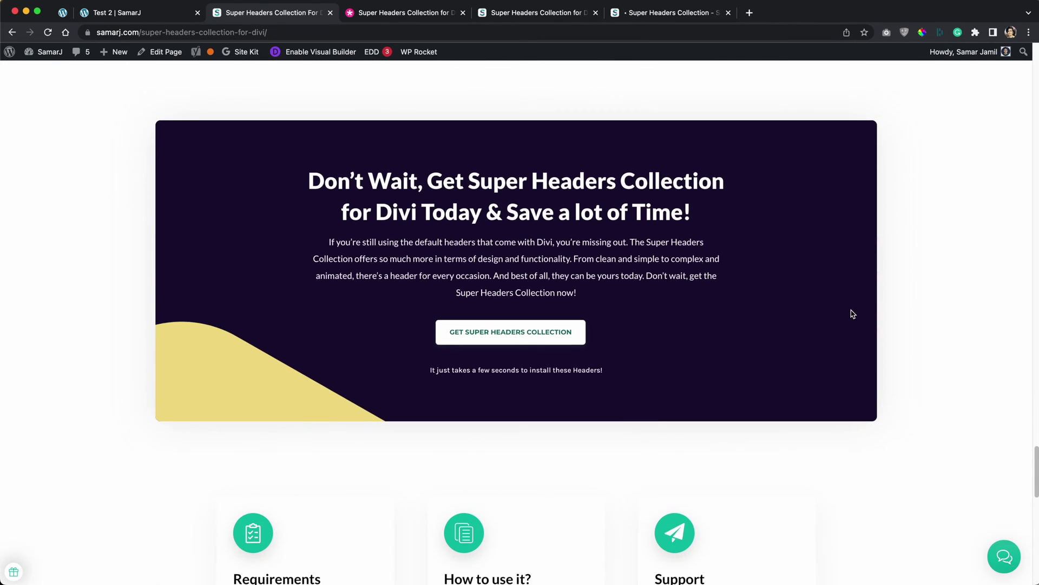
{"action": "scroll", "coordinate": [851, 310], "scroll_direction": "up", "scroll_amount": 10}
{"action": "scroll", "coordinate": [603, 248], "scroll_direction": "up", "scroll_amount": 7}
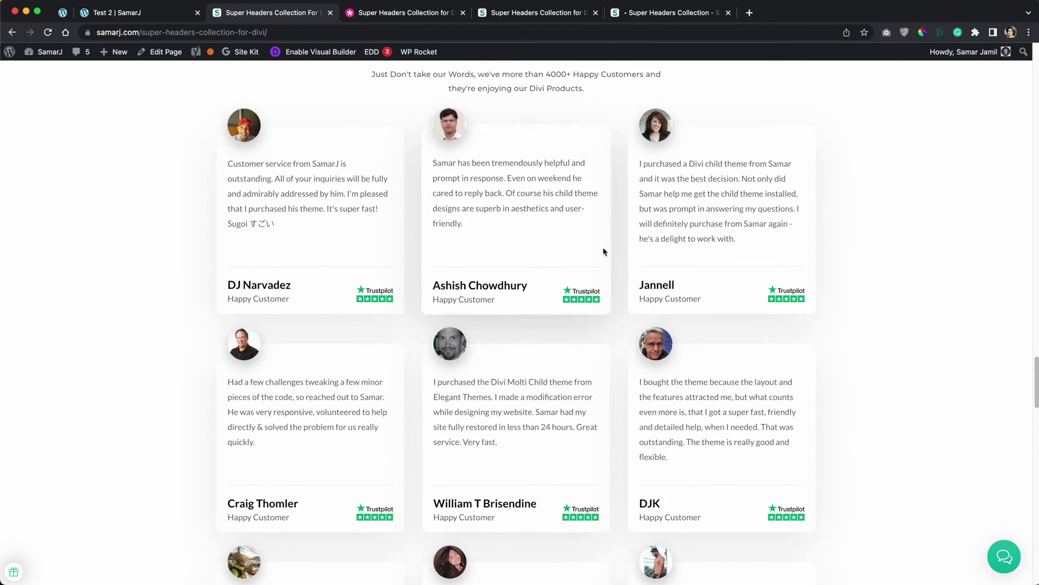
{"action": "scroll", "coordinate": [830, 320], "scroll_direction": "down", "scroll_amount": 5}
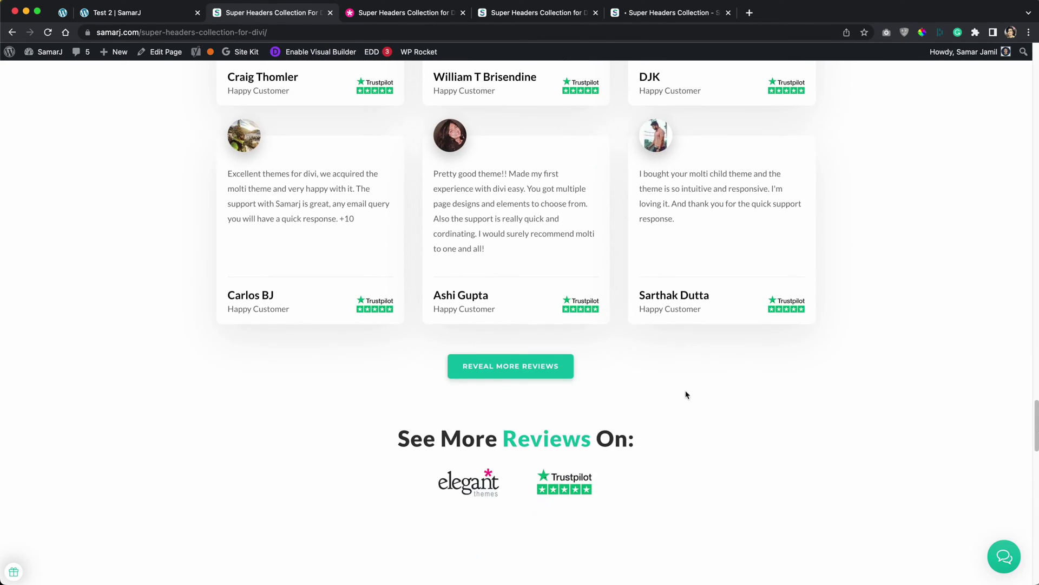
{"action": "scroll", "coordinate": [686, 395], "scroll_direction": "down", "scroll_amount": 2}
{"action": "left_click", "coordinate": [567, 410]}
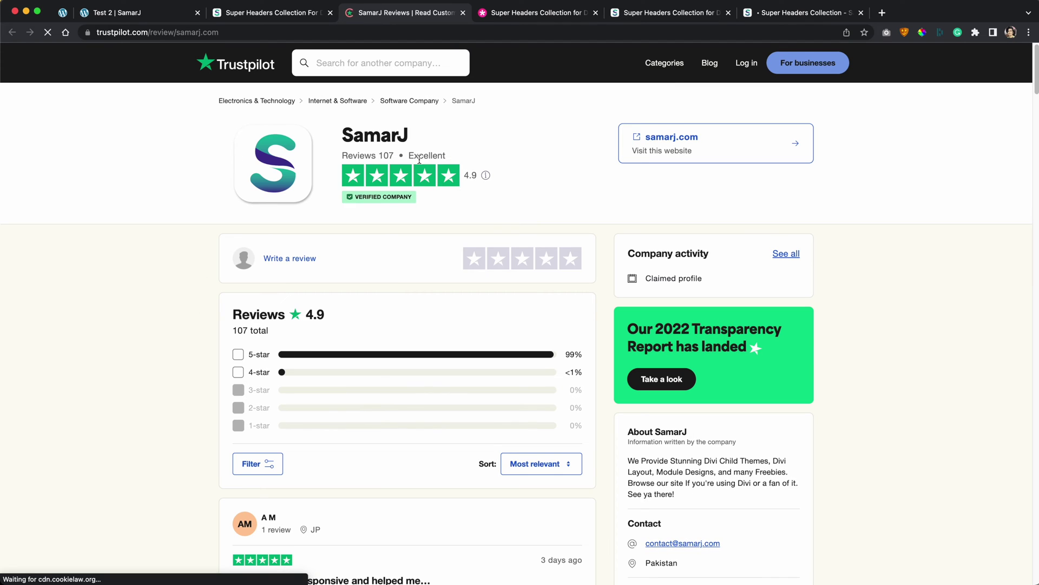
{"action": "left_click", "coordinate": [463, 12]}
{"action": "scroll", "coordinate": [458, 80], "scroll_direction": "up", "scroll_amount": 15}
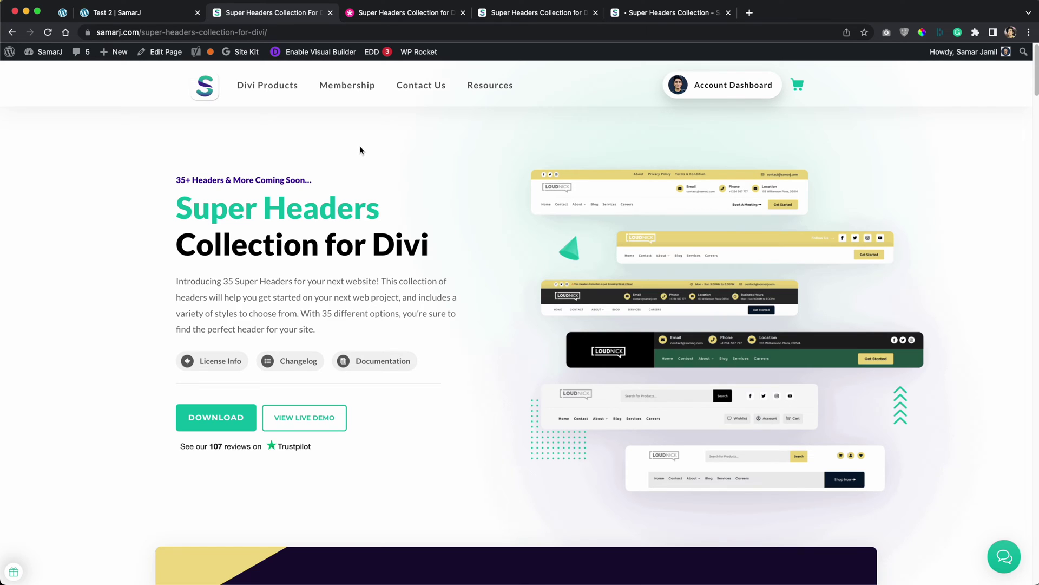
Step: Check the $9 price on the Super Headers Collection's Elegant Themes Marketplace listing
{"action": "left_click", "coordinate": [394, 16]}
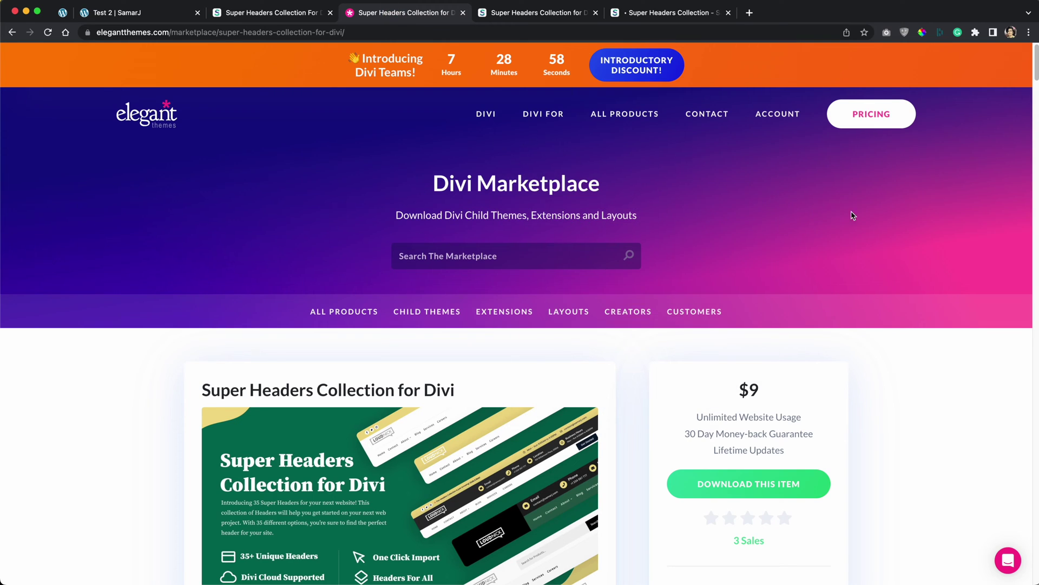
{"action": "scroll", "coordinate": [907, 216], "scroll_direction": "down", "scroll_amount": 3}
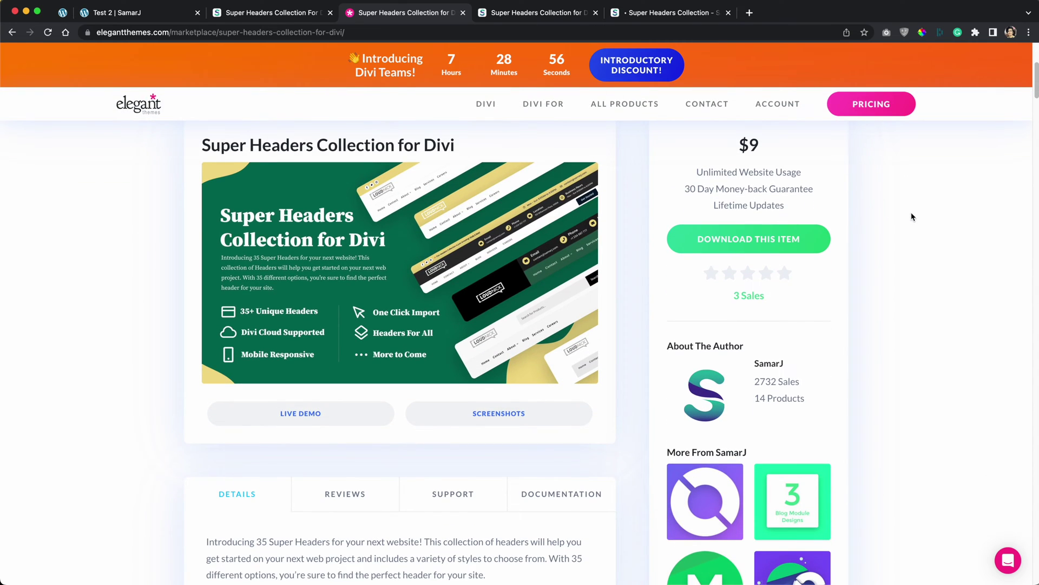
{"action": "scroll", "coordinate": [912, 216], "scroll_direction": "up", "scroll_amount": 3}
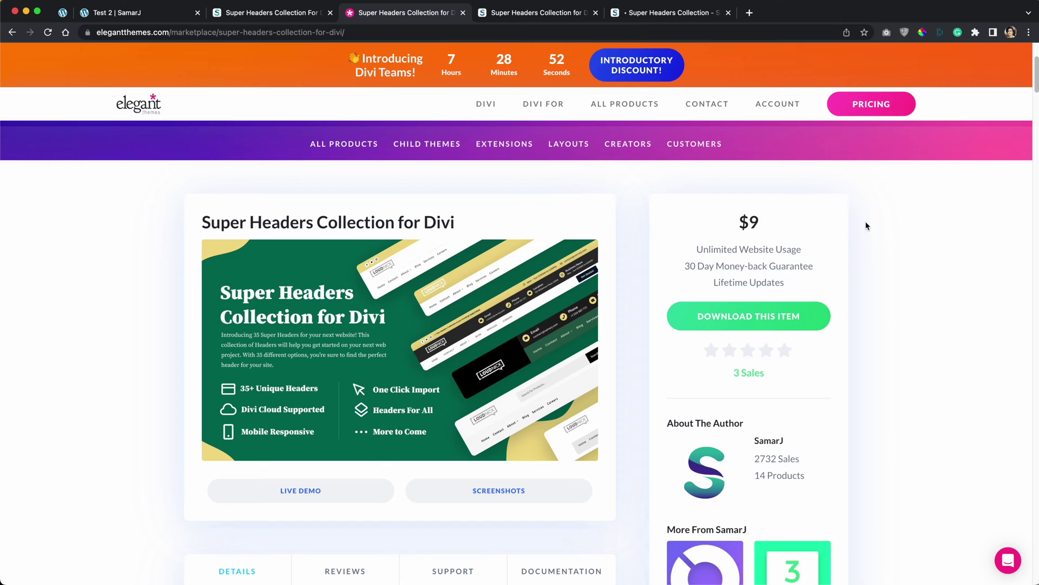
{"action": "left_click_drag", "start_coordinate": [750, 223], "coordinate": [779, 226]}
{"action": "left_click", "coordinate": [830, 235]}
Step: Scroll down through the marketplace listing's details and partway back up
{"action": "scroll", "coordinate": [763, 319], "scroll_direction": "down", "scroll_amount": 3}
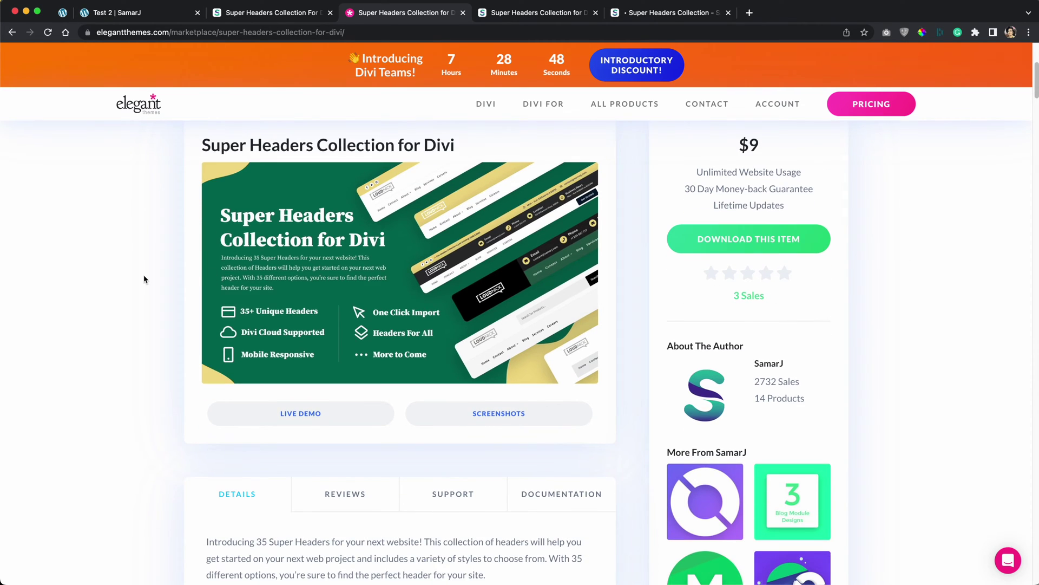
{"action": "scroll", "coordinate": [243, 276], "scroll_direction": "down", "scroll_amount": 6}
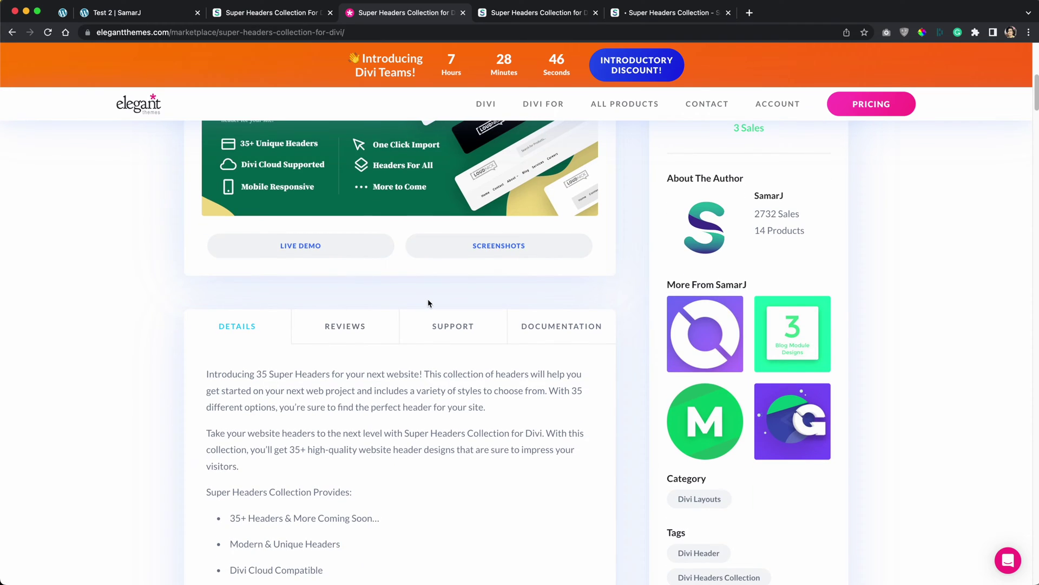
{"action": "scroll", "coordinate": [428, 303], "scroll_direction": "down", "scroll_amount": 20}
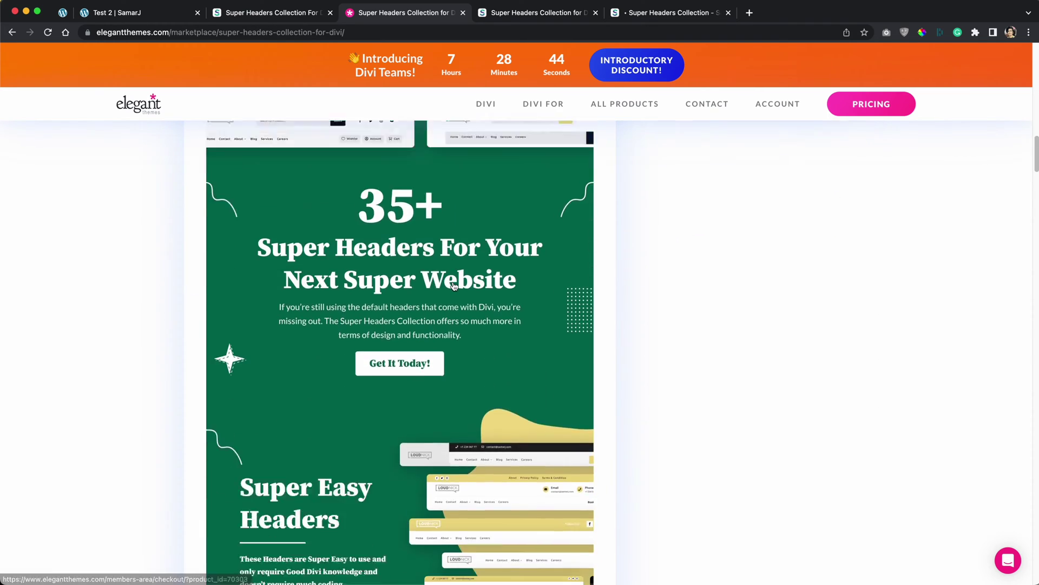
{"action": "scroll", "coordinate": [453, 286], "scroll_direction": "down", "scroll_amount": 20}
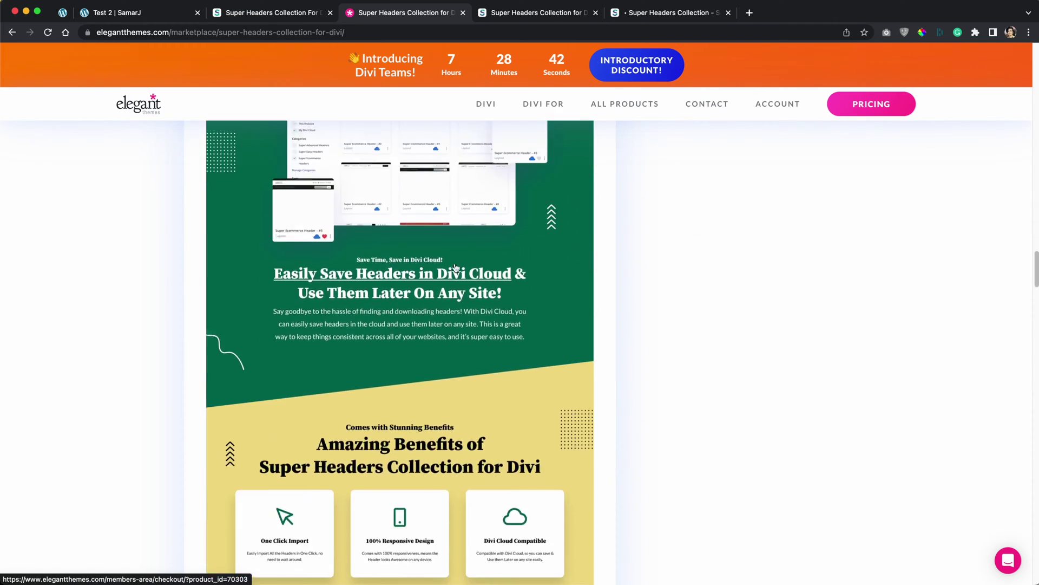
{"action": "scroll", "coordinate": [455, 267], "scroll_direction": "down", "scroll_amount": 20}
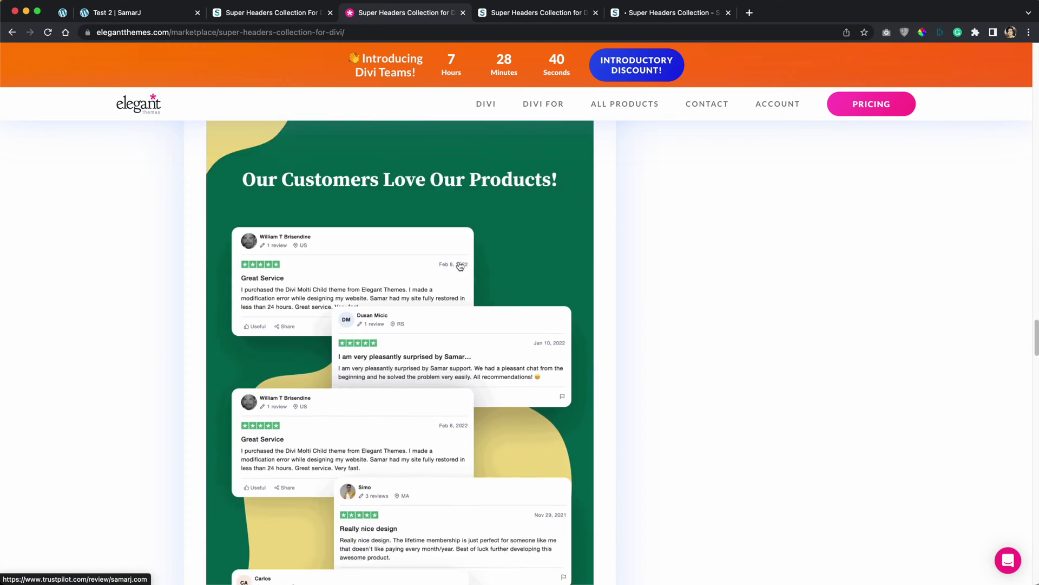
{"action": "scroll", "coordinate": [460, 265], "scroll_direction": "down", "scroll_amount": 20}
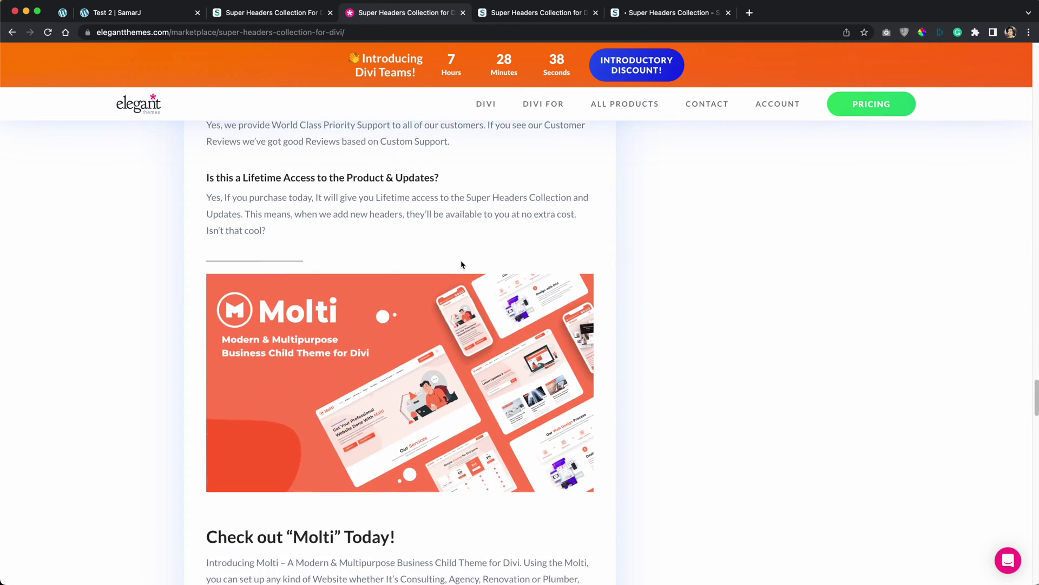
{"action": "scroll", "coordinate": [461, 265], "scroll_direction": "down", "scroll_amount": 20}
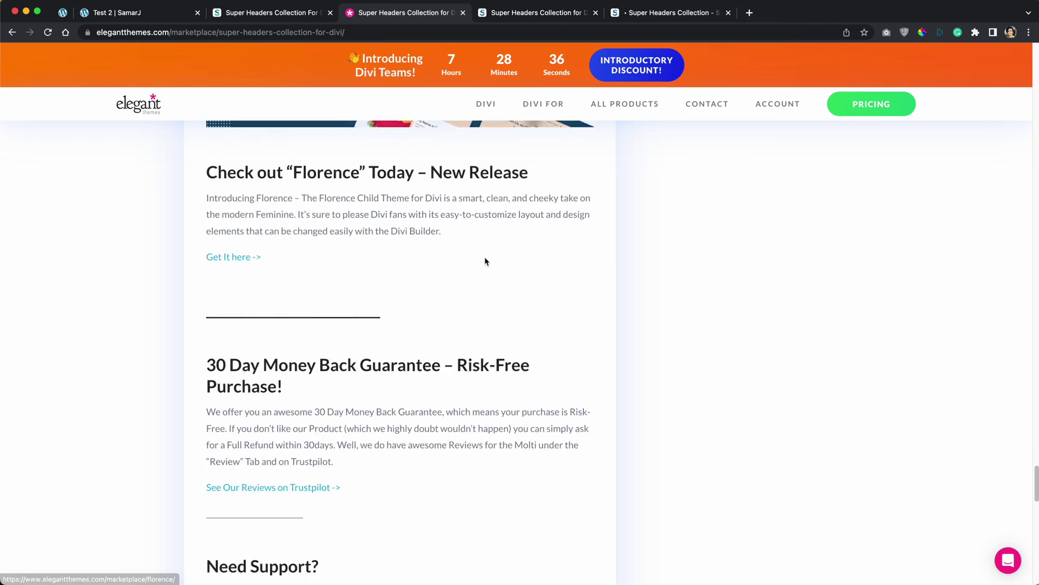
{"action": "scroll", "coordinate": [485, 261], "scroll_direction": "down", "scroll_amount": 8}
{"action": "scroll", "coordinate": [532, 286], "scroll_direction": "up", "scroll_amount": 20}
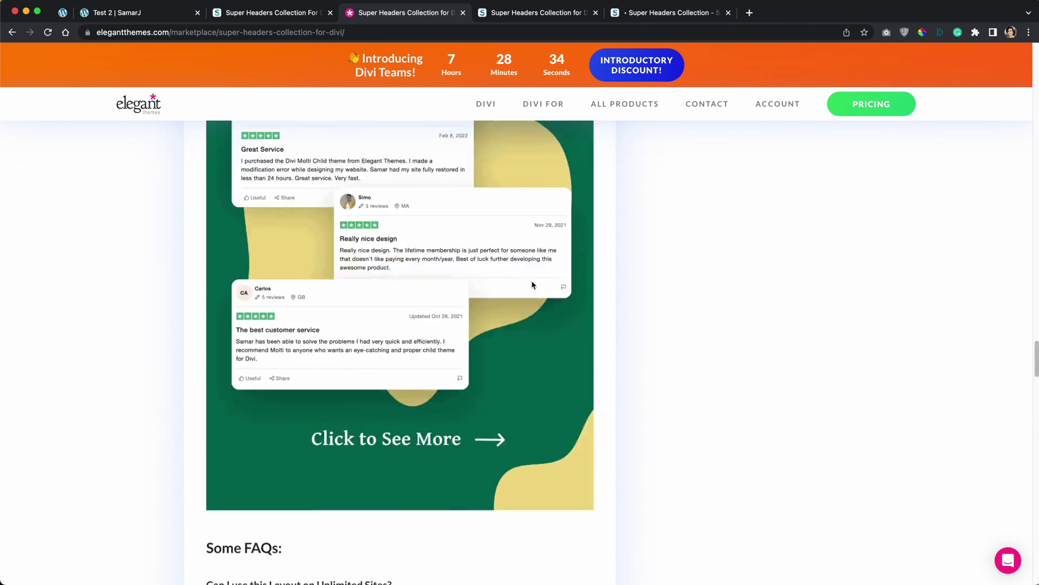
{"action": "scroll", "coordinate": [533, 285], "scroll_direction": "up", "scroll_amount": 20}
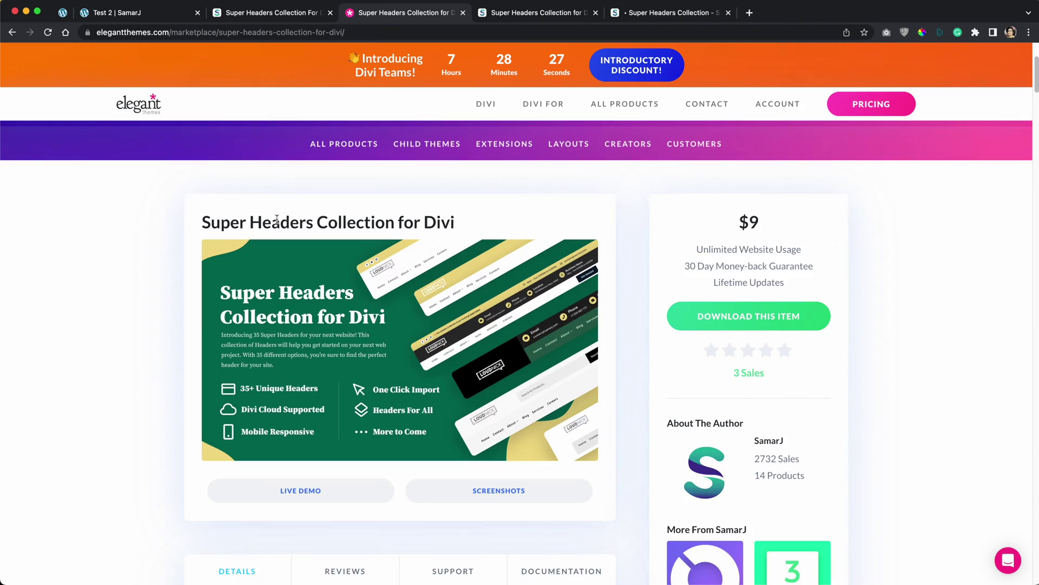
Step: Compare the SamarJ product page with the marketplace listing, ending on SamarJ's page
{"action": "left_click", "coordinate": [283, 15]}
{"action": "left_click", "coordinate": [392, 20]}
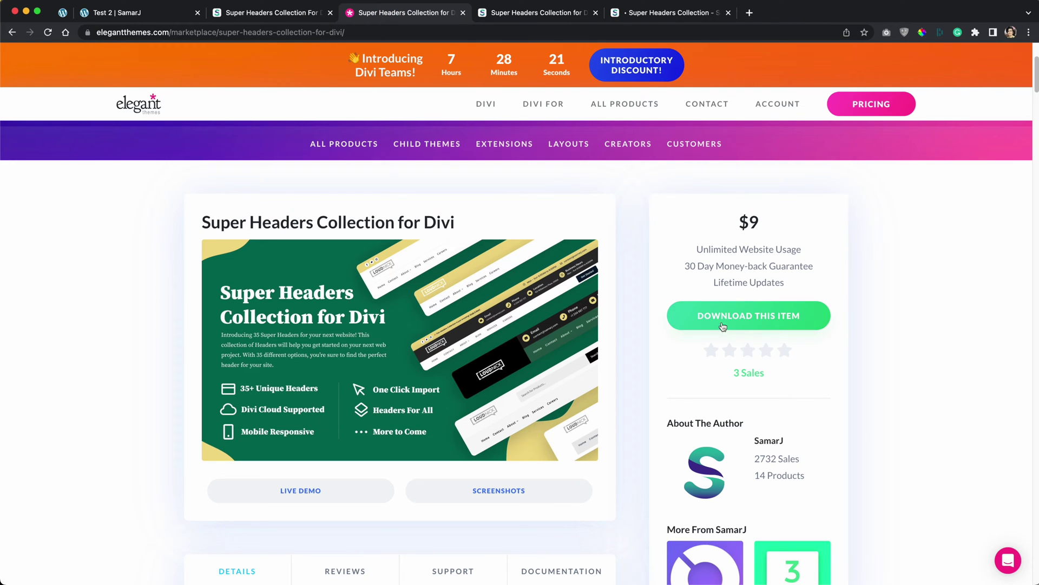
{"action": "left_click", "coordinate": [314, 12]}
Step: Download the Super Headers Collection zip, then go to SamarJ's Membership Benefits page
{"action": "mouse_move", "coordinate": [347, 85]}
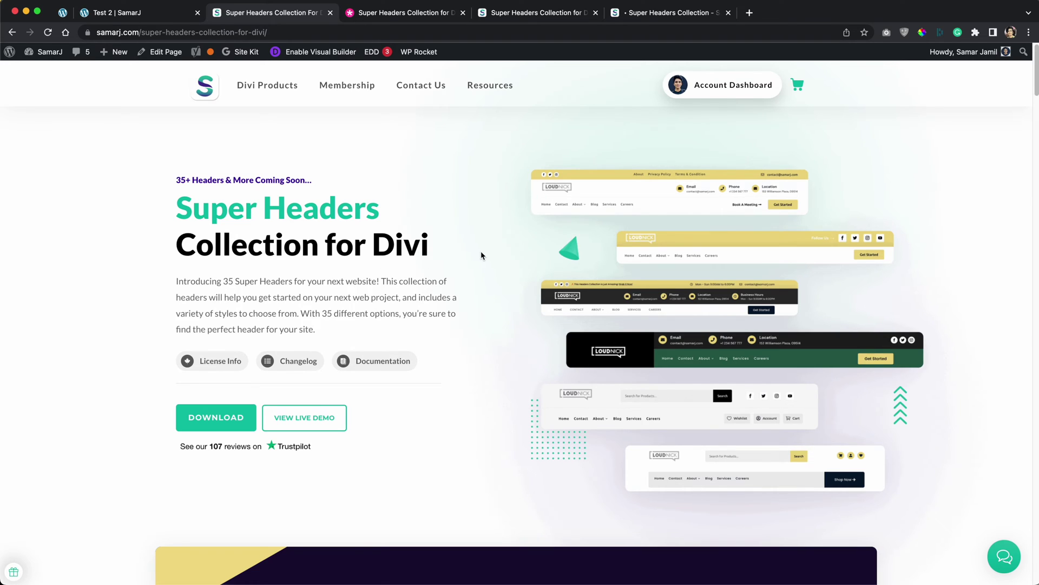
{"action": "left_click", "coordinate": [205, 417]}
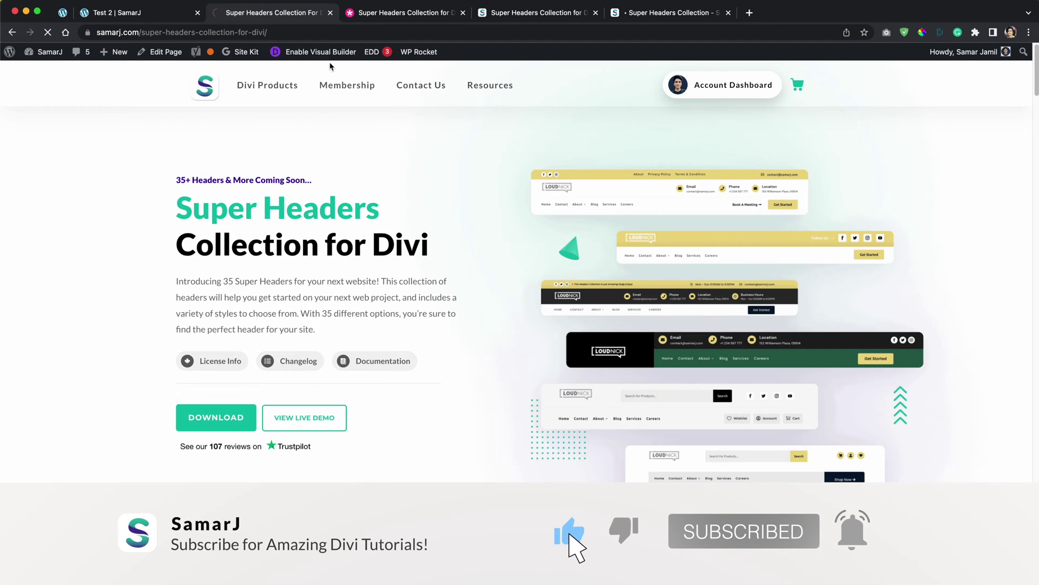
{"action": "mouse_move", "coordinate": [331, 102]}
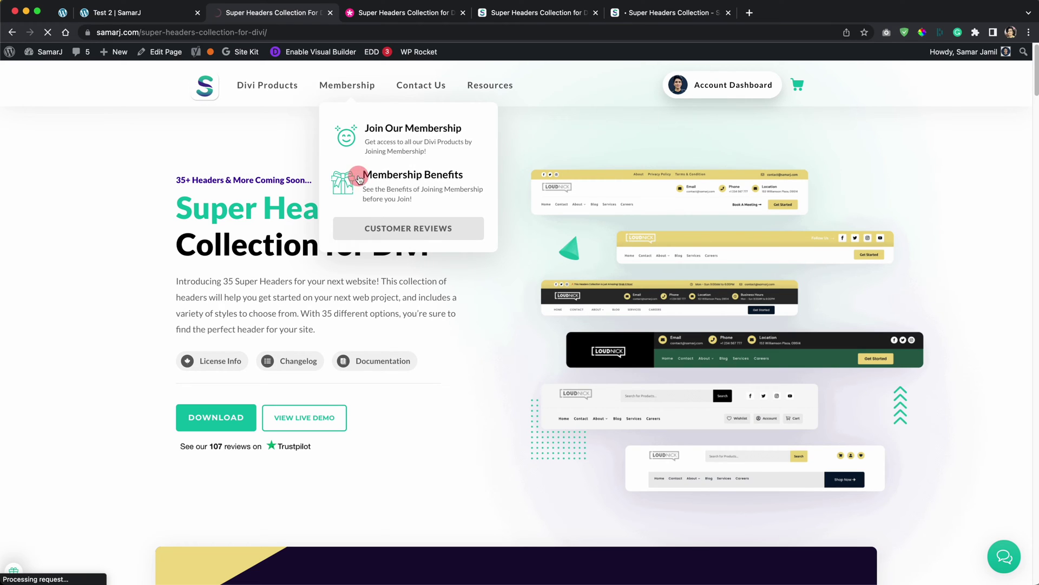
{"action": "left_click", "coordinate": [412, 176]}
Step: Review the membership pricing cards and $130 savings, then go back to the Super Headers Collection page
{"action": "scroll", "coordinate": [314, 253], "scroll_direction": "down", "scroll_amount": 10}
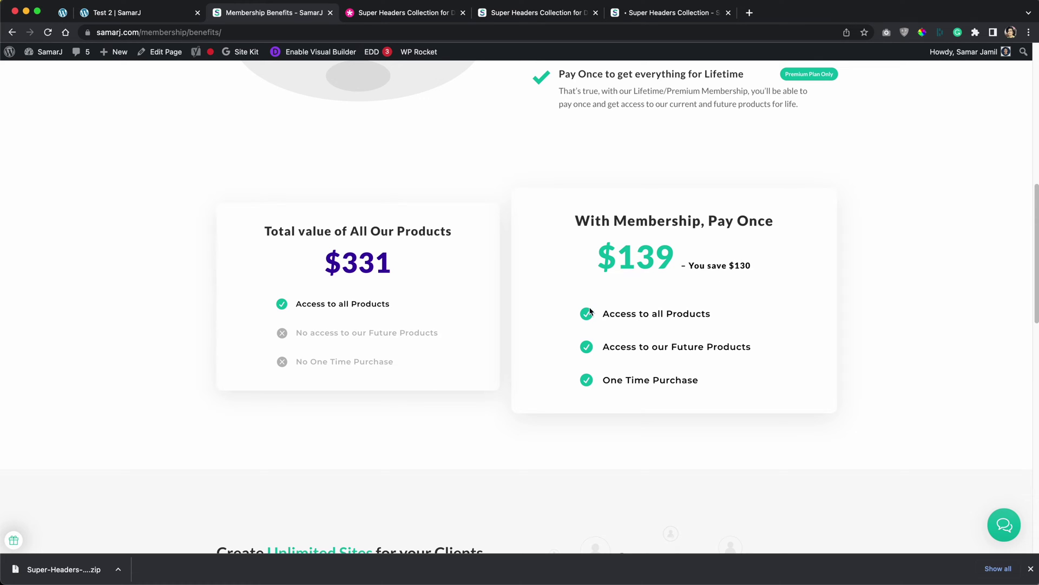
{"action": "key", "text": "super+r"}
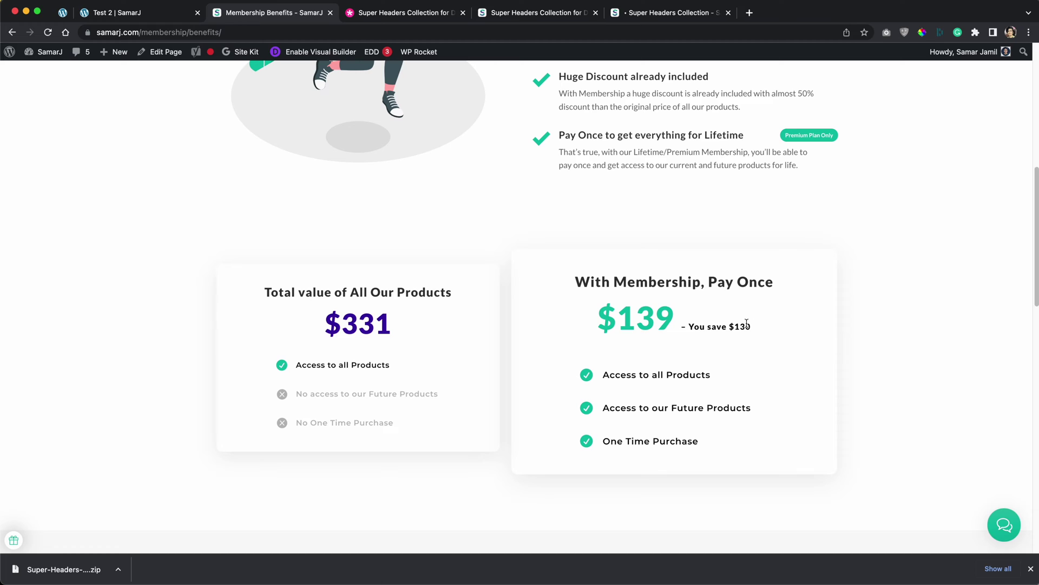
{"action": "double_click", "coordinate": [747, 323]}
{"action": "left_click", "coordinate": [746, 329]}
{"action": "key", "text": "super+r"}
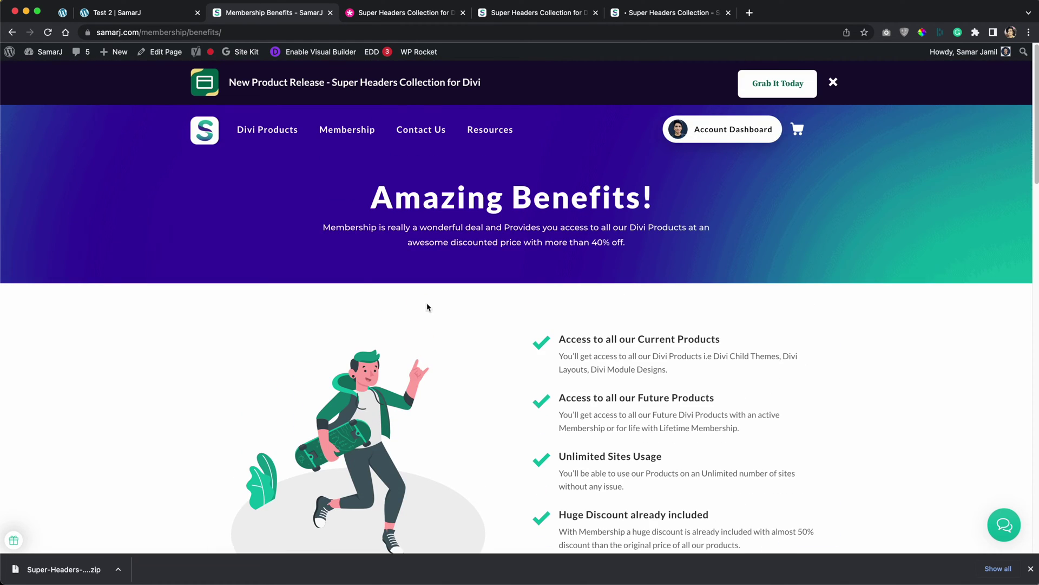
{"action": "left_click", "coordinate": [12, 31]}
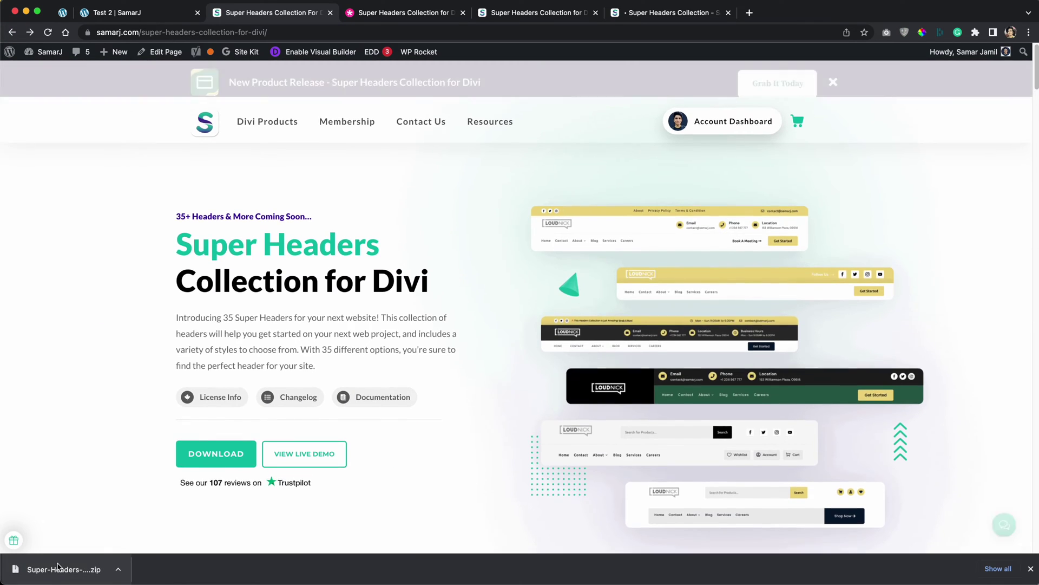
Step: Reveal the downloaded zip in Finder, extract it and open the Super Headers Collection for Divi folder
{"action": "right_click", "coordinate": [58, 566]}
{"action": "left_click", "coordinate": [57, 554]}
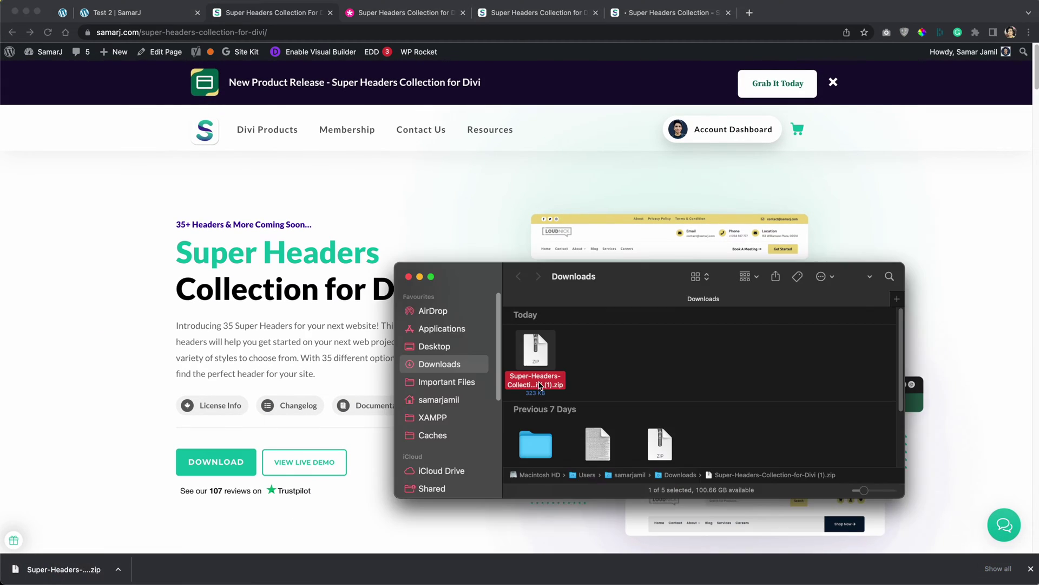
{"action": "double_click", "coordinate": [538, 354]}
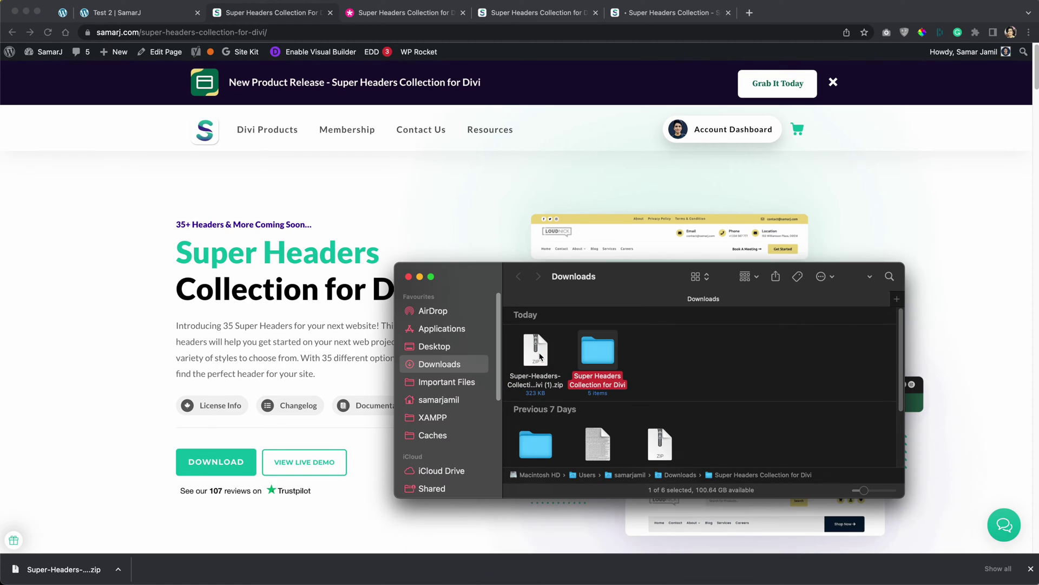
{"action": "double_click", "coordinate": [605, 353]}
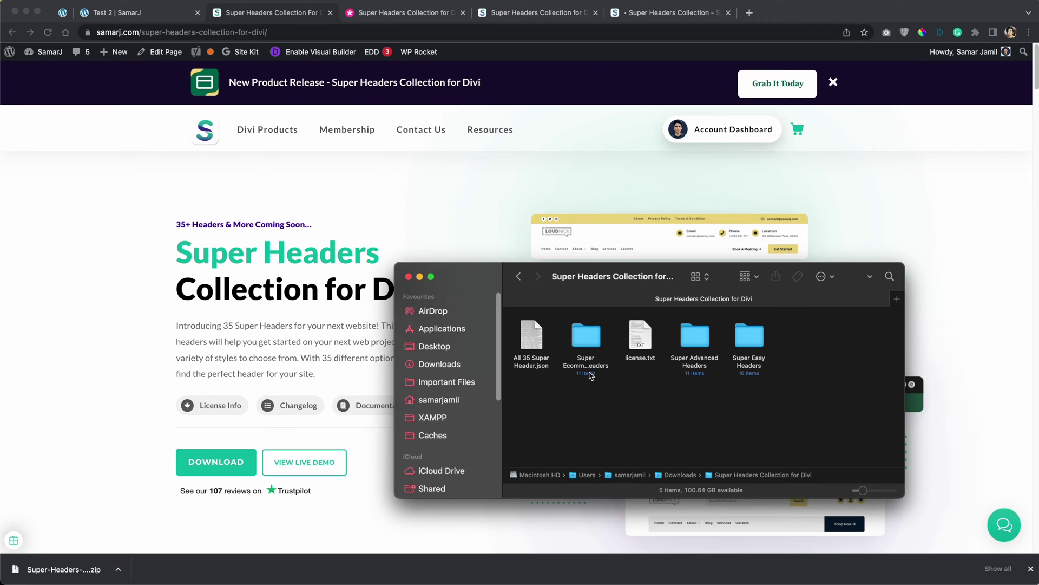
Step: Point out license.txt and the All 35 Super Header.json file in the collection folder
{"action": "left_click", "coordinate": [639, 345]}
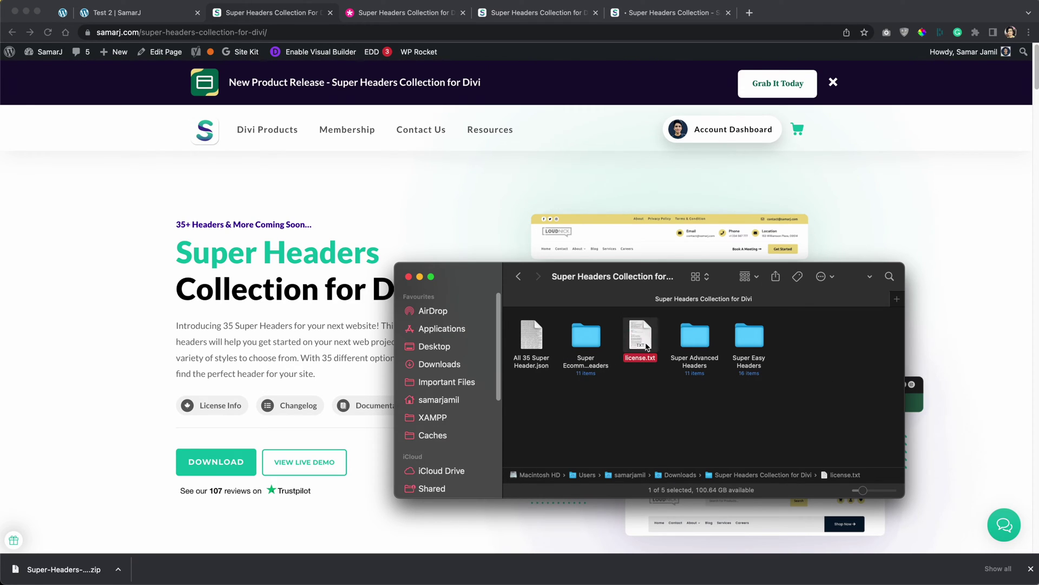
{"action": "left_click", "coordinate": [620, 380]}
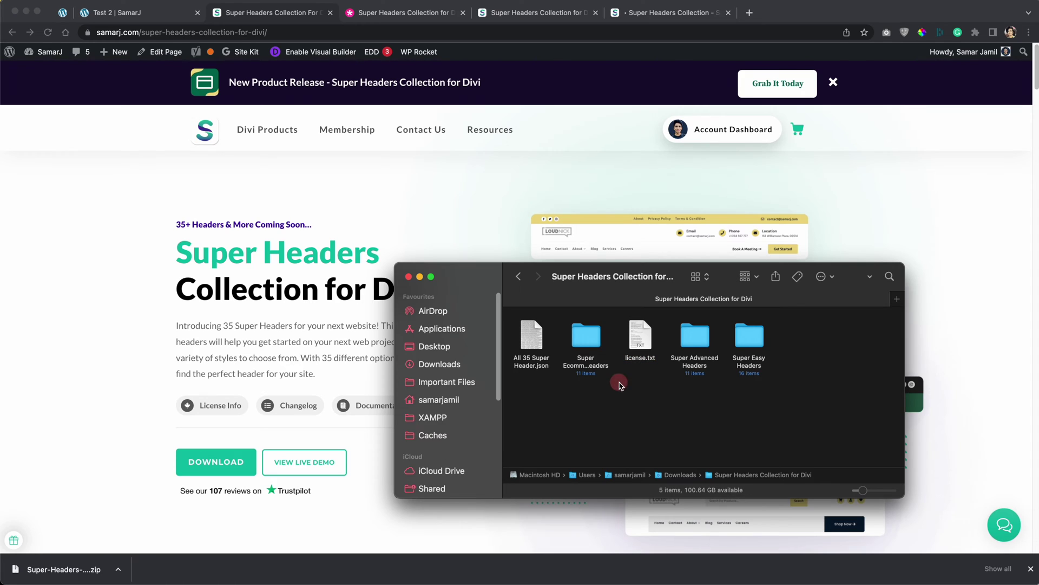
{"action": "left_click", "coordinate": [538, 340]}
{"action": "left_click", "coordinate": [796, 374]}
{"action": "left_click_drag", "start_coordinate": [797, 375], "coordinate": [538, 367]}
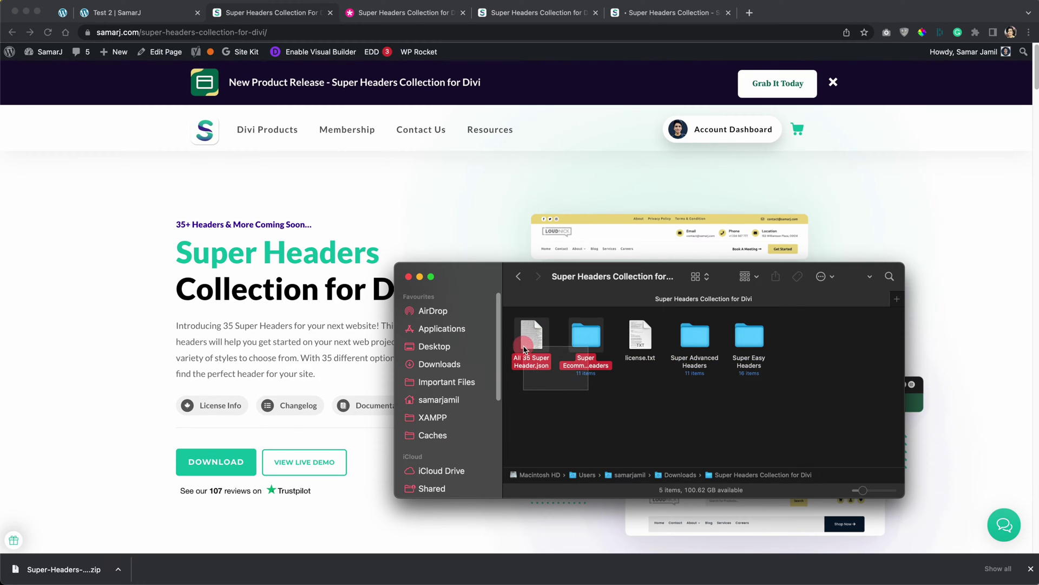
{"action": "left_click", "coordinate": [552, 417]}
{"action": "left_click", "coordinate": [529, 346]}
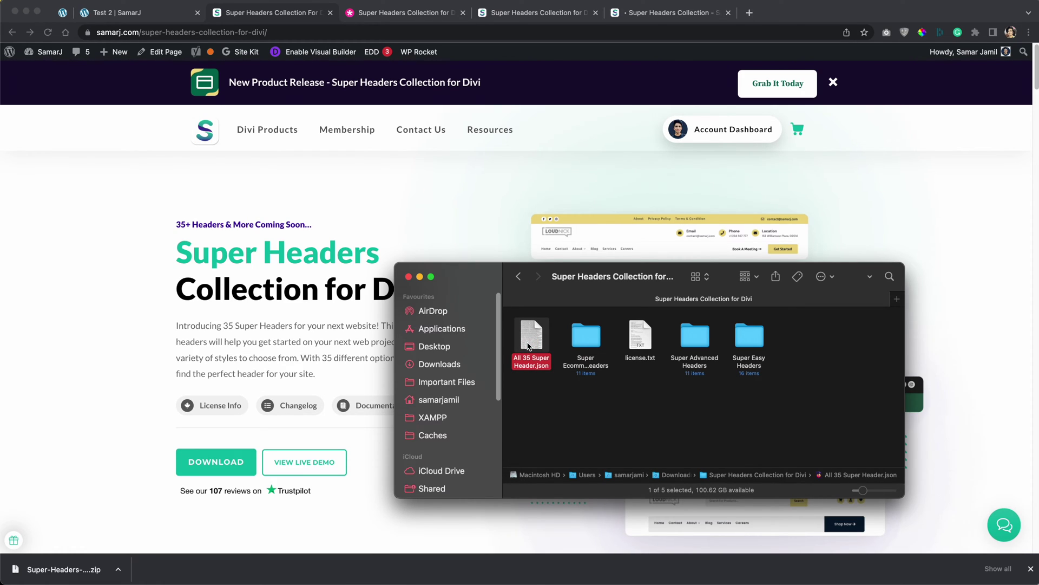
Step: Browse the Super Ecommerce, Super Advanced and Super Easy Headers folders
{"action": "double_click", "coordinate": [592, 337]}
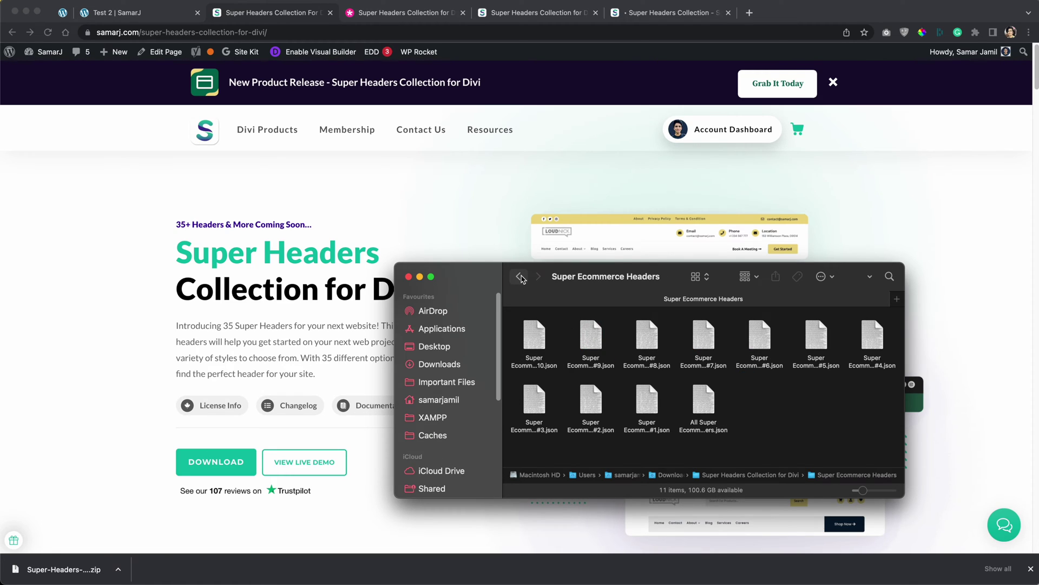
{"action": "left_click", "coordinate": [519, 277]}
{"action": "left_click", "coordinate": [537, 276]}
{"action": "left_click", "coordinate": [518, 277]}
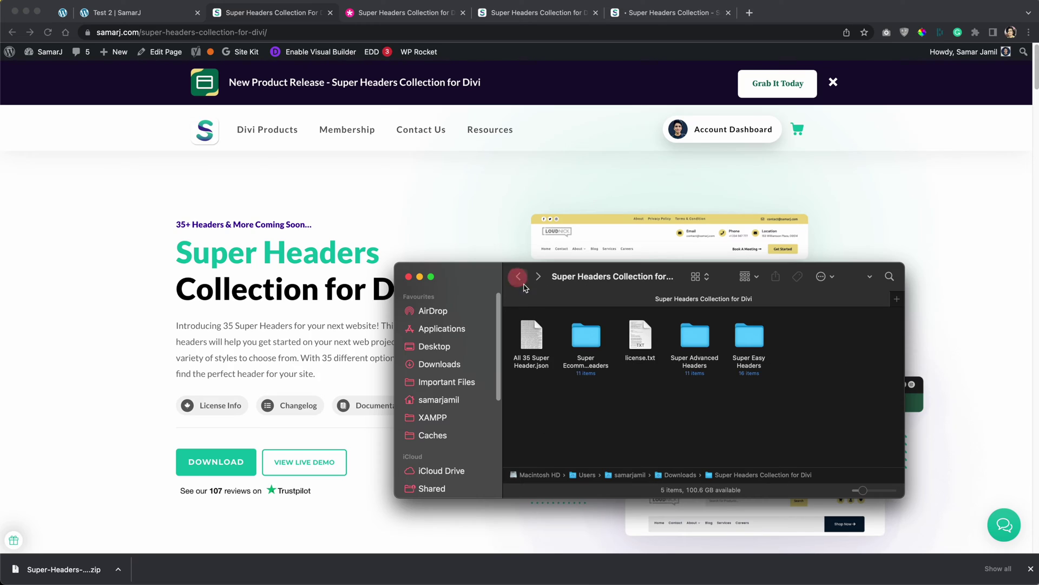
{"action": "double_click", "coordinate": [715, 351]}
{"action": "left_click", "coordinate": [519, 273]}
{"action": "double_click", "coordinate": [755, 346]}
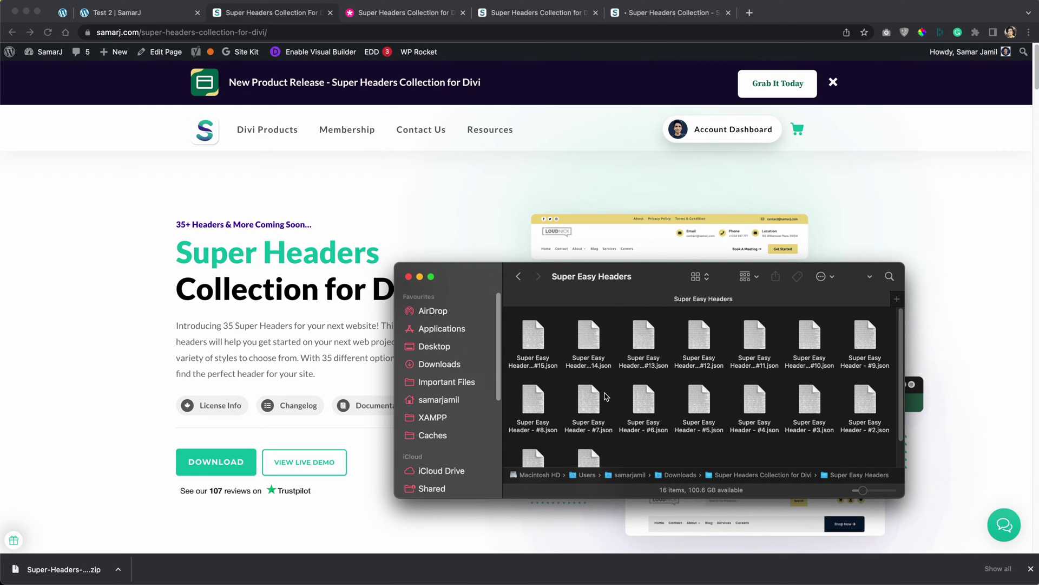
{"action": "scroll", "coordinate": [595, 346], "scroll_direction": "down", "scroll_amount": 2}
{"action": "left_click", "coordinate": [519, 277]}
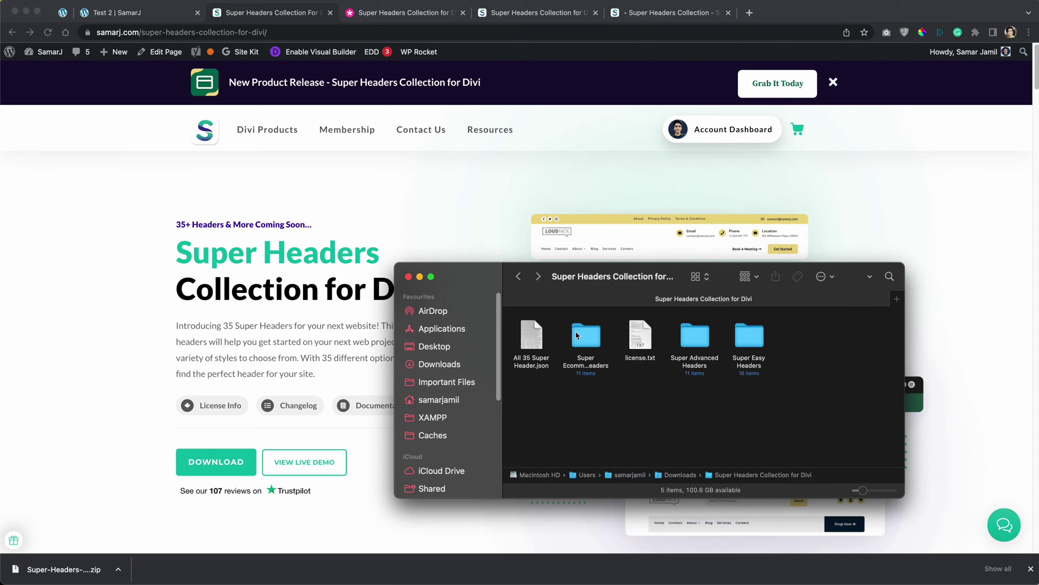
Step: Inspect the ecommerce header JSON files, then select All 35 Super Header.json
{"action": "double_click", "coordinate": [587, 340]}
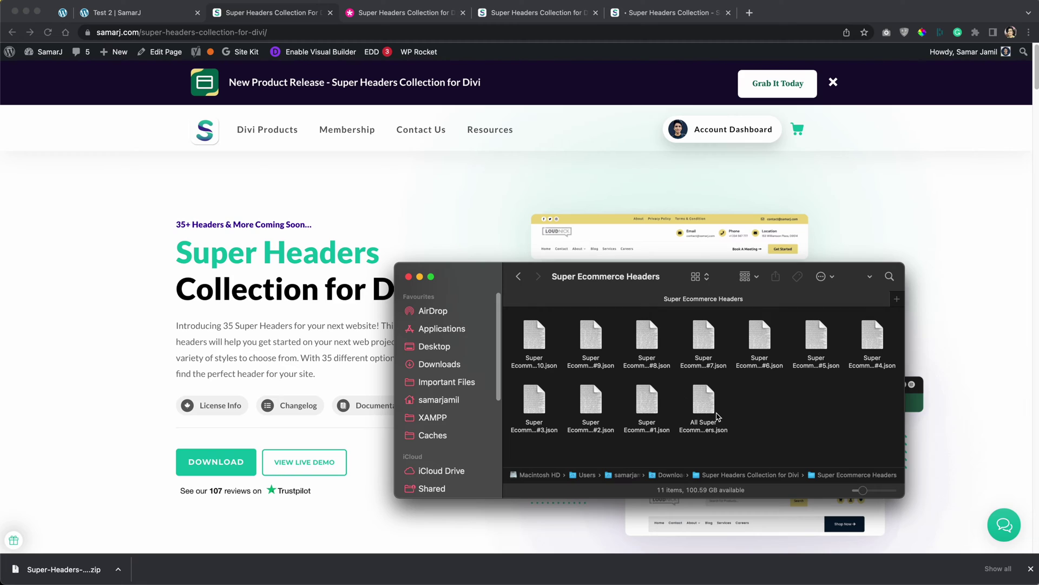
{"action": "left_click", "coordinate": [710, 407]}
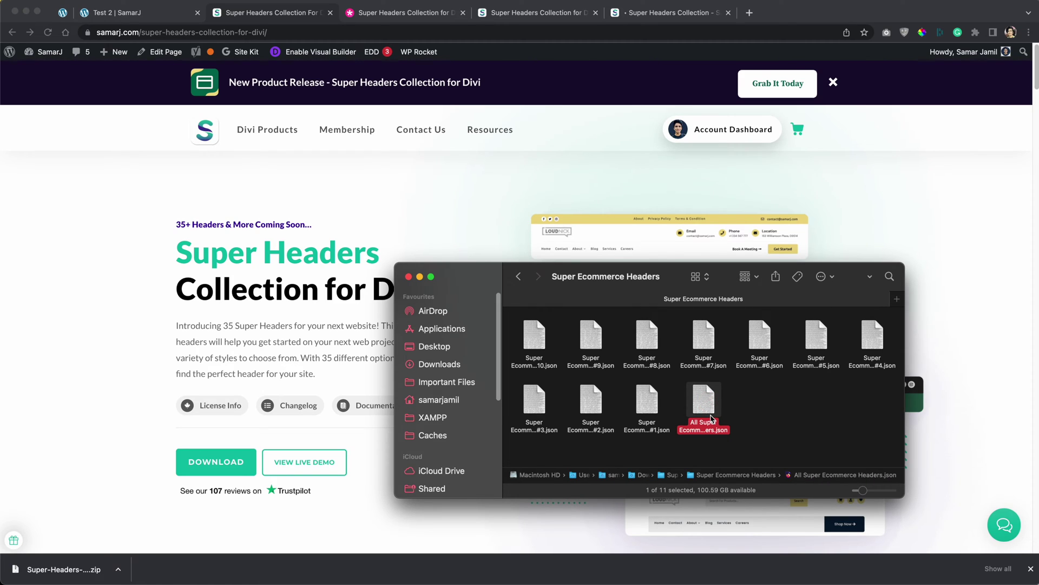
{"action": "left_click_drag", "start_coordinate": [663, 399], "coordinate": [522, 325]}
{"action": "left_click_drag", "start_coordinate": [872, 382], "coordinate": [684, 329]}
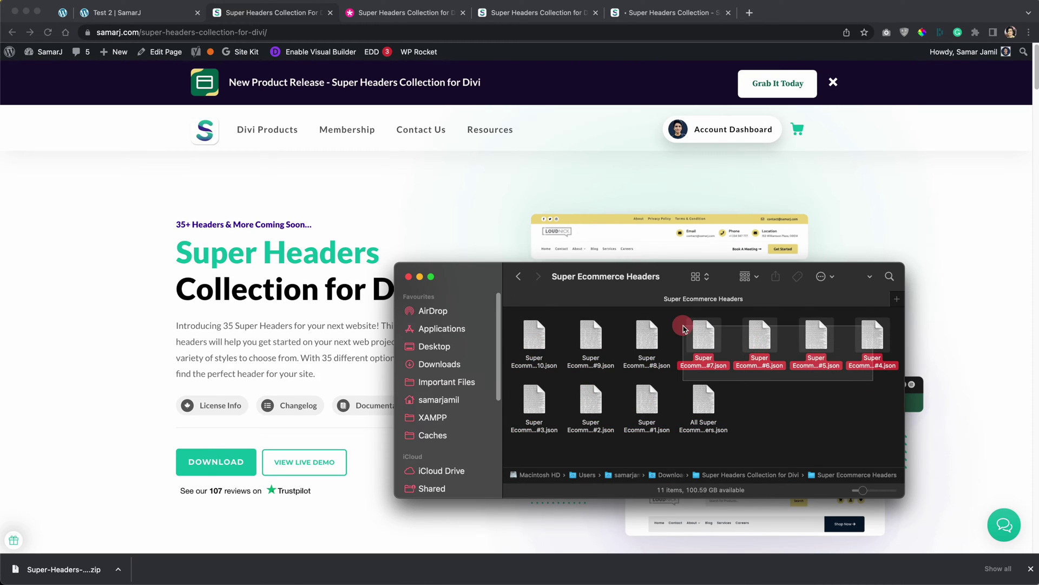
{"action": "left_click", "coordinate": [518, 276]}
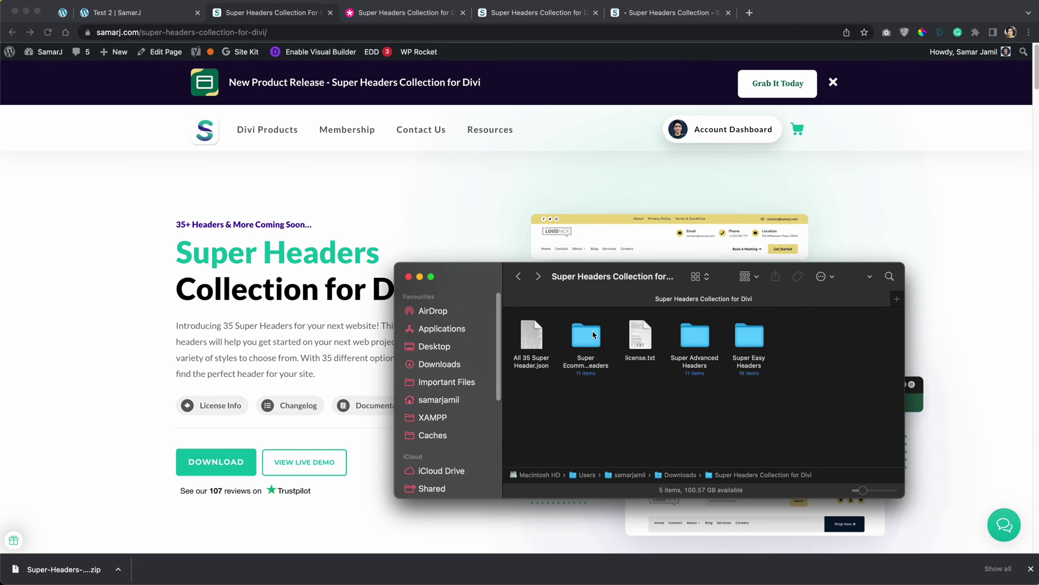
{"action": "left_click", "coordinate": [533, 336]}
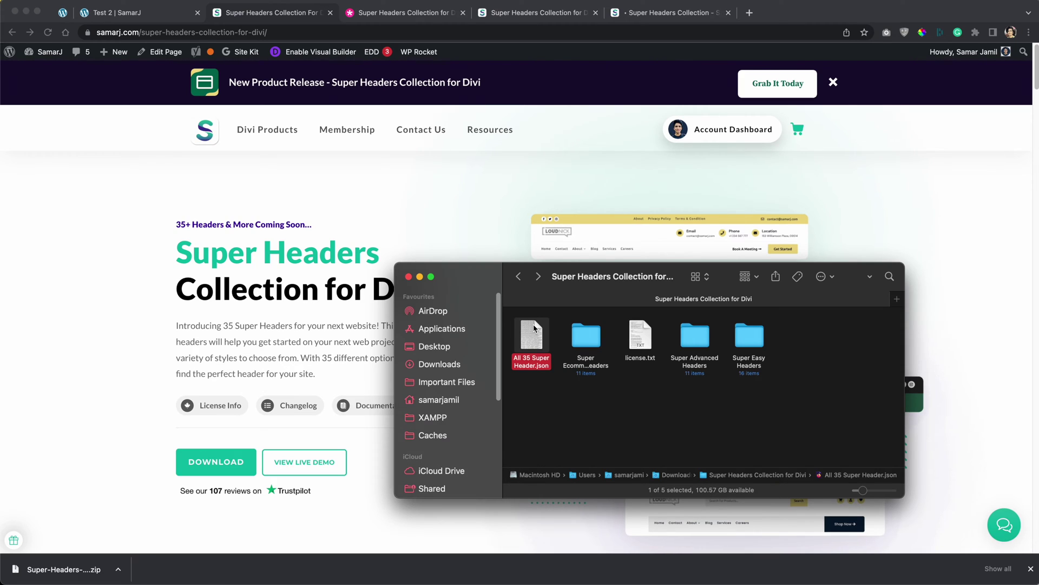
{"action": "left_click", "coordinate": [107, 189]}
Step: Go to the Divi Library from the WordPress dashboard and open its Import & Export window
{"action": "left_click", "coordinate": [65, 13]}
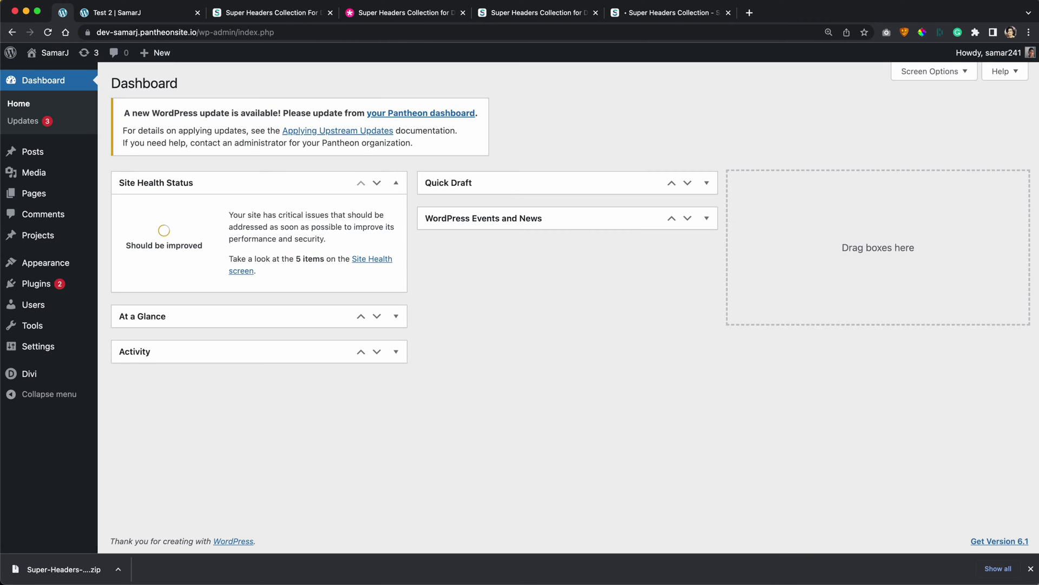
{"action": "mouse_move", "coordinate": [68, 374]}
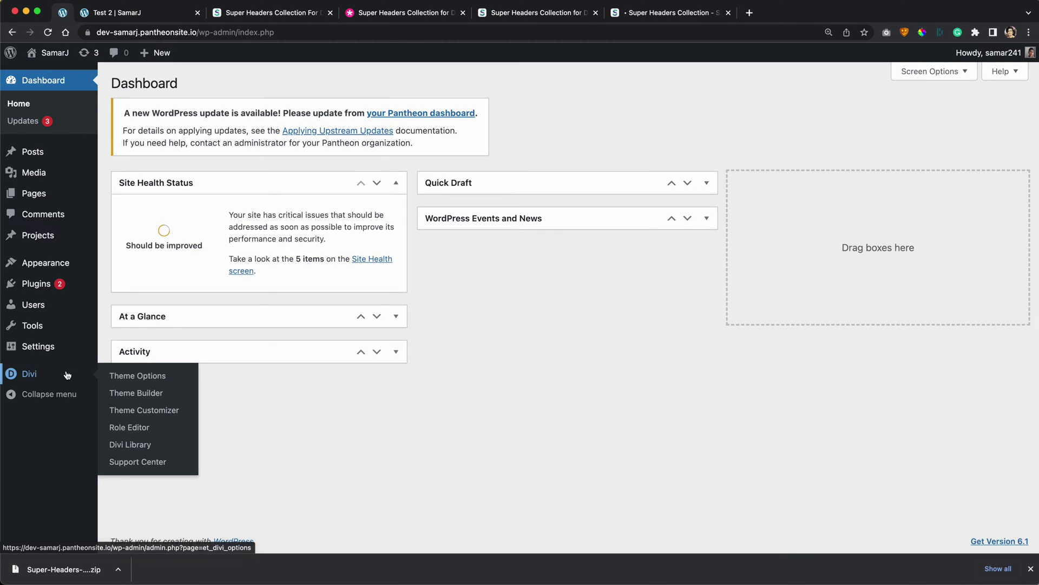
{"action": "left_click", "coordinate": [165, 446]}
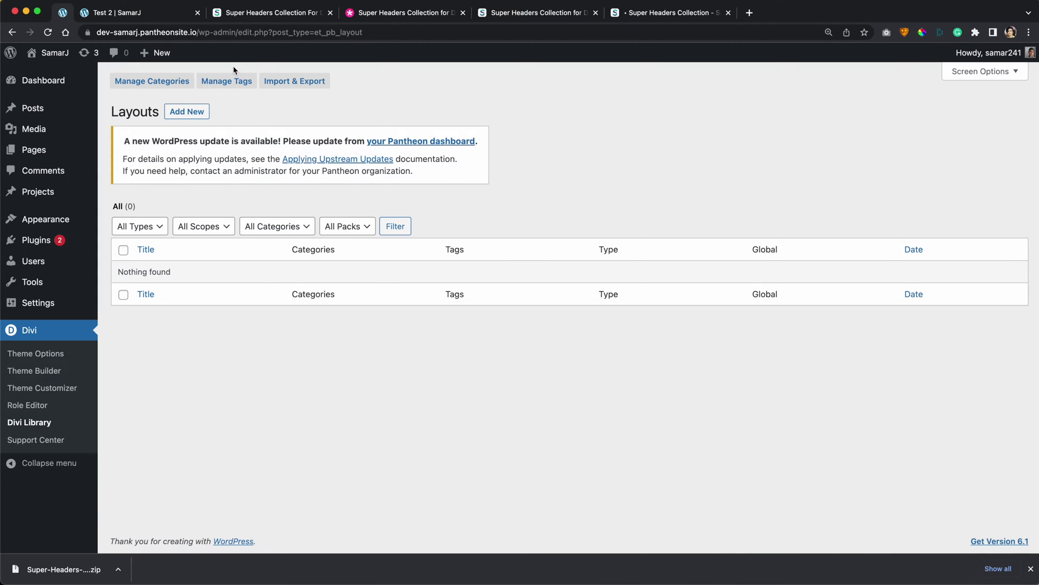
{"action": "left_click", "coordinate": [294, 82]}
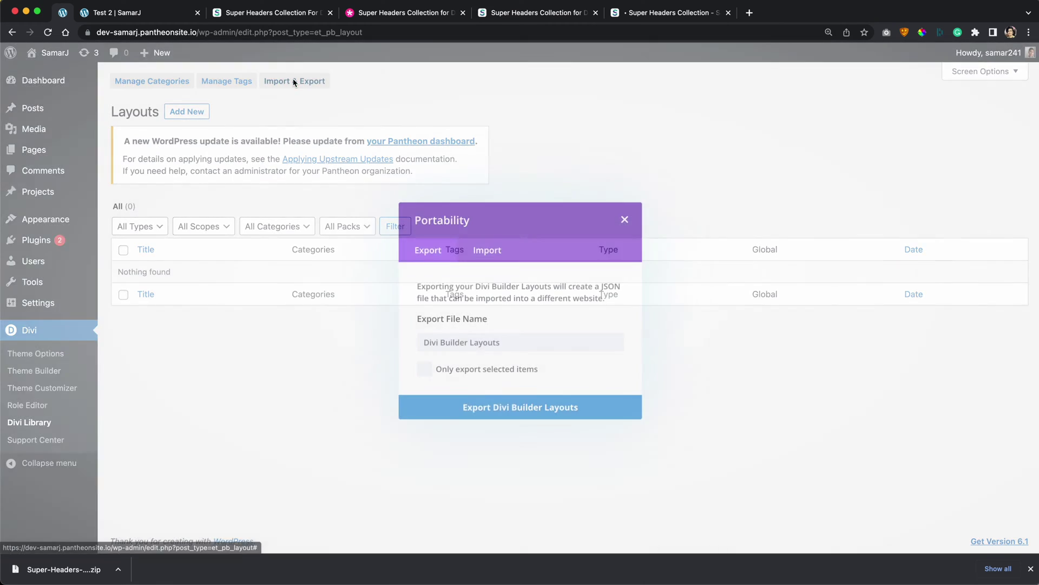
Step: Import All 35 Super Header.json as Divi Builder layouts from the Portability Import tab
{"action": "left_click", "coordinate": [502, 260]}
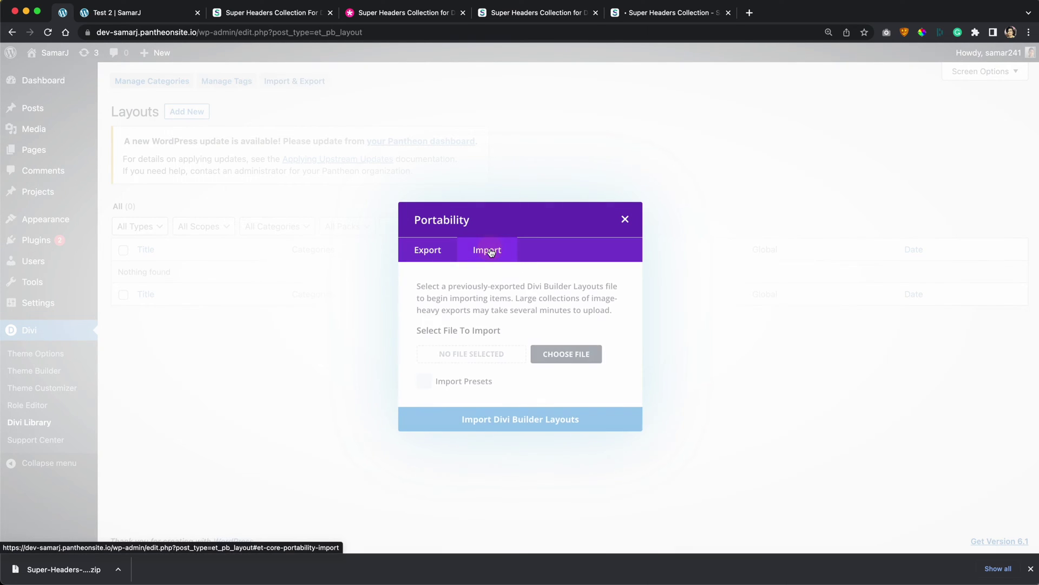
{"action": "key", "text": "super+Tab"}
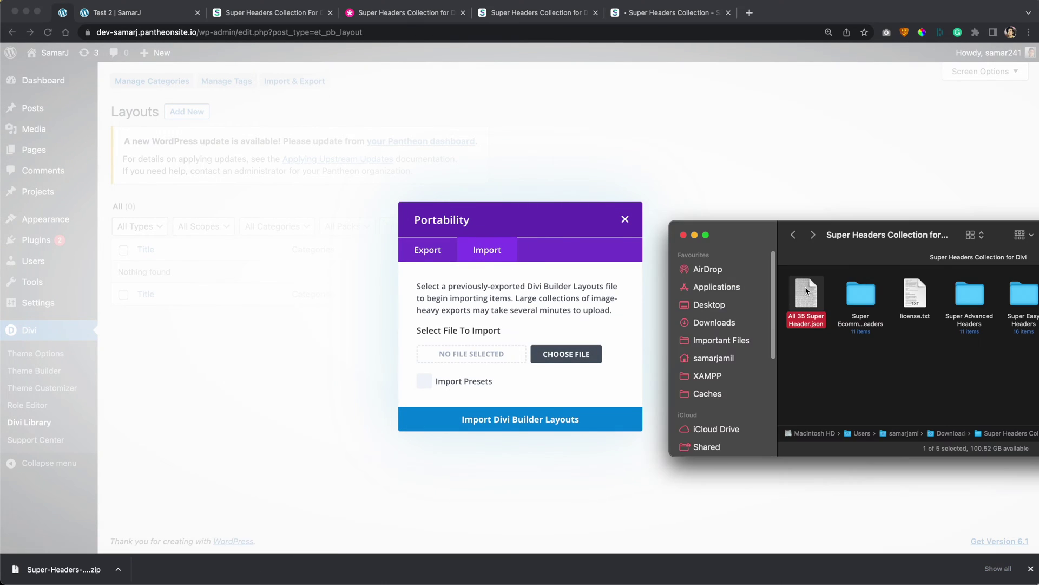
{"action": "left_click_drag", "start_coordinate": [811, 293], "coordinate": [471, 353]}
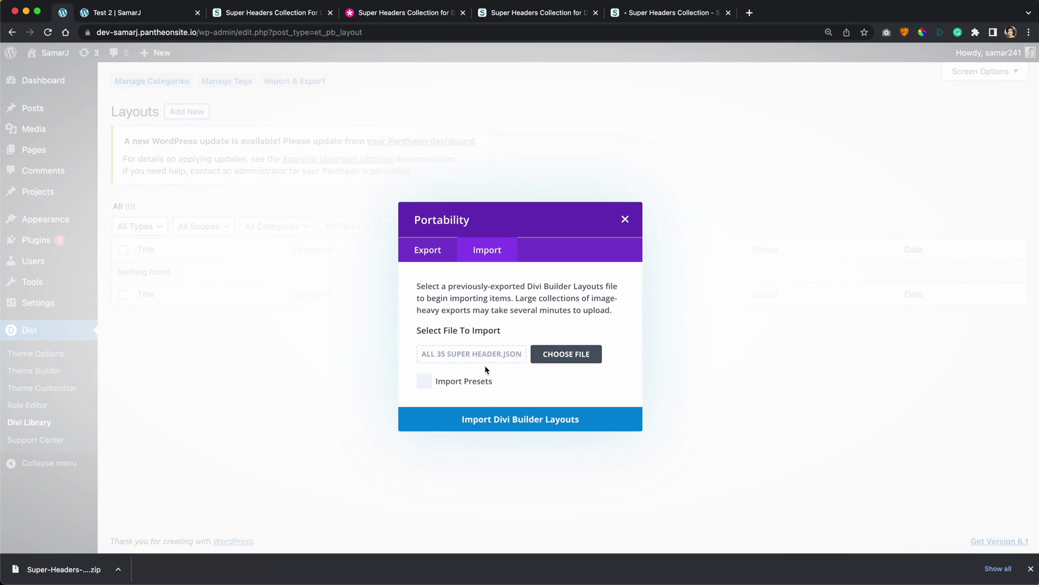
{"action": "left_click", "coordinate": [523, 418]}
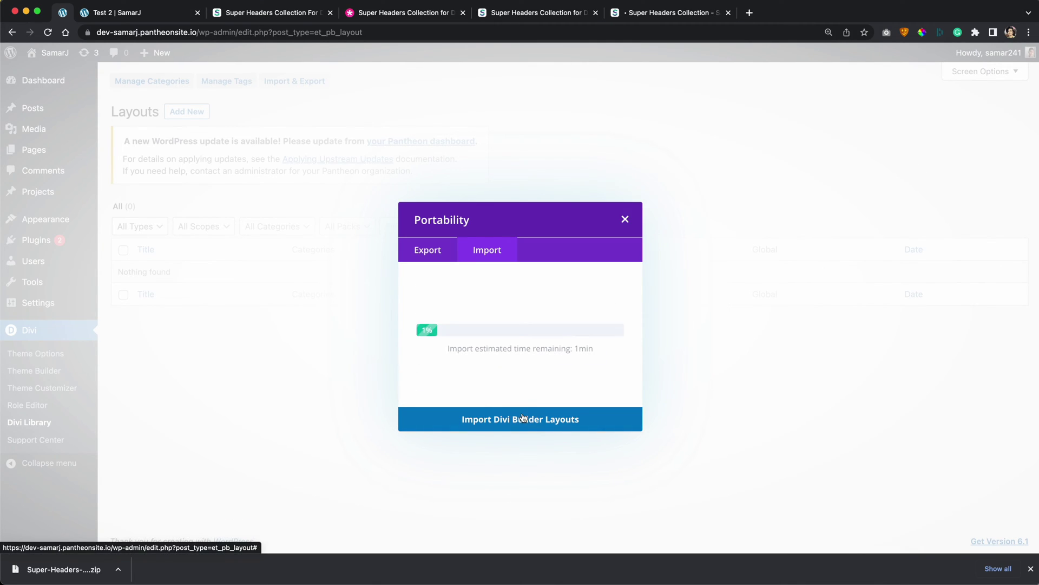
{"action": "left_click", "coordinate": [1031, 568]}
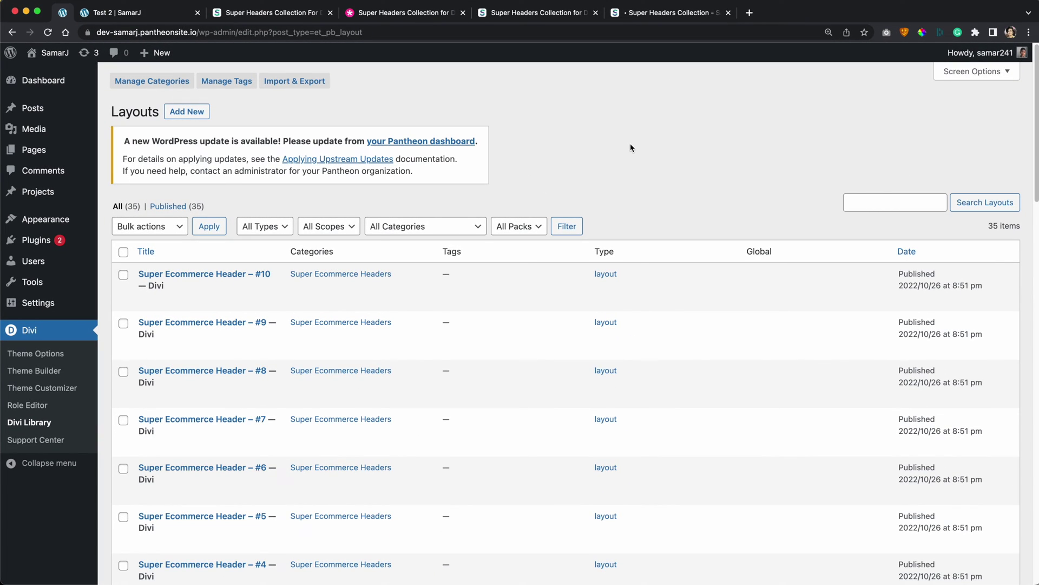
Step: Scroll the Divi Library Layouts list to verify the 35 imported headers, then return to the docs
{"action": "scroll", "coordinate": [630, 144], "scroll_direction": "down", "scroll_amount": 1}
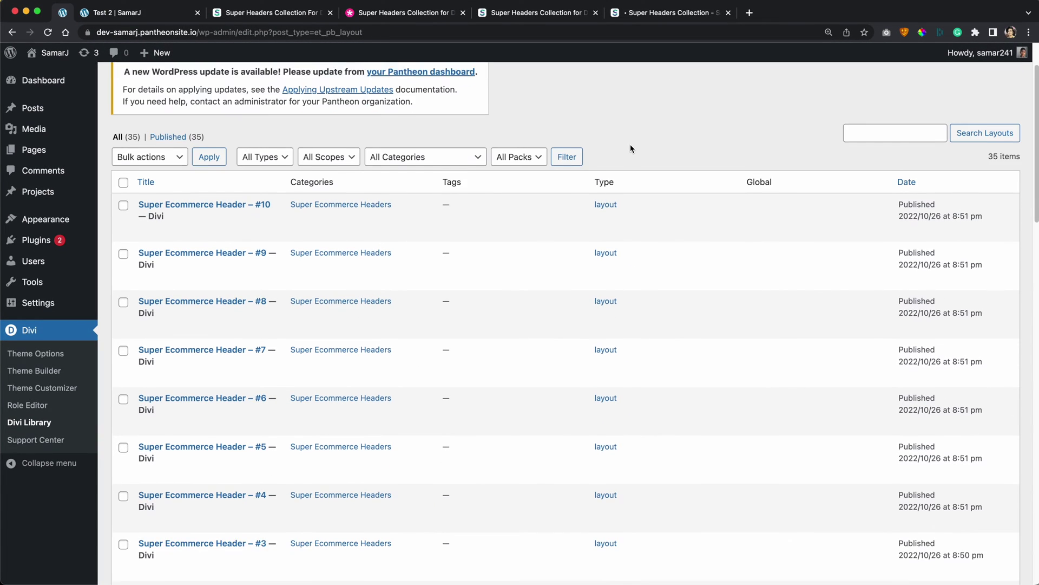
{"action": "scroll", "coordinate": [630, 144], "scroll_direction": "up", "scroll_amount": 1}
{"action": "scroll", "coordinate": [623, 152], "scroll_direction": "down", "scroll_amount": 9}
{"action": "scroll", "coordinate": [617, 160], "scroll_direction": "down", "scroll_amount": 15}
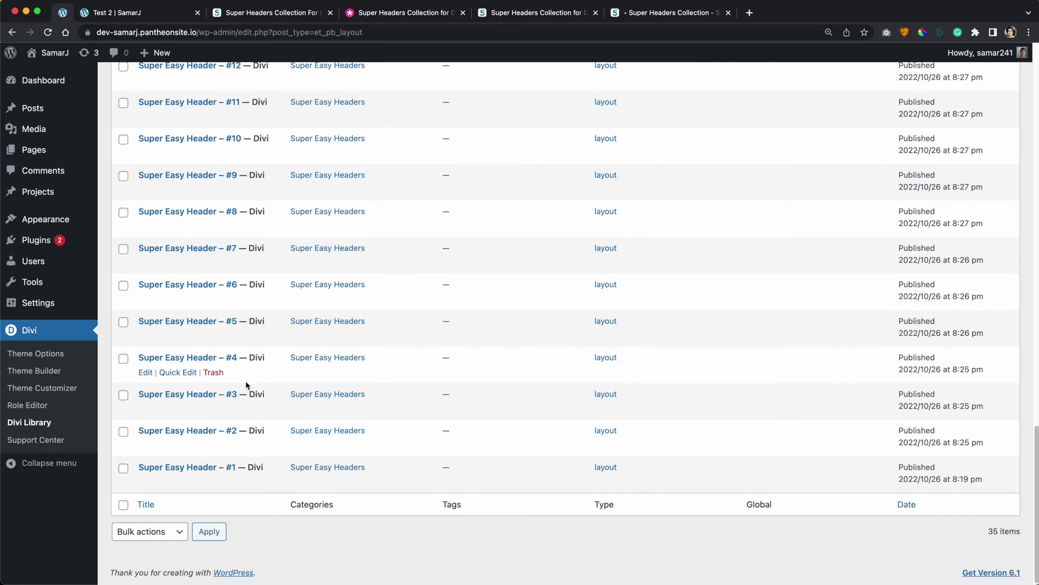
{"action": "scroll", "coordinate": [270, 449], "scroll_direction": "up", "scroll_amount": 20}
{"action": "scroll", "coordinate": [393, 443], "scroll_direction": "up", "scroll_amount": 2}
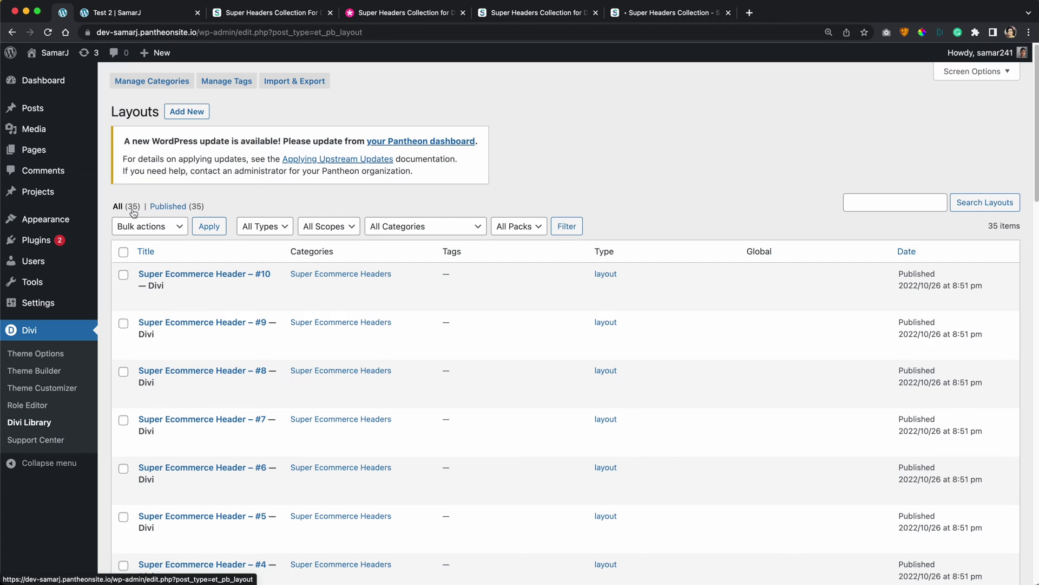
{"action": "scroll", "coordinate": [338, 281], "scroll_direction": "down", "scroll_amount": 6}
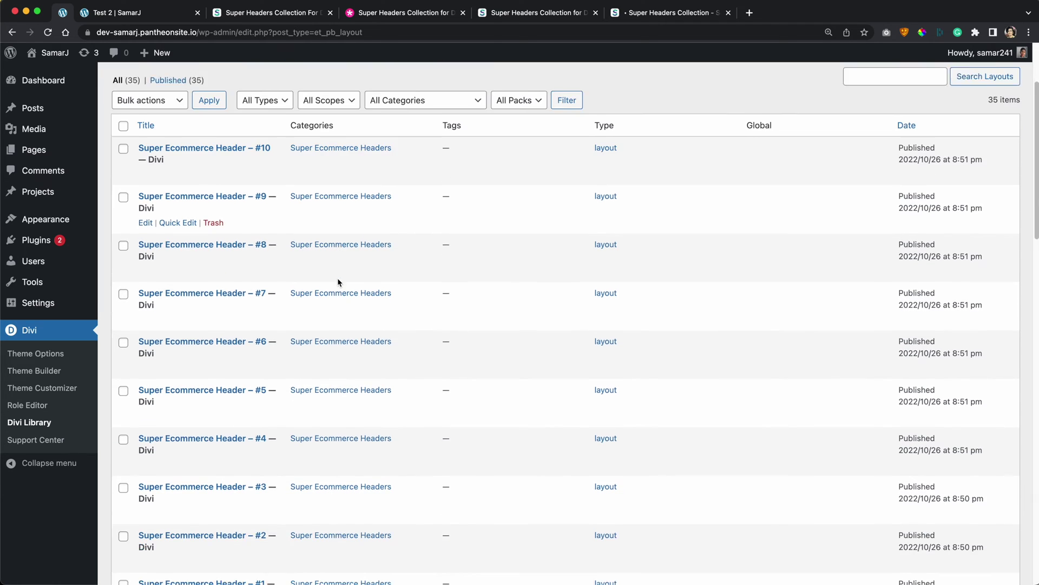
{"action": "scroll", "coordinate": [219, 195], "scroll_direction": "down", "scroll_amount": 2}
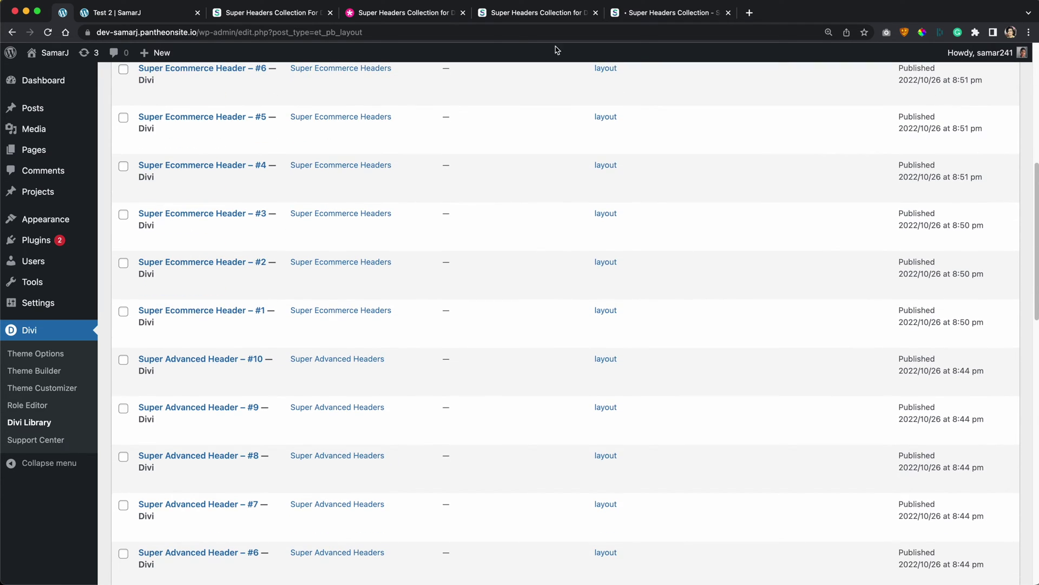
{"action": "left_click", "coordinate": [635, 16]}
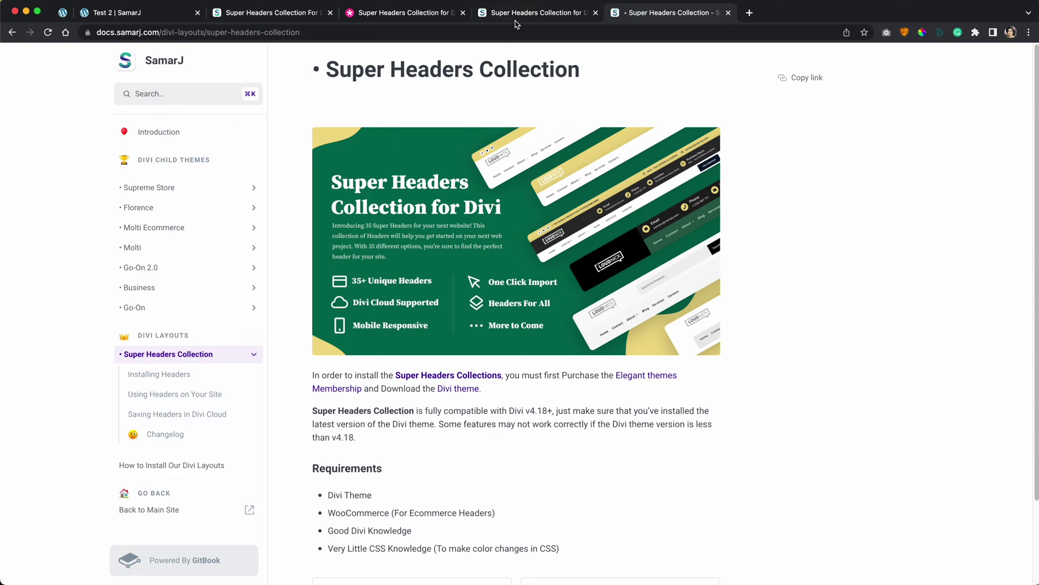
Step: Browse the collection's sales page listing 15 Easy, 10 Advanced and 10 Ecommerce headers
{"action": "left_click", "coordinate": [512, 12]}
{"action": "scroll", "coordinate": [409, 198], "scroll_direction": "down", "scroll_amount": 2}
{"action": "scroll", "coordinate": [410, 198], "scroll_direction": "up", "scroll_amount": 2}
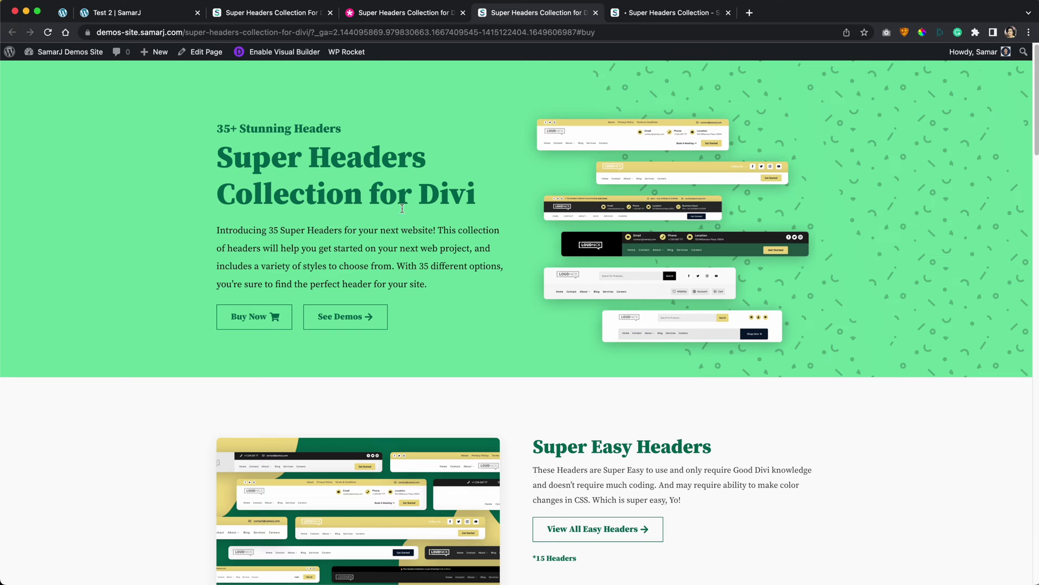
{"action": "scroll", "coordinate": [402, 208], "scroll_direction": "down", "scroll_amount": 8}
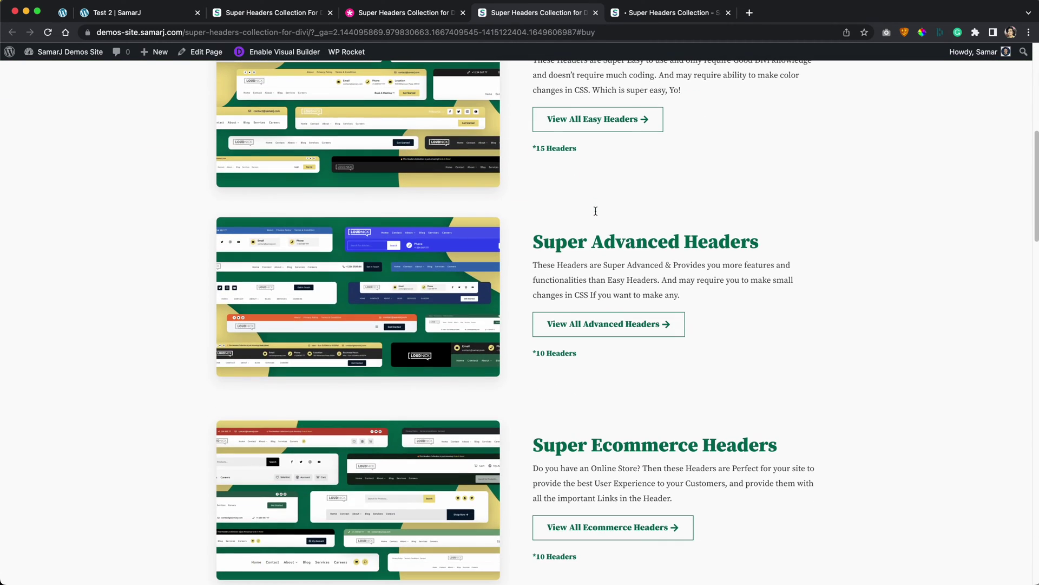
{"action": "scroll", "coordinate": [587, 330], "scroll_direction": "up", "scroll_amount": 2}
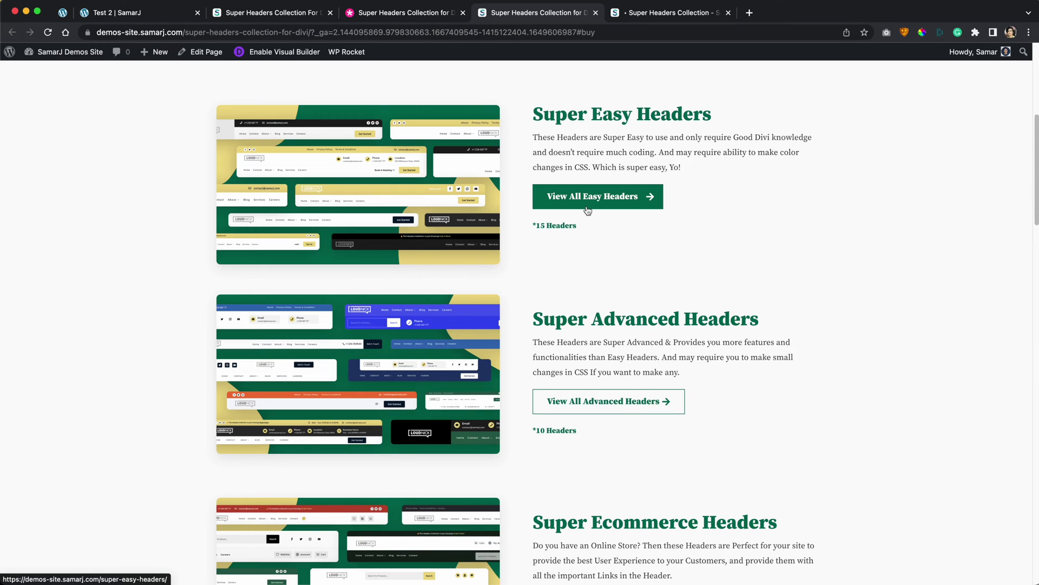
Step: Open View All Easy Headers and scroll through the 15 Super Easy Headers previews
{"action": "left_click", "coordinate": [566, 200]}
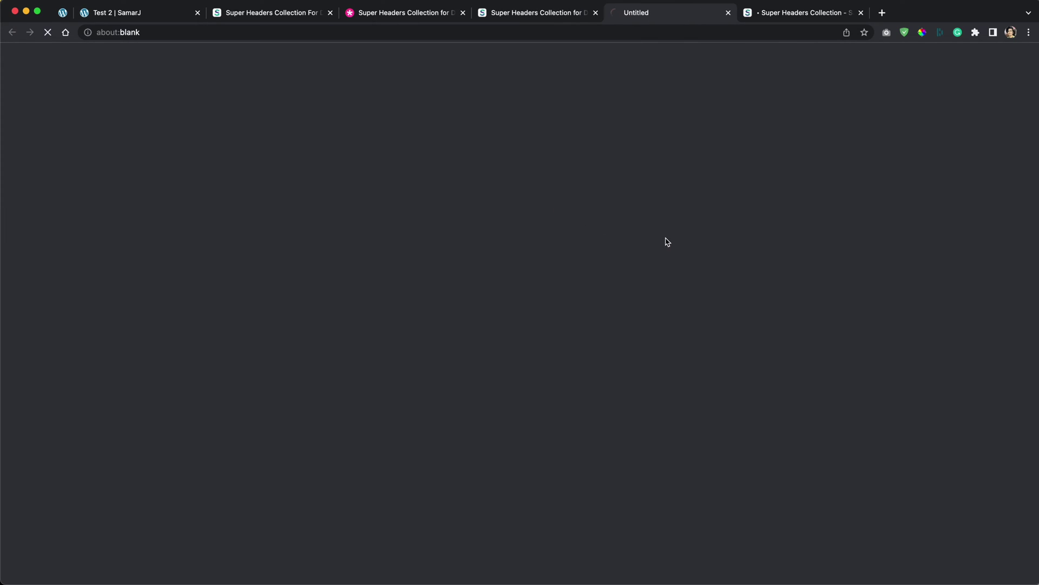
{"action": "scroll", "coordinate": [665, 238], "scroll_direction": "down", "scroll_amount": 10}
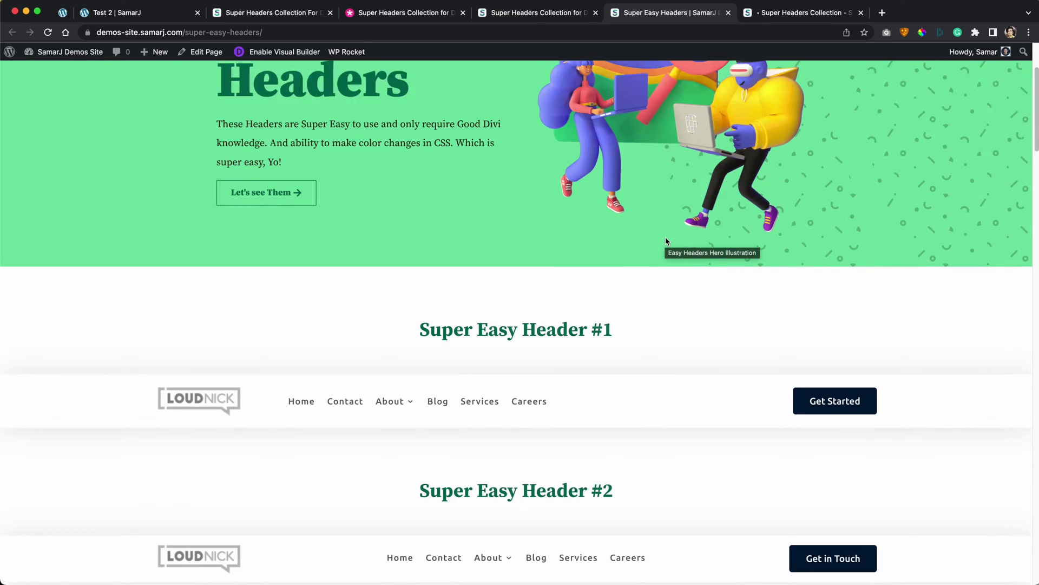
{"action": "scroll", "coordinate": [627, 253], "scroll_direction": "down", "scroll_amount": 12}
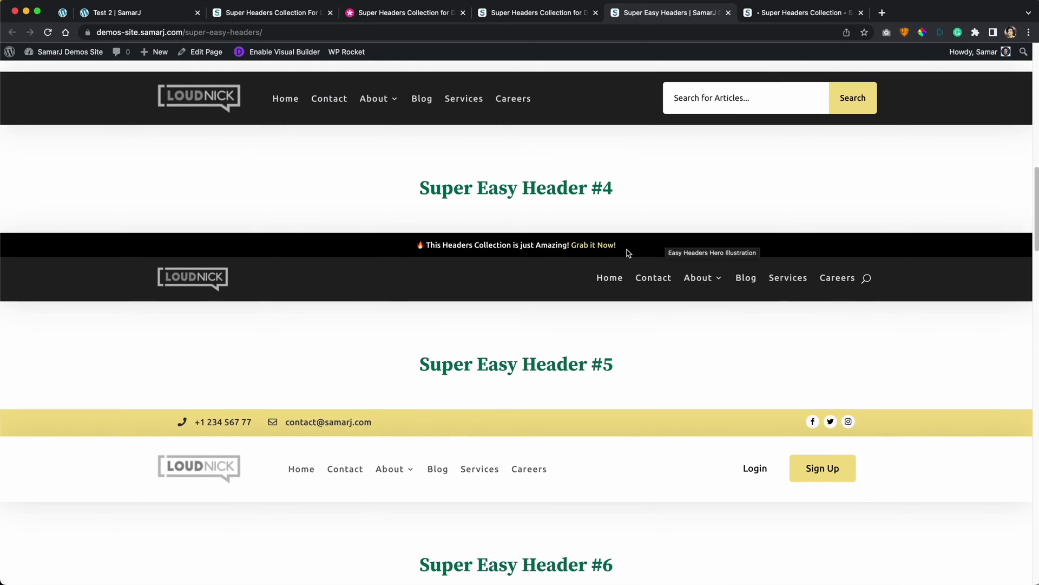
{"action": "scroll", "coordinate": [627, 252], "scroll_direction": "down", "scroll_amount": 12}
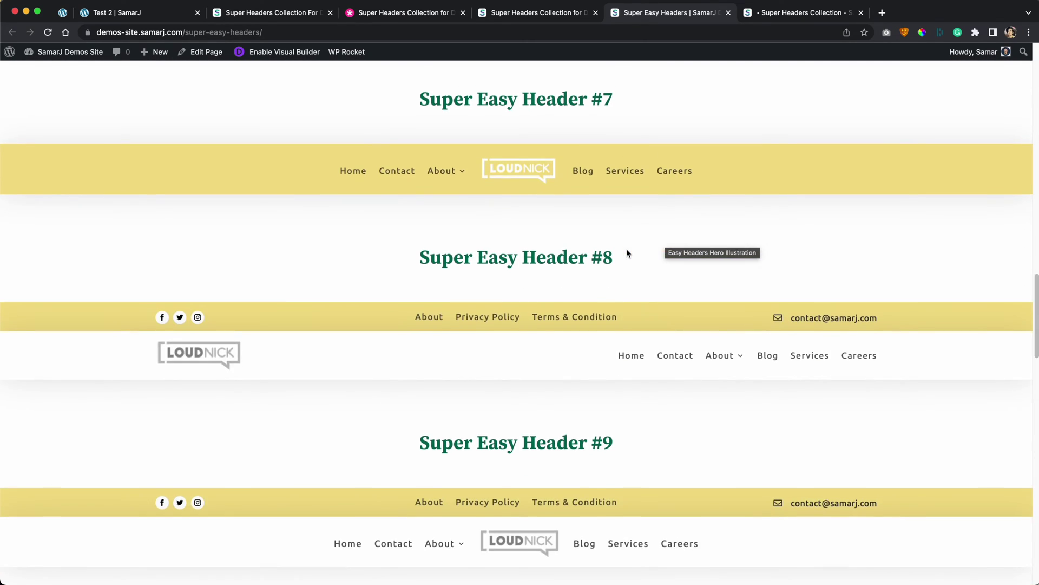
{"action": "scroll", "coordinate": [627, 252], "scroll_direction": "down", "scroll_amount": 12}
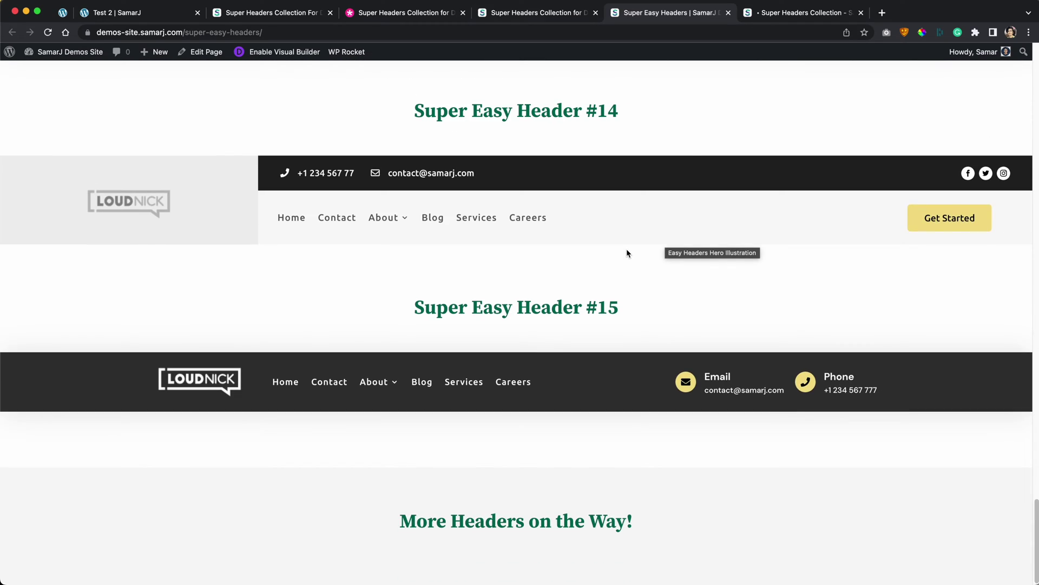
Step: From the sales page, open View All Advanced Headers
{"action": "left_click", "coordinate": [535, 12]}
{"action": "scroll", "coordinate": [588, 194], "scroll_direction": "down", "scroll_amount": 3}
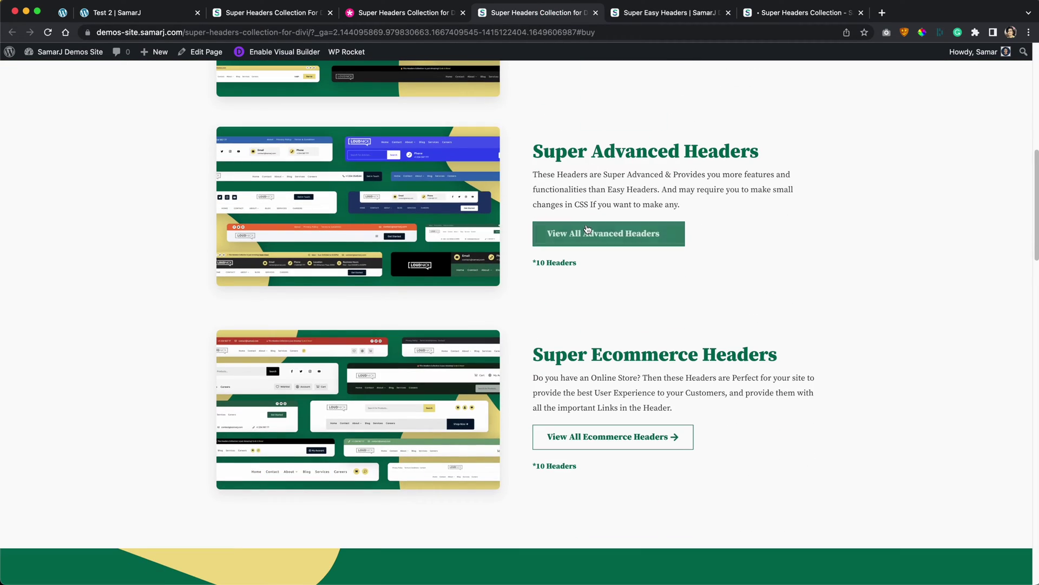
{"action": "left_click", "coordinate": [617, 233]}
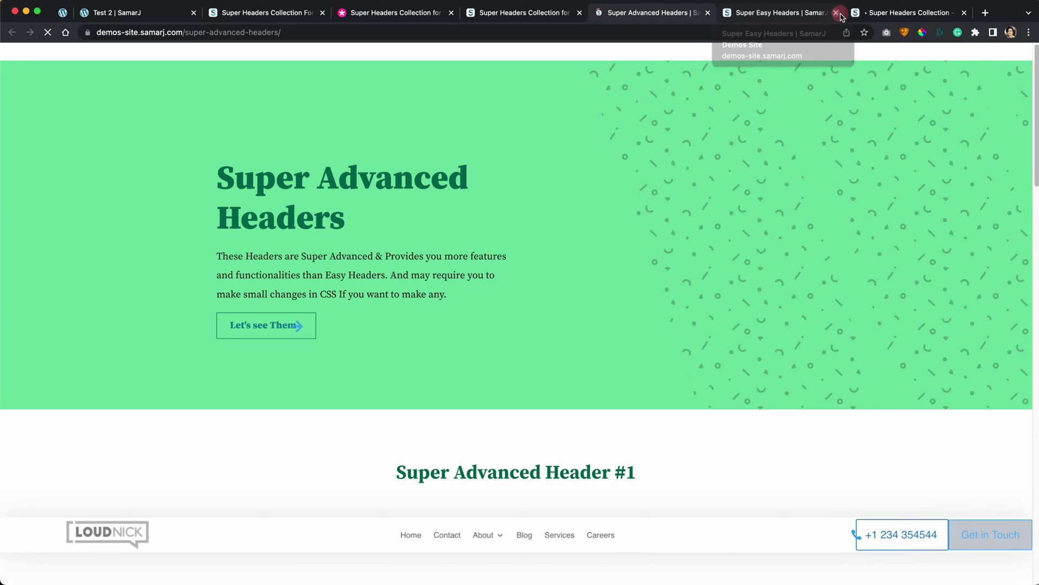
Step: Close the Easy Headers tab, preview the 10 Super Advanced Headers, then close that tab too
{"action": "left_click", "coordinate": [836, 12]}
{"action": "scroll", "coordinate": [590, 179], "scroll_direction": "down", "scroll_amount": 3}
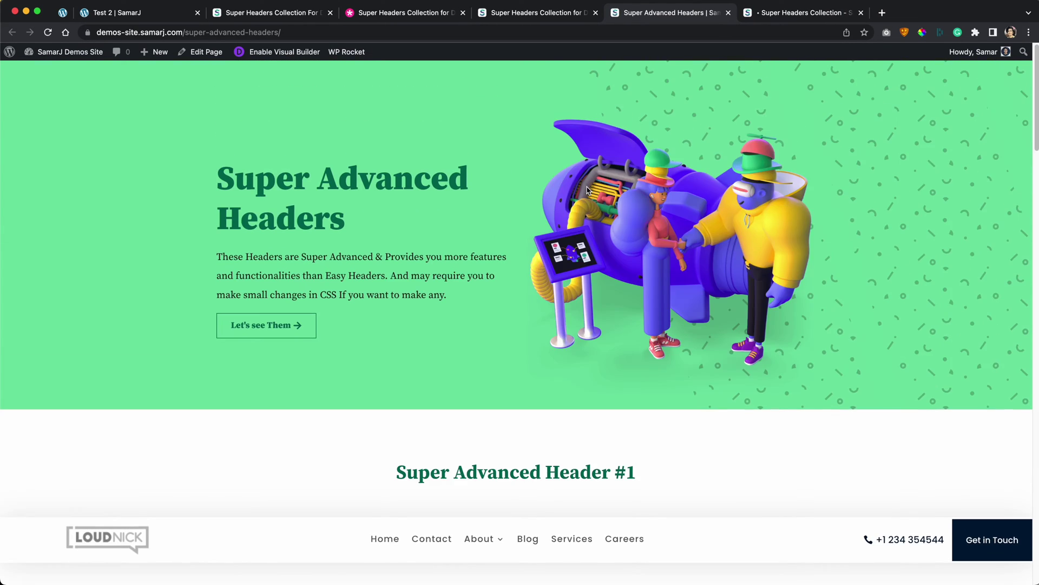
{"action": "scroll", "coordinate": [588, 190], "scroll_direction": "down", "scroll_amount": 15}
{"action": "scroll", "coordinate": [587, 189], "scroll_direction": "down", "scroll_amount": 20}
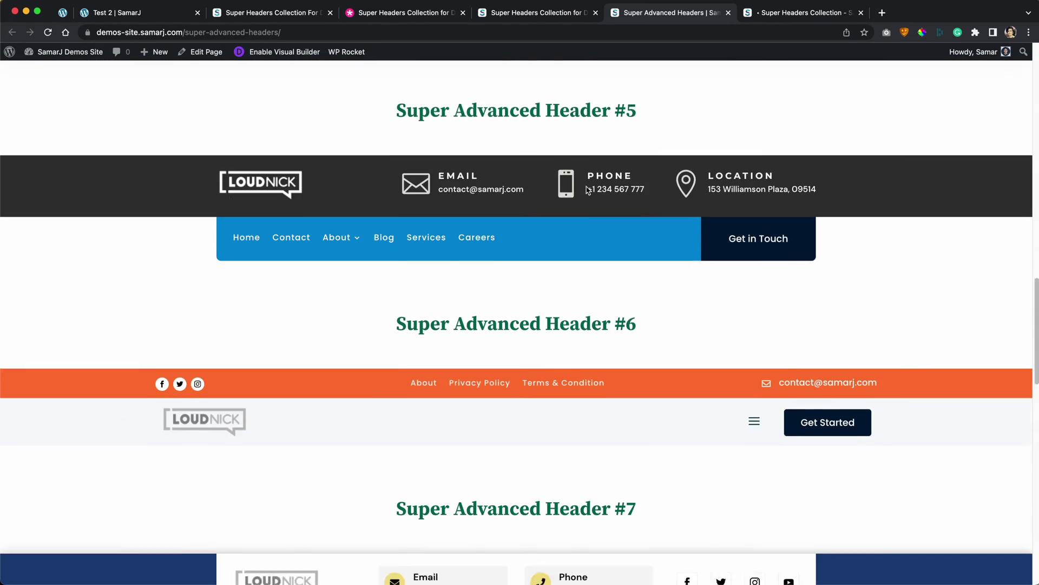
{"action": "scroll", "coordinate": [590, 189], "scroll_direction": "down", "scroll_amount": 2}
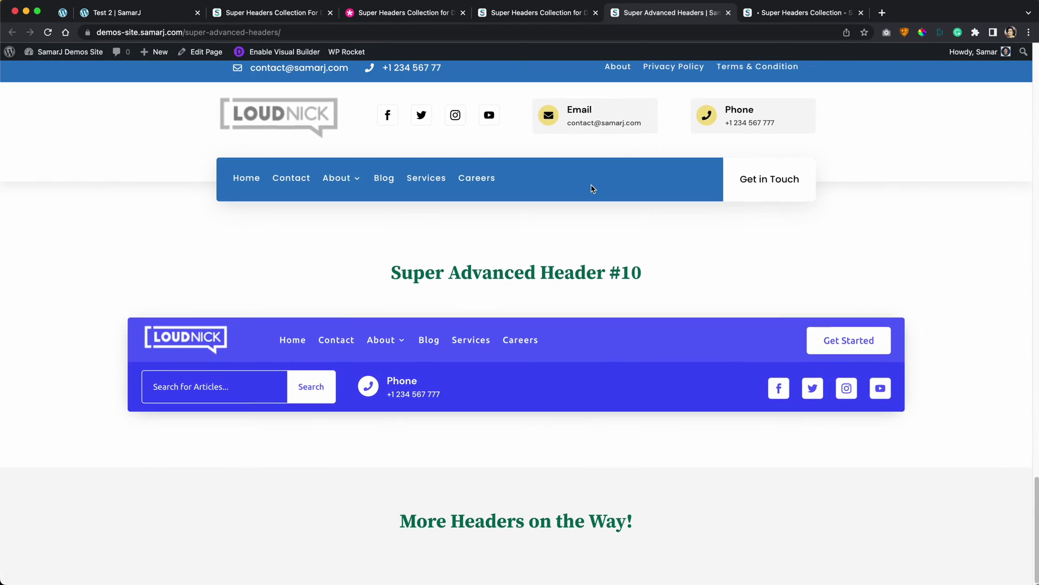
{"action": "left_click", "coordinate": [730, 13]}
{"action": "left_click", "coordinate": [671, 12]}
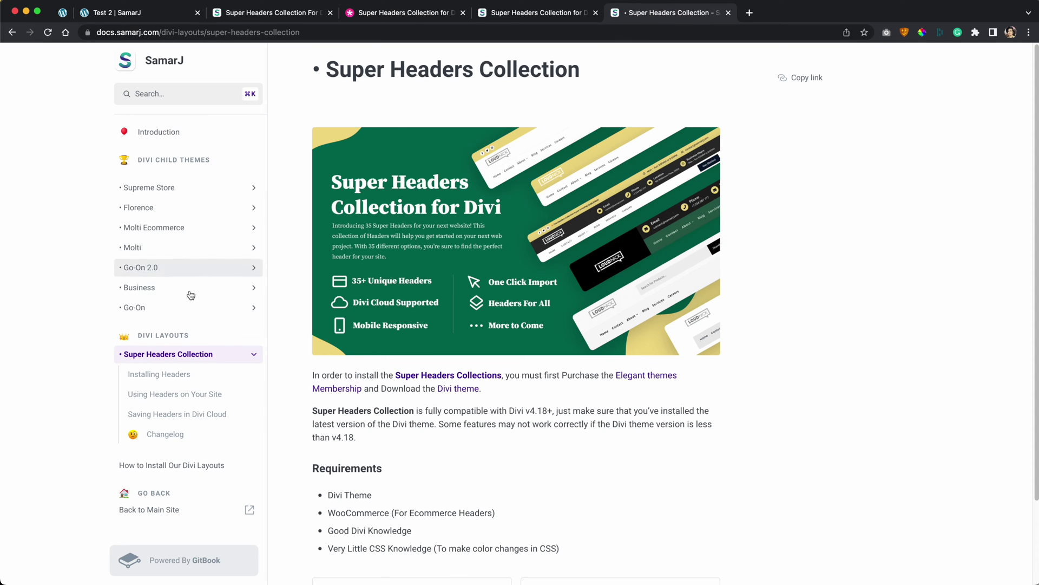
Step: Read the Using Headers on Your Site guide, then return to the WordPress Divi Library tab
{"action": "left_click", "coordinate": [191, 375]}
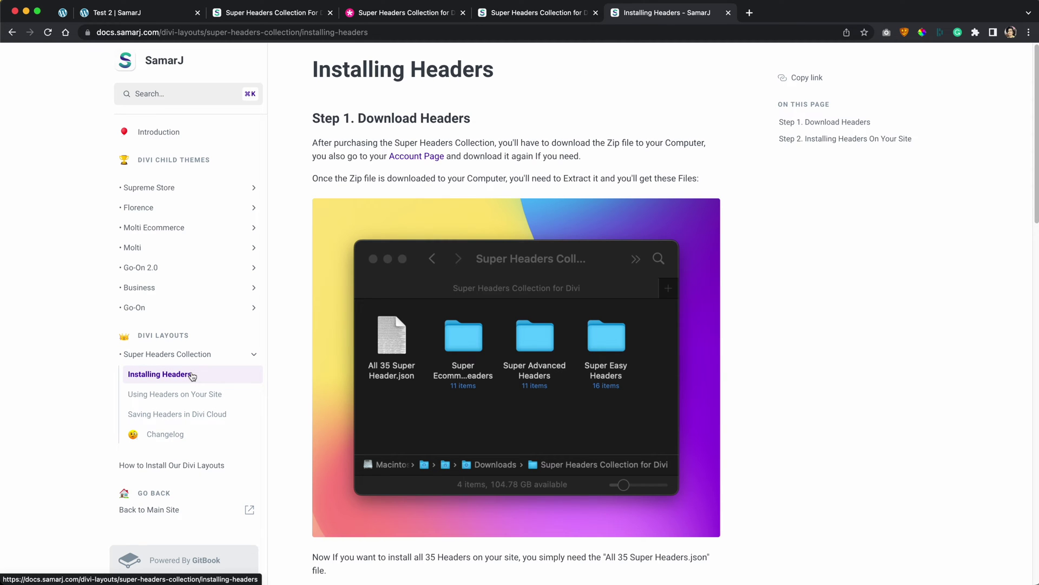
{"action": "left_click", "coordinate": [222, 400]}
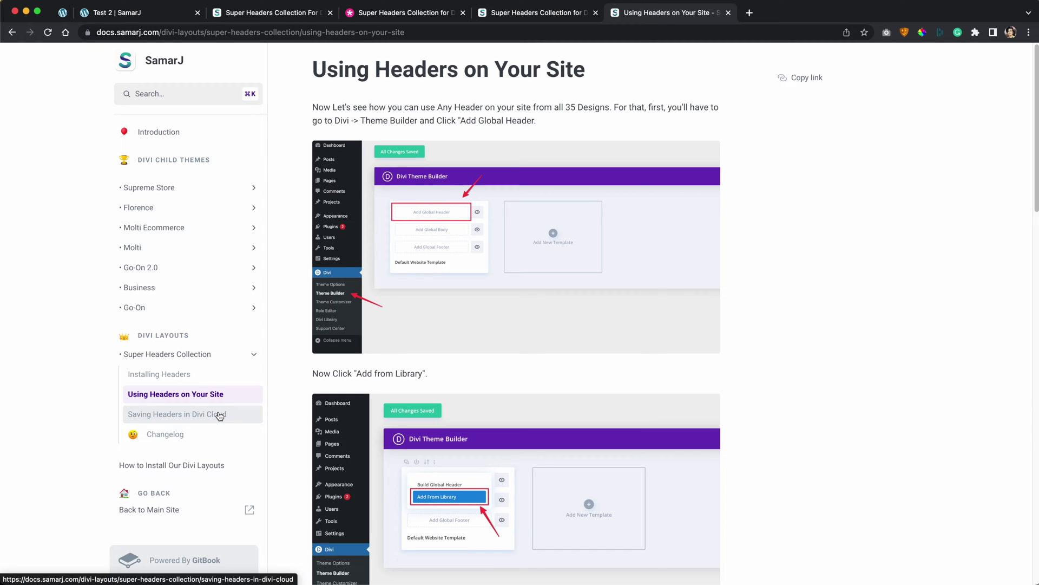
{"action": "left_click", "coordinate": [162, 13]}
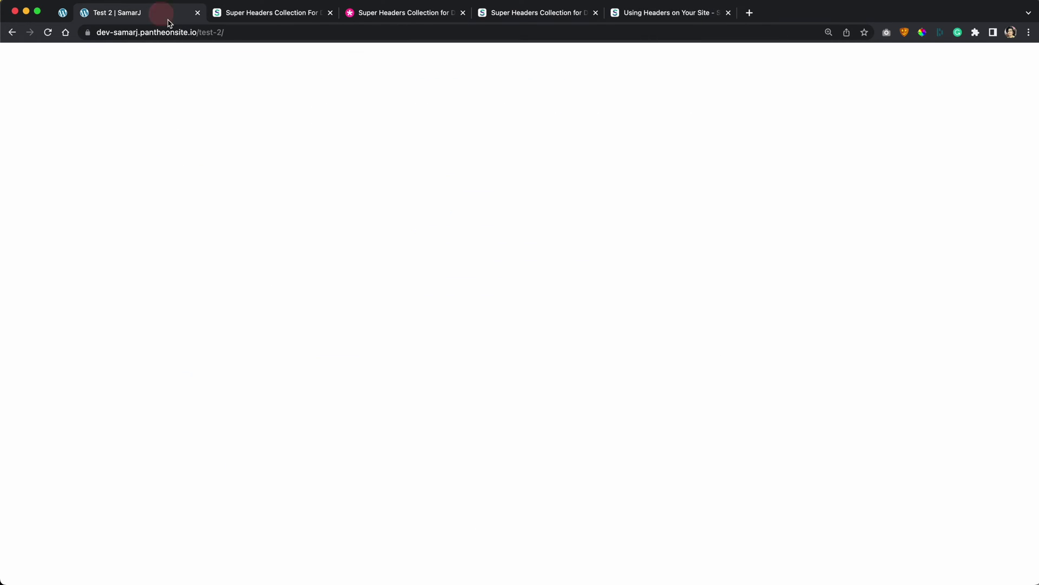
{"action": "left_click", "coordinate": [74, 16]}
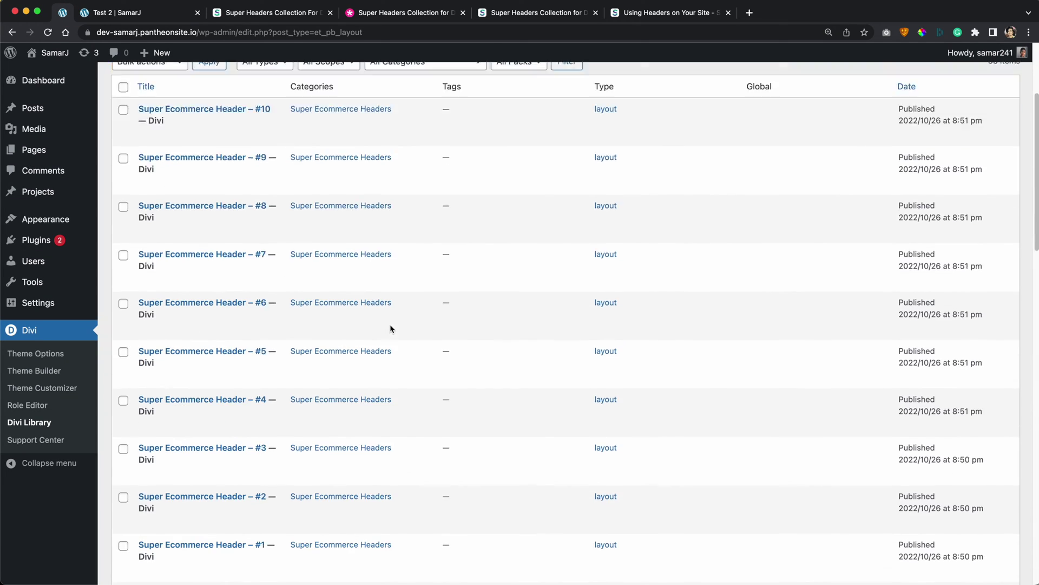
Step: Go to the Test 2 page and launch it in the Divi Visual Builder
{"action": "scroll", "coordinate": [390, 328], "scroll_direction": "up", "scroll_amount": 5}
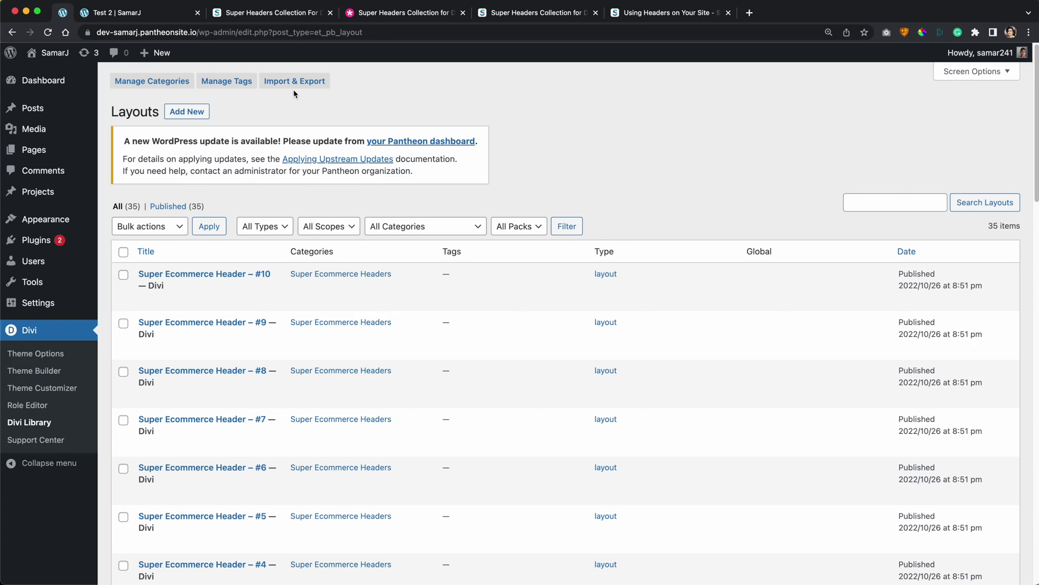
{"action": "left_click", "coordinate": [113, 13]}
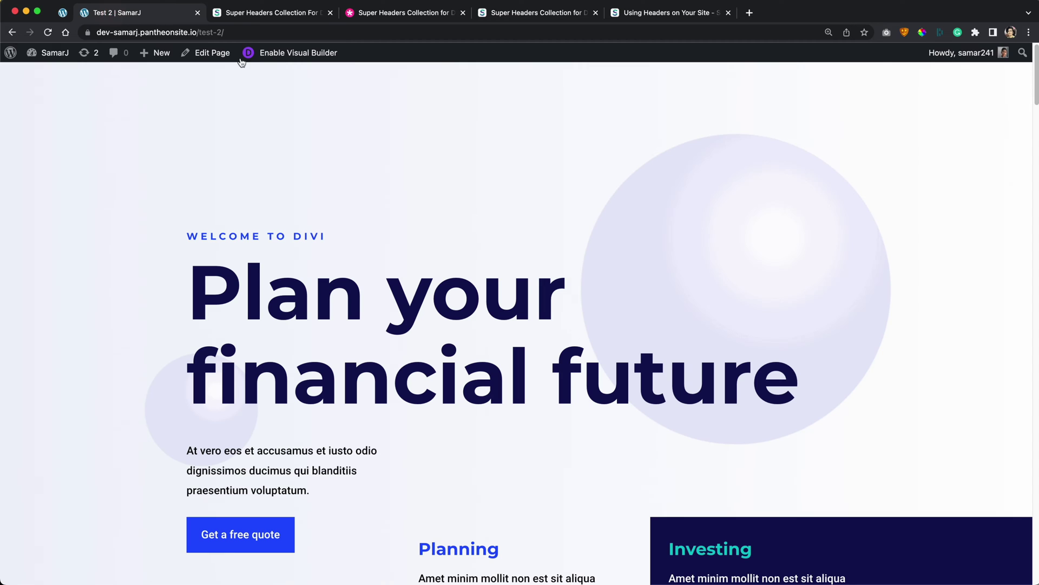
{"action": "left_click", "coordinate": [272, 63]}
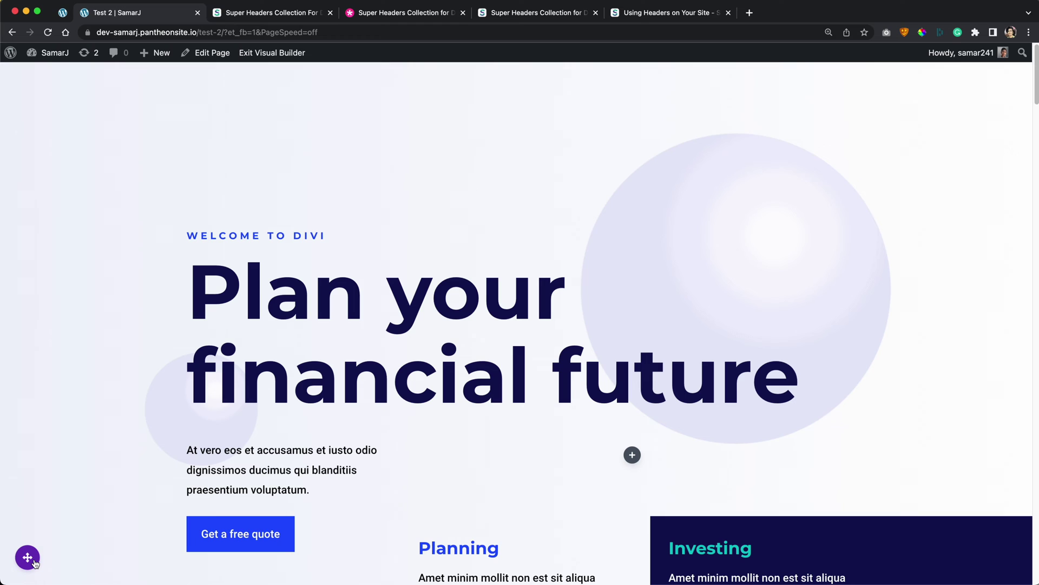
Step: Open Load From Library for the page and browse the premade layout packs
{"action": "left_click", "coordinate": [28, 558]}
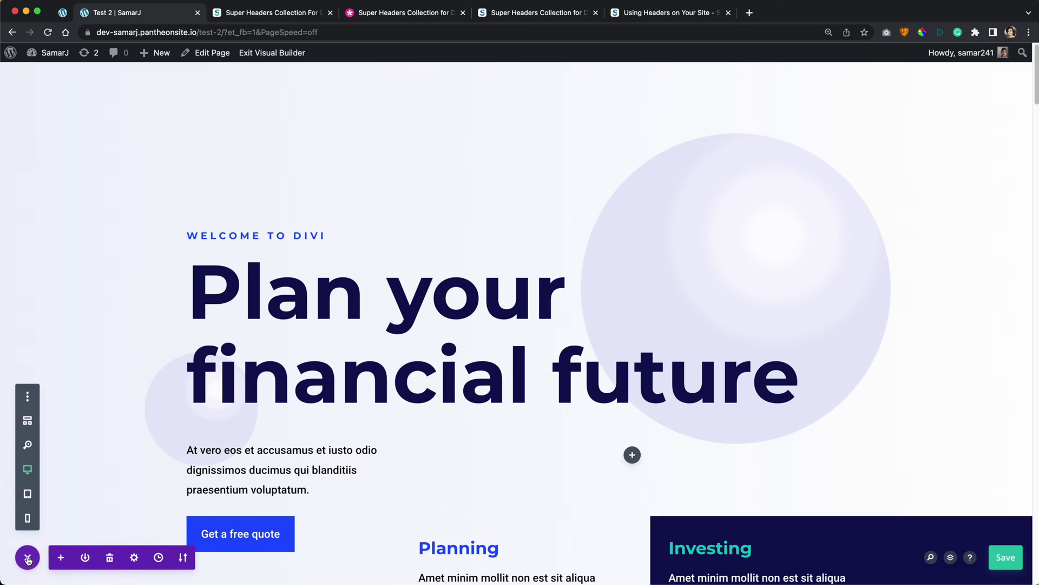
{"action": "left_click", "coordinate": [61, 558]}
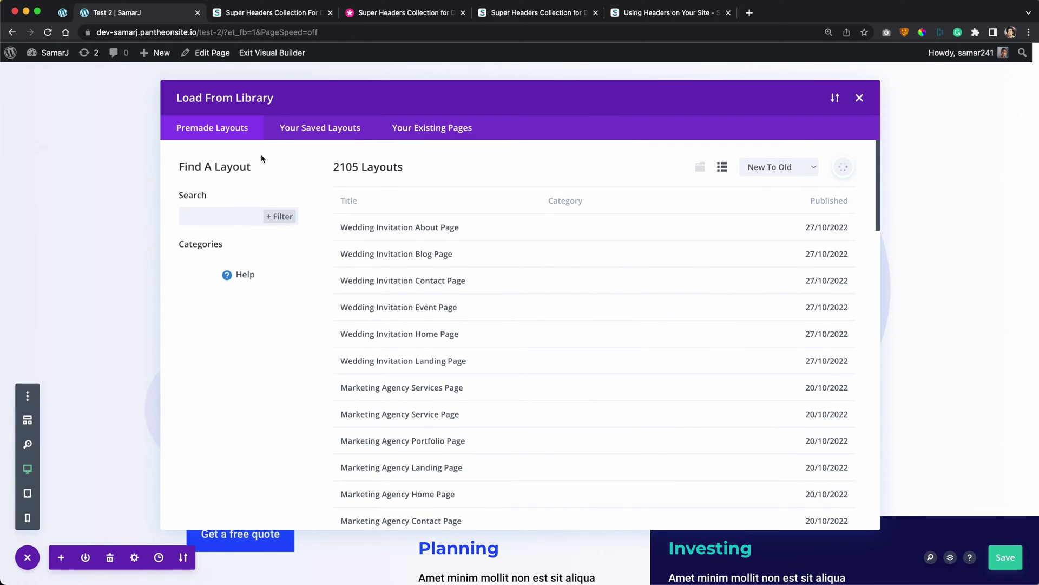
{"action": "left_click", "coordinate": [702, 168]}
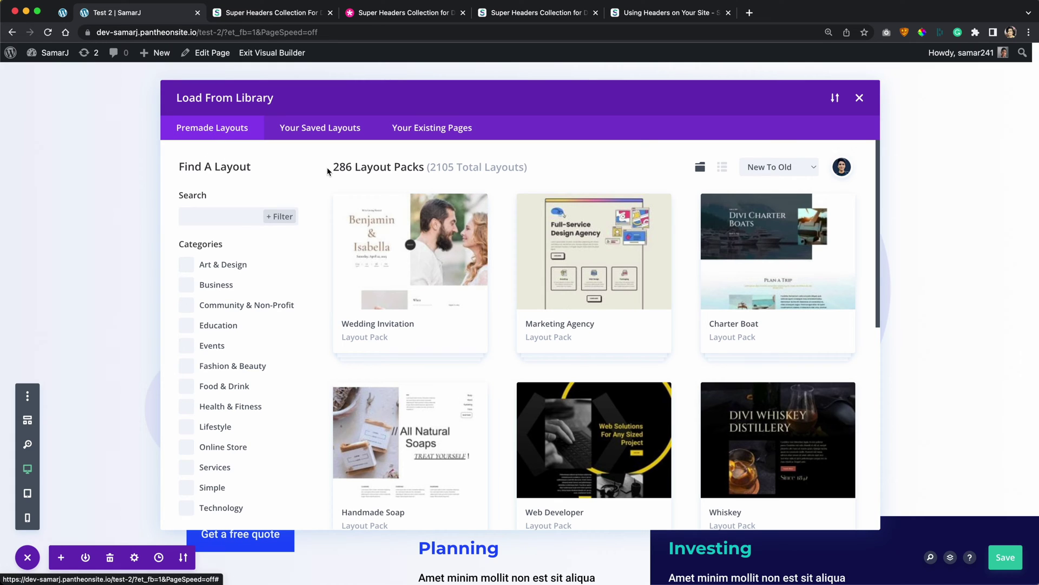
{"action": "scroll", "coordinate": [332, 169], "scroll_direction": "down", "scroll_amount": 5}
{"action": "scroll", "coordinate": [332, 169], "scroll_direction": "up", "scroll_amount": 5}
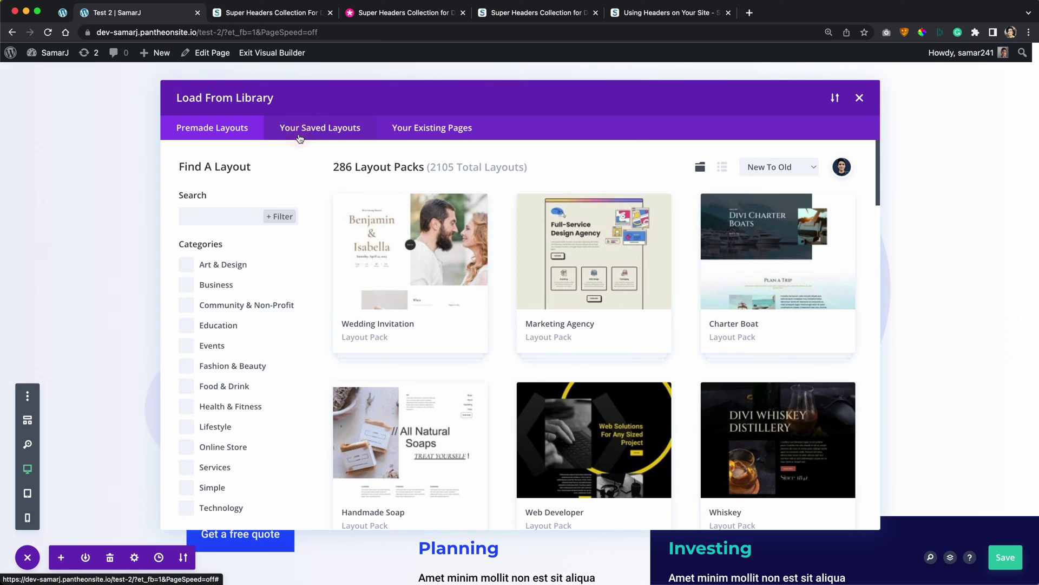
Step: Switch to Your Saved Layouts and scroll through the 35 Super header layouts
{"action": "left_click", "coordinate": [299, 139]}
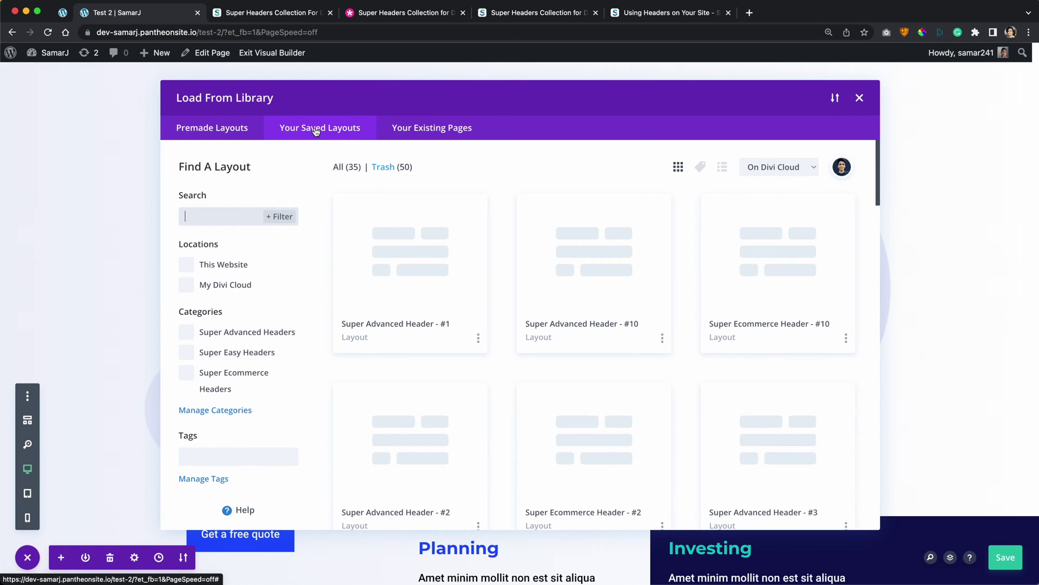
{"action": "scroll", "coordinate": [397, 260], "scroll_direction": "down", "scroll_amount": 10}
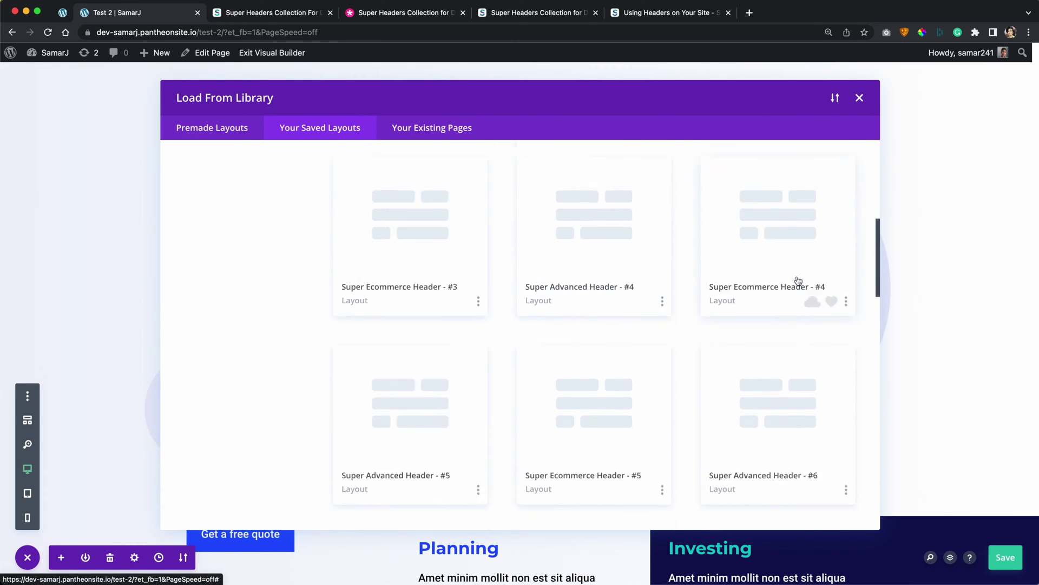
{"action": "scroll", "coordinate": [797, 281], "scroll_direction": "down", "scroll_amount": 20}
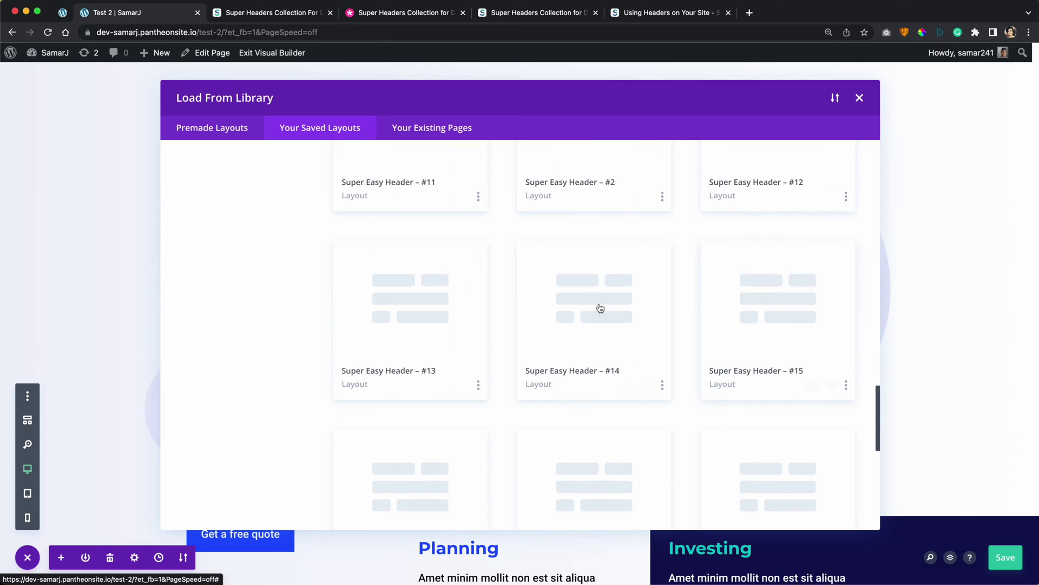
{"action": "scroll", "coordinate": [503, 316], "scroll_direction": "up", "scroll_amount": 9}
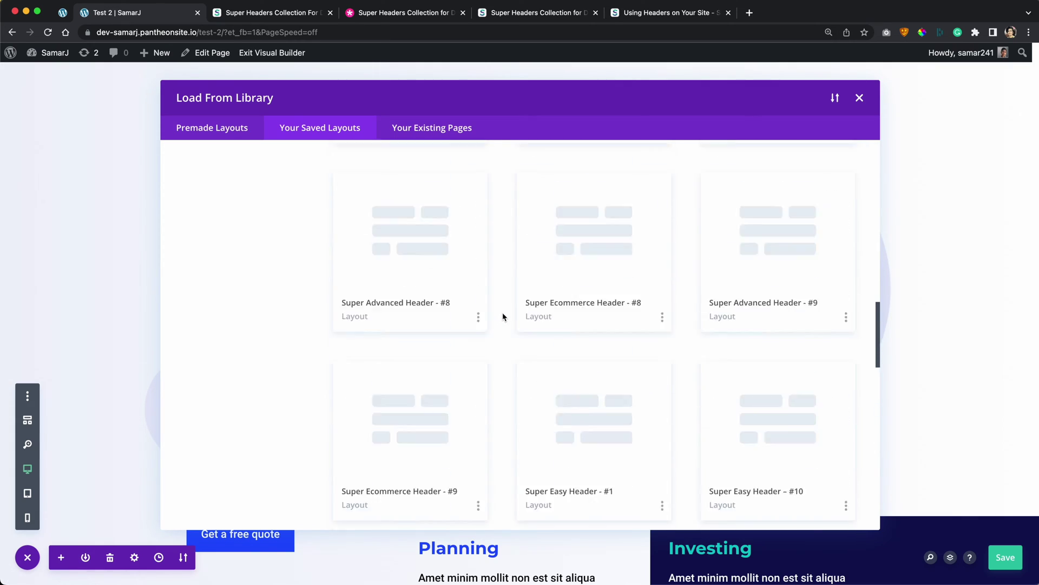
{"action": "scroll", "coordinate": [502, 317], "scroll_direction": "up", "scroll_amount": 20}
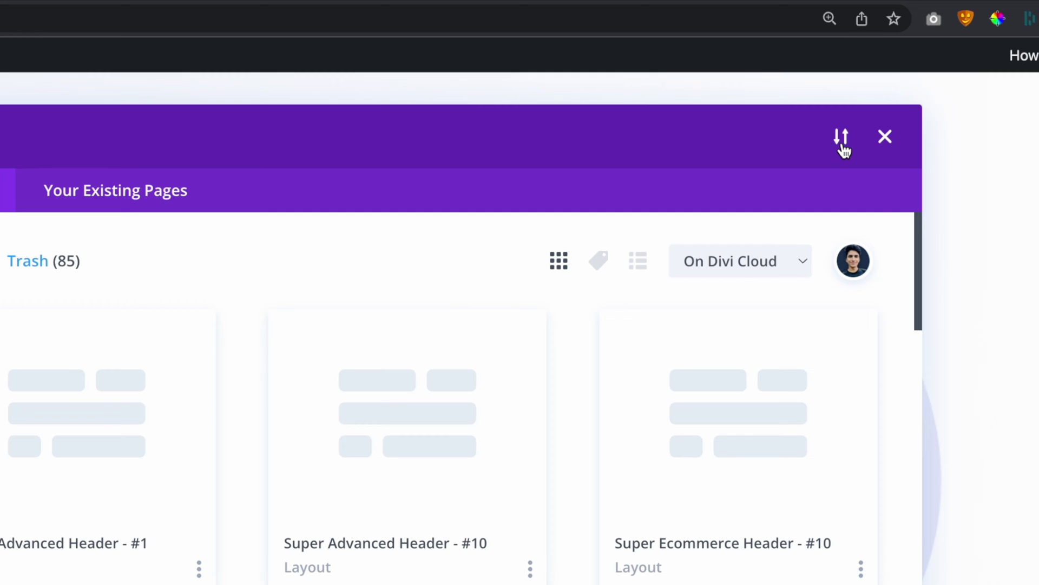
Step: Import ALL 35 SUPER HEADER.JSON into Divi Cloud through the layout import dialog
{"action": "left_click", "coordinate": [843, 145]}
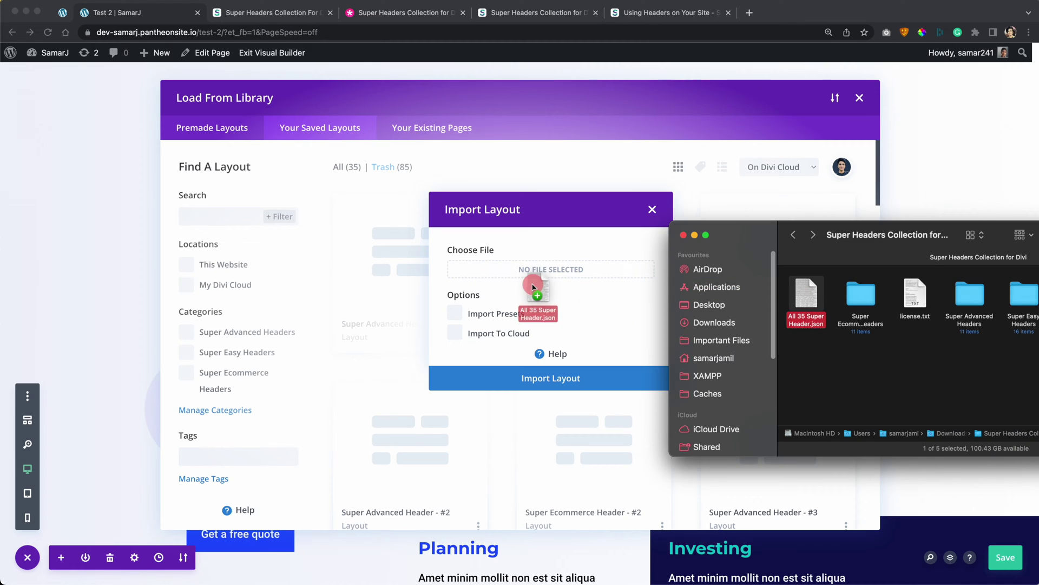
{"action": "left_click_drag", "start_coordinate": [529, 314], "coordinate": [520, 284]}
{"action": "left_click", "coordinate": [463, 345]}
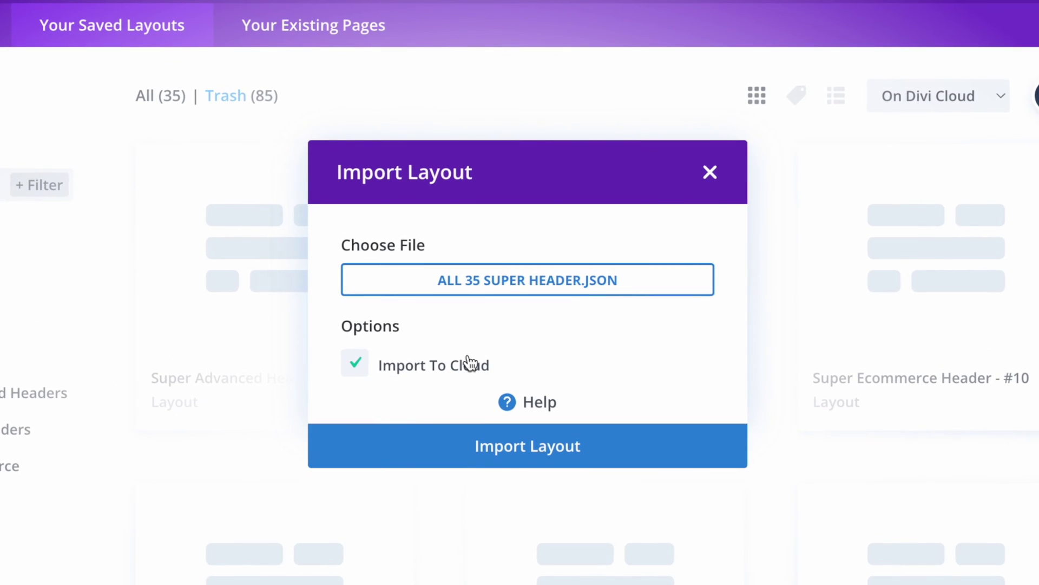
{"action": "left_click", "coordinate": [478, 445]}
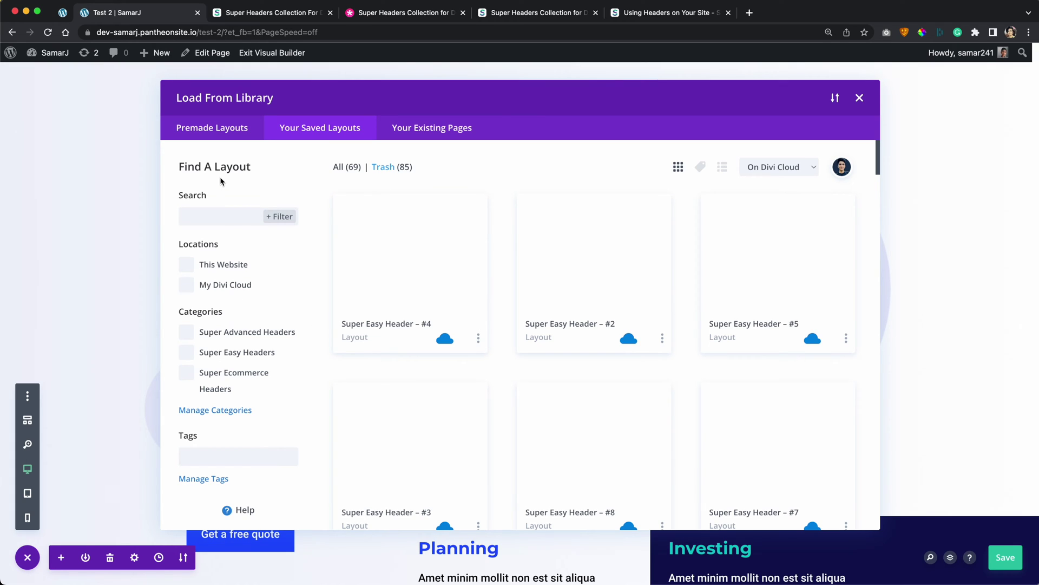
Step: Filter saved layouts to My Divi Cloud, review the header layouts, and save the Test 2 page
{"action": "left_click", "coordinate": [218, 287]}
{"action": "scroll", "coordinate": [475, 257], "scroll_direction": "down", "scroll_amount": 3}
{"action": "scroll", "coordinate": [475, 258], "scroll_direction": "down", "scroll_amount": 15}
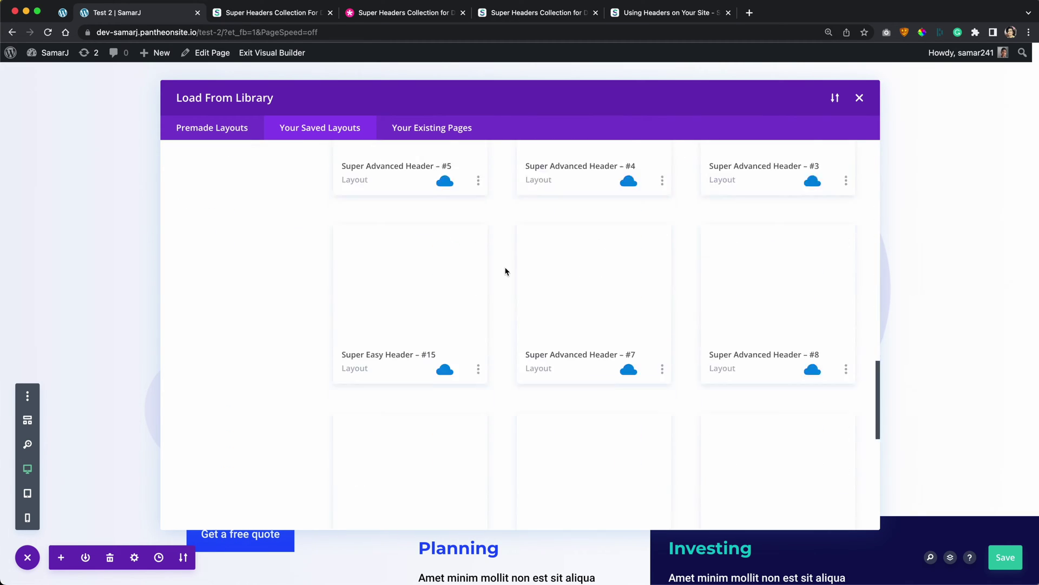
{"action": "scroll", "coordinate": [495, 355], "scroll_direction": "up", "scroll_amount": 15}
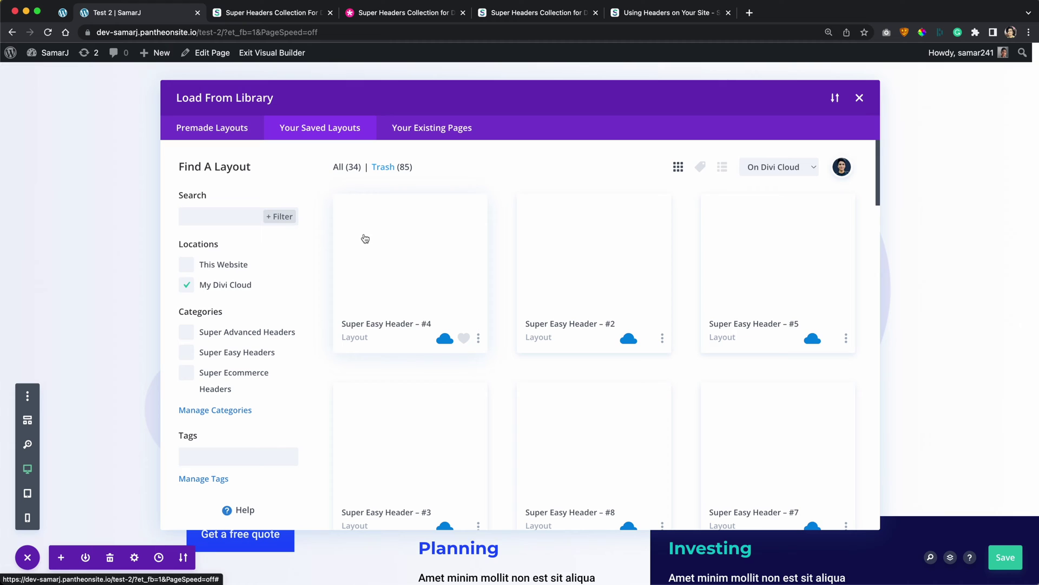
{"action": "scroll", "coordinate": [412, 233], "scroll_direction": "down", "scroll_amount": 5}
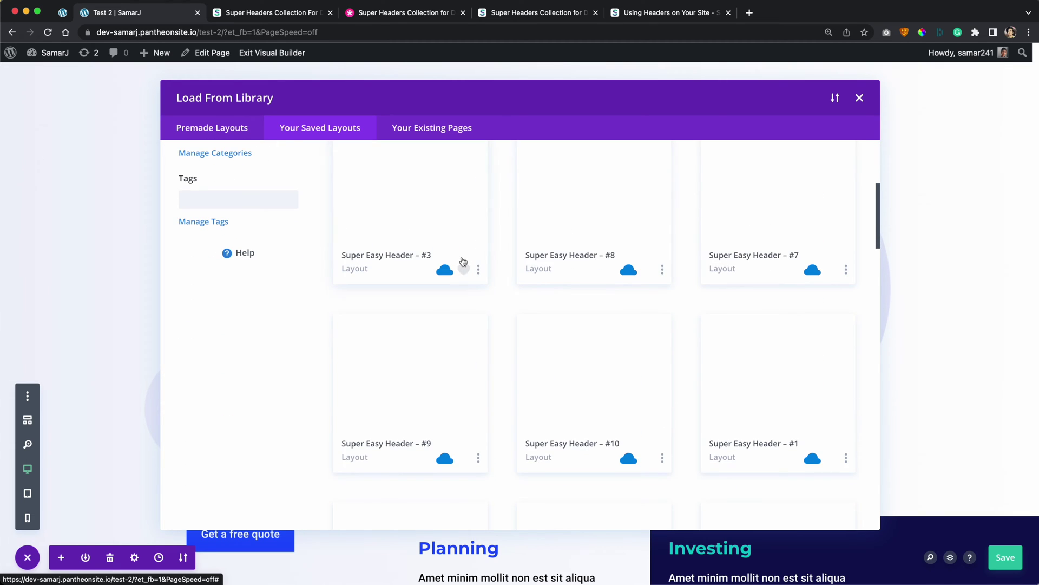
{"action": "scroll", "coordinate": [337, 190], "scroll_direction": "up", "scroll_amount": 3}
{"action": "scroll", "coordinate": [628, 277], "scroll_direction": "down", "scroll_amount": 10}
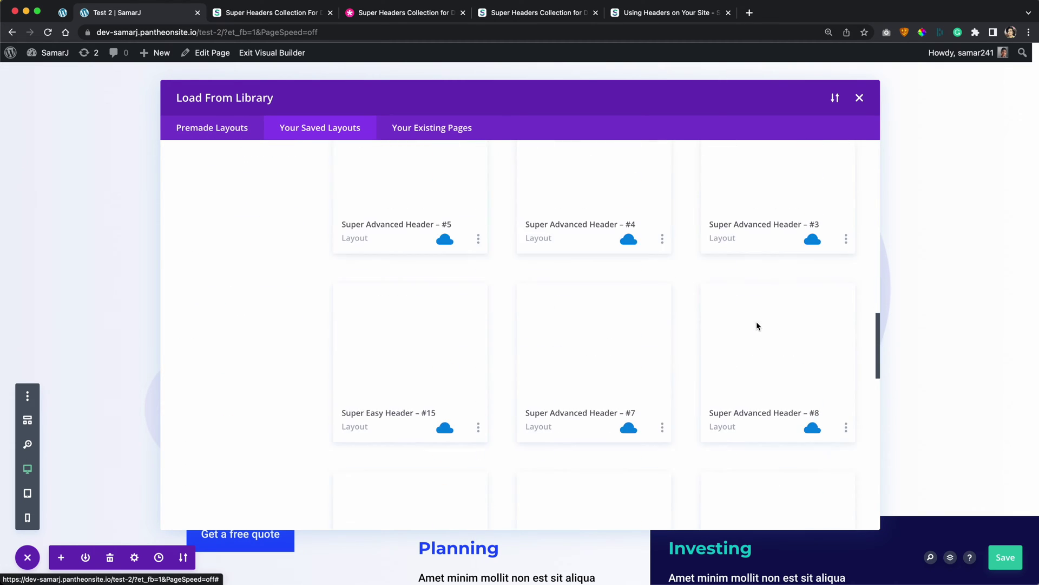
{"action": "scroll", "coordinate": [506, 274], "scroll_direction": "down", "scroll_amount": 8}
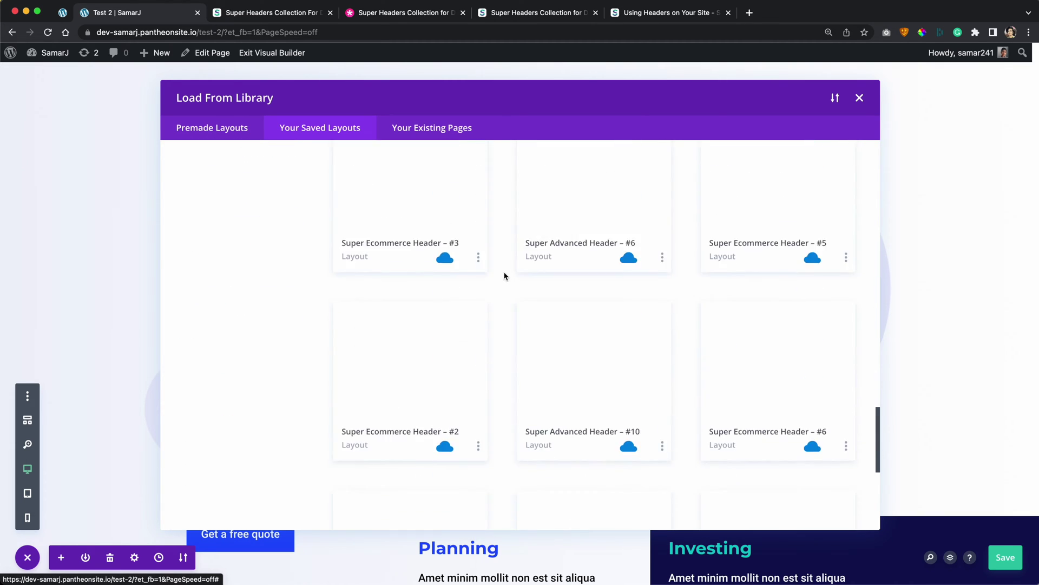
{"action": "left_click", "coordinate": [1004, 563]}
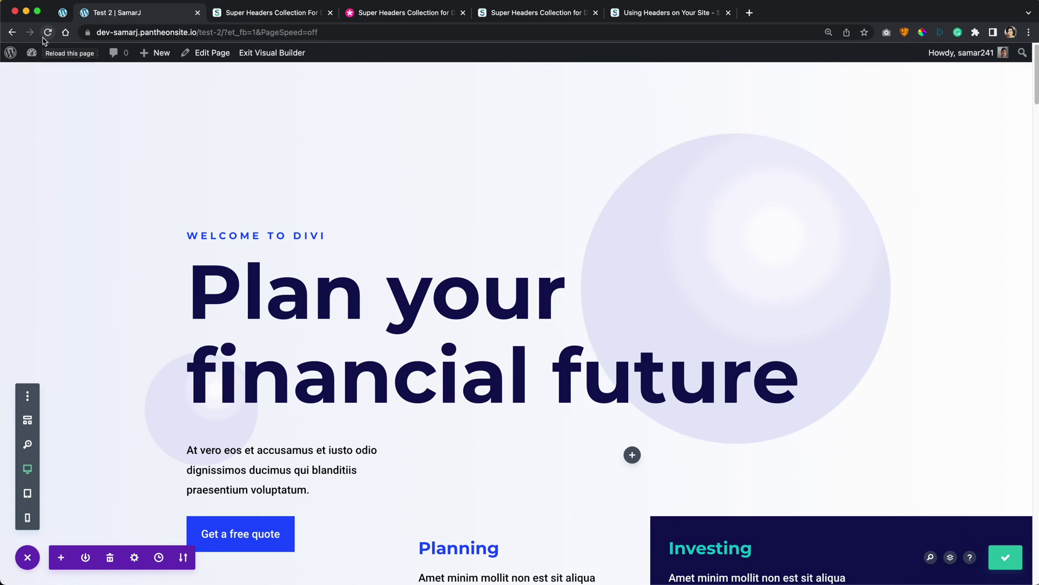
Step: Reload the page and reopen Your Saved Layouts filtered to My Divi Cloud, showing 34 layouts
{"action": "left_click", "coordinate": [44, 38]}
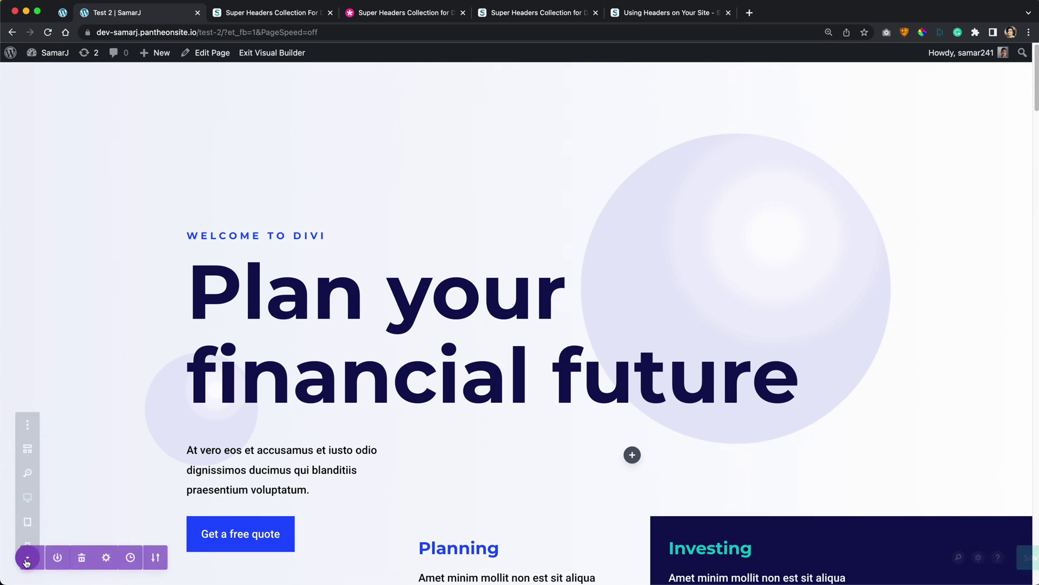
{"action": "left_click", "coordinate": [60, 557]}
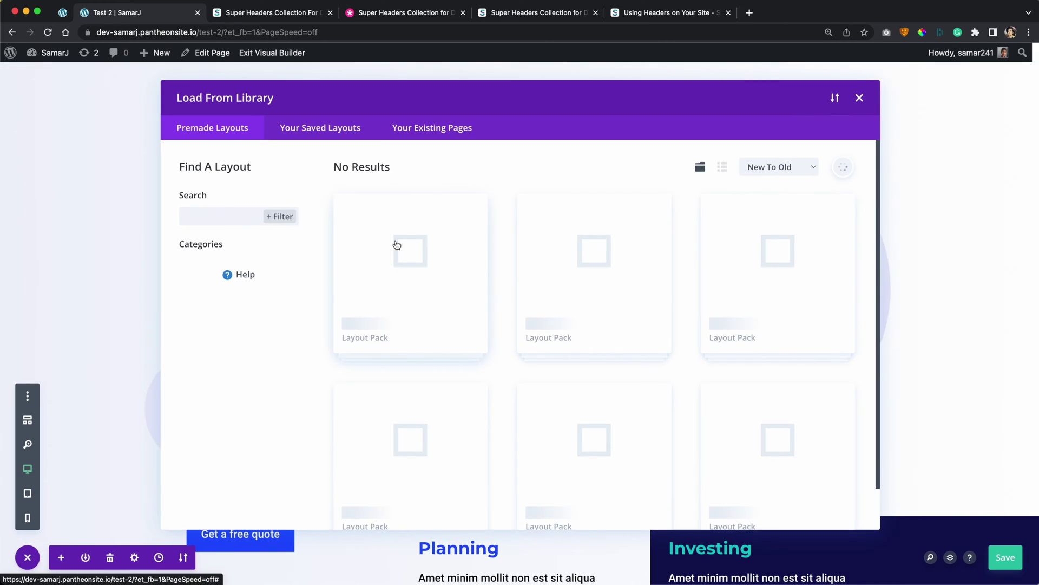
{"action": "left_click", "coordinate": [341, 128]}
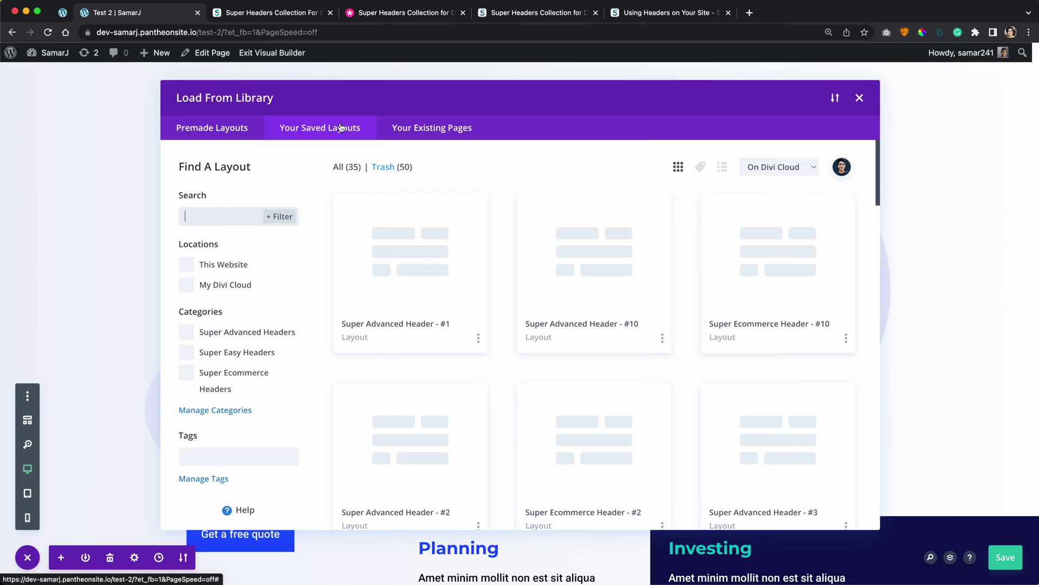
{"action": "left_click", "coordinate": [211, 284]}
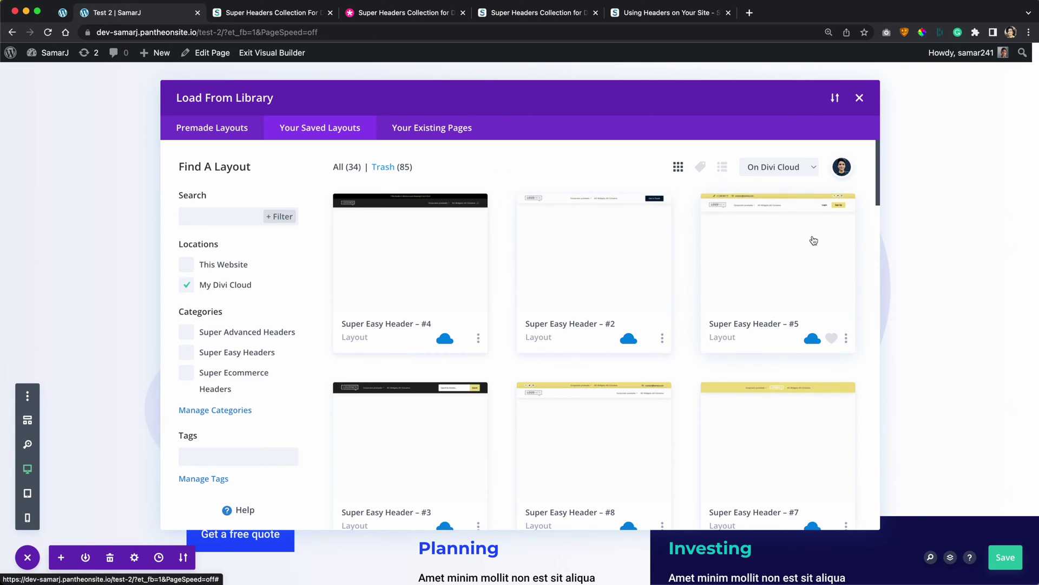
{"action": "scroll", "coordinate": [693, 373], "scroll_direction": "down", "scroll_amount": 3}
{"action": "scroll", "coordinate": [687, 369], "scroll_direction": "up", "scroll_amount": 4}
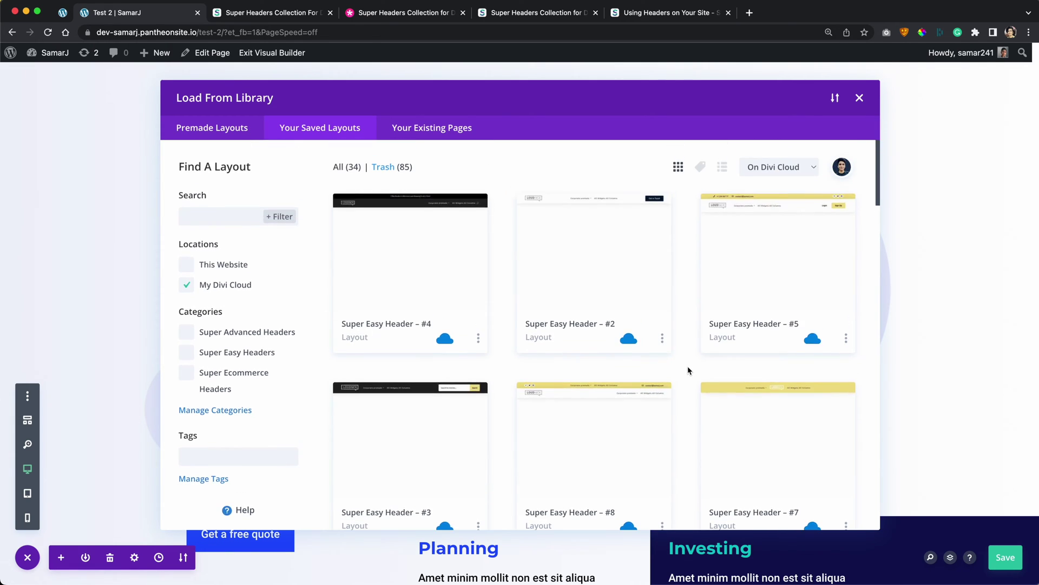
{"action": "scroll", "coordinate": [490, 397], "scroll_direction": "down", "scroll_amount": 15}
{"action": "scroll", "coordinate": [496, 334], "scroll_direction": "up", "scroll_amount": 3}
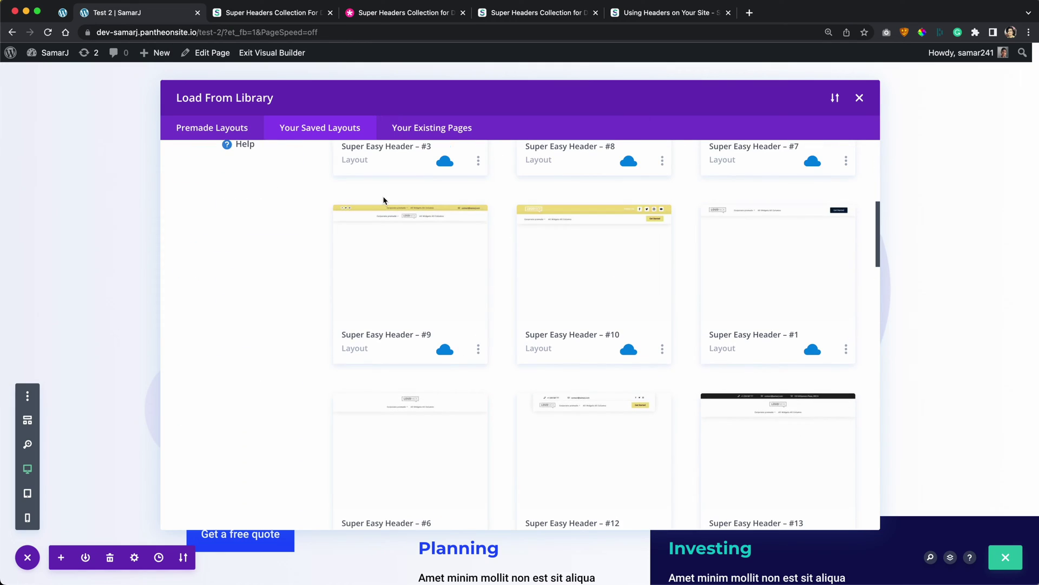
{"action": "left_click", "coordinate": [382, 220]}
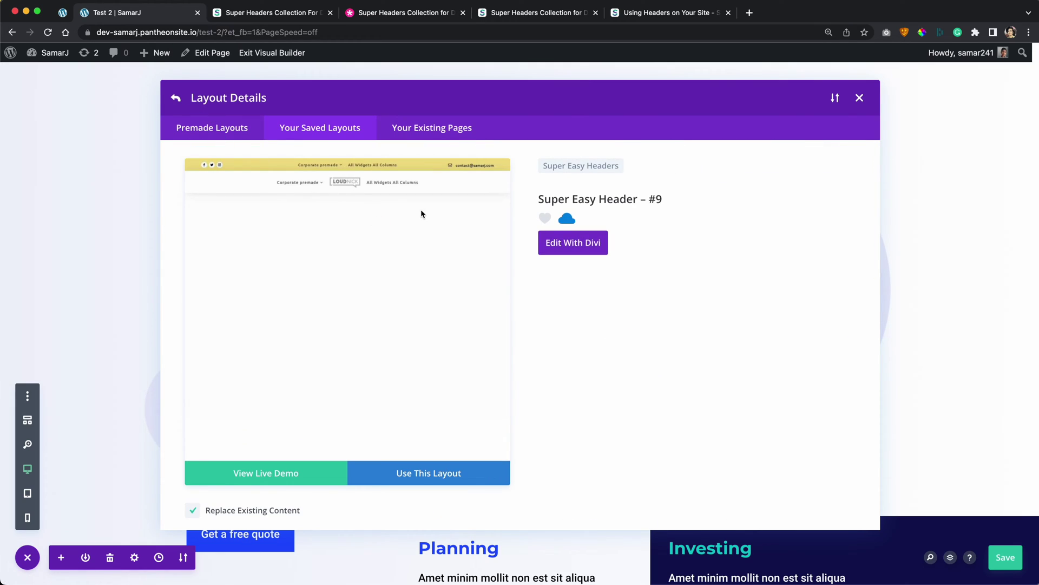
{"action": "left_click", "coordinate": [176, 99]}
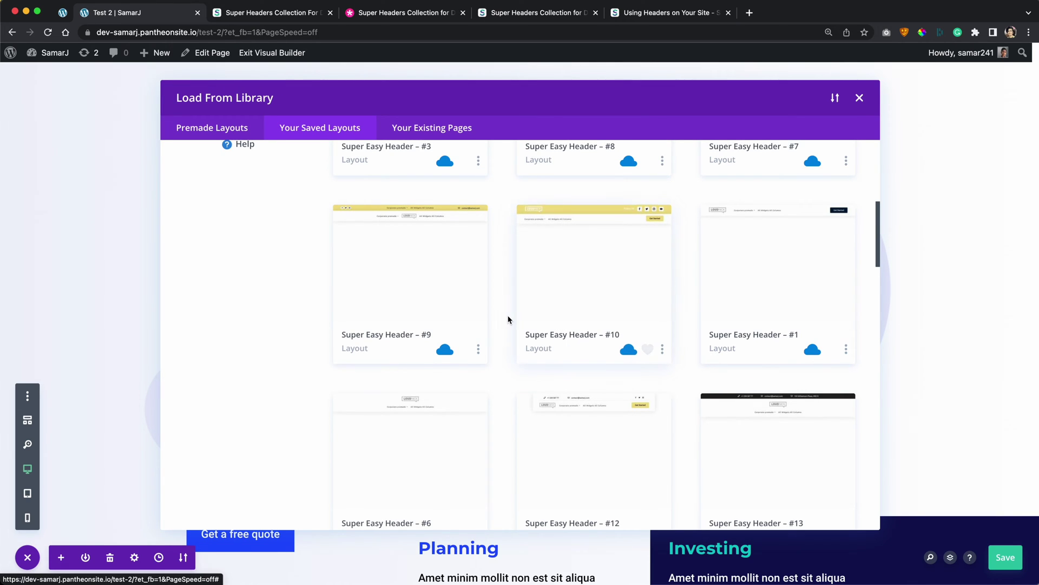
{"action": "scroll", "coordinate": [501, 319], "scroll_direction": "down", "scroll_amount": 5}
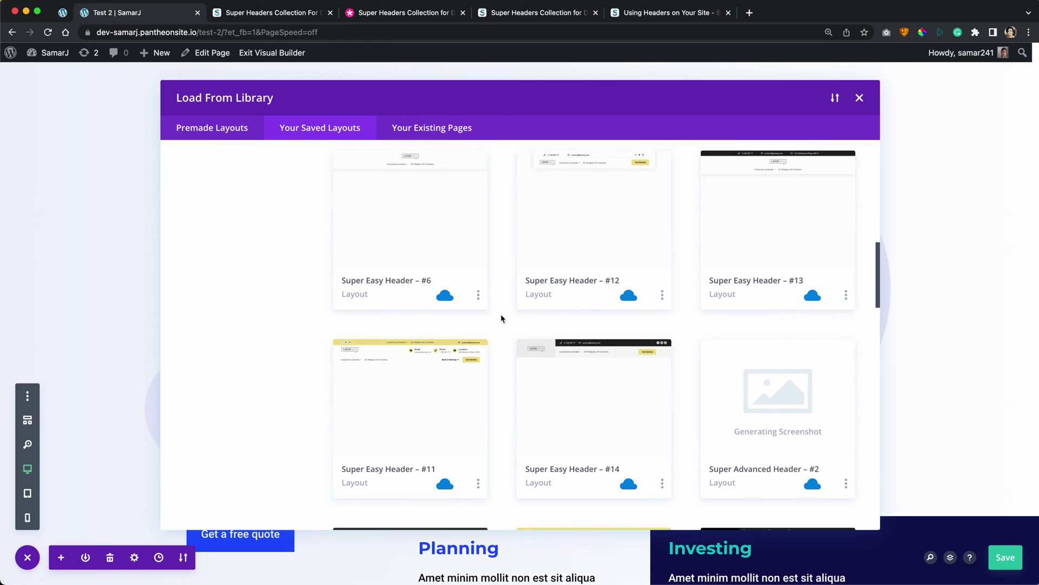
{"action": "left_click", "coordinate": [409, 382]}
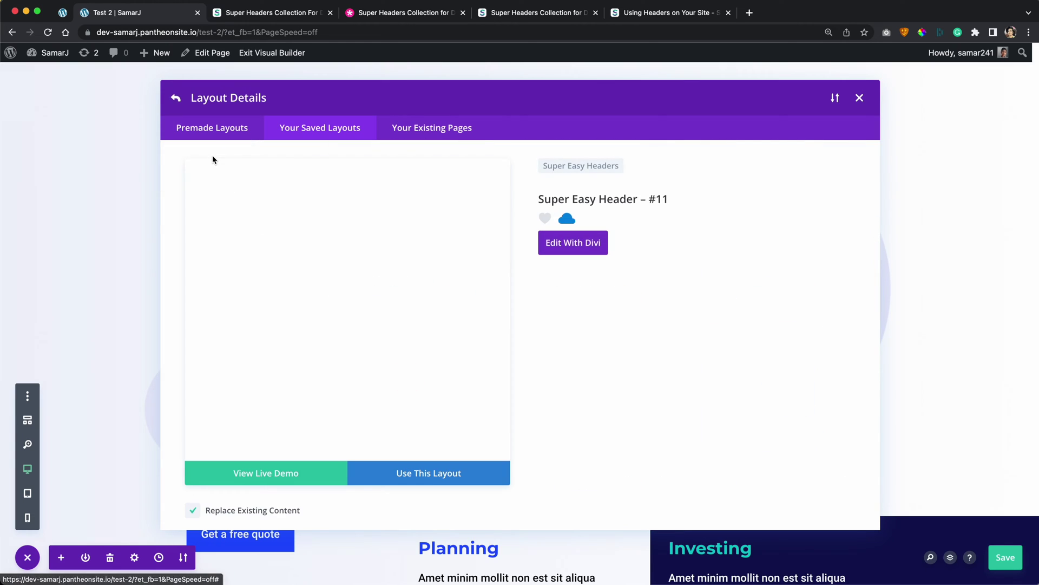
{"action": "left_click", "coordinate": [177, 99]}
{"action": "scroll", "coordinate": [656, 271], "scroll_direction": "down", "scroll_amount": 8}
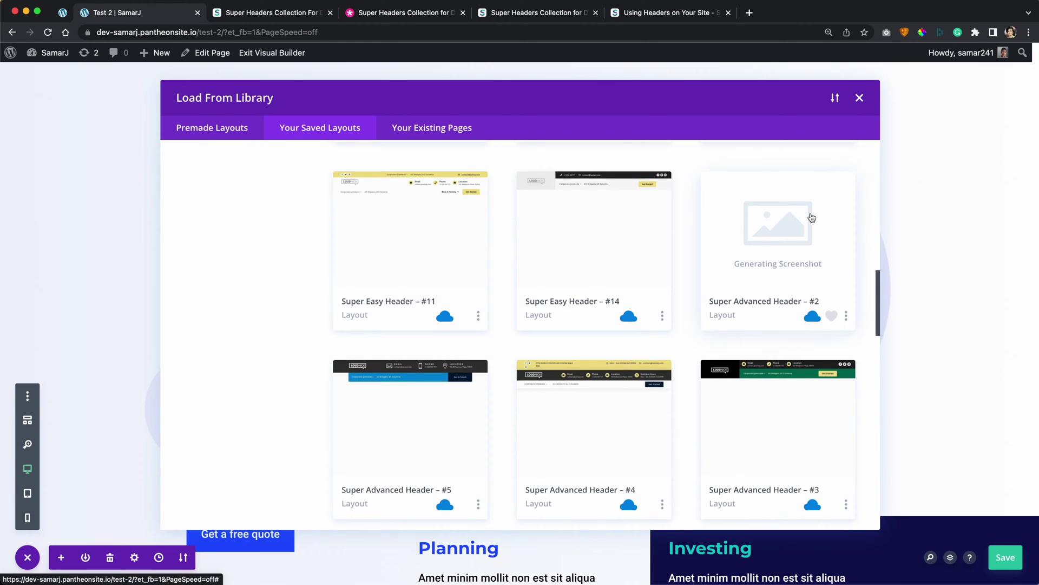
{"action": "scroll", "coordinate": [747, 239], "scroll_direction": "up", "scroll_amount": 5}
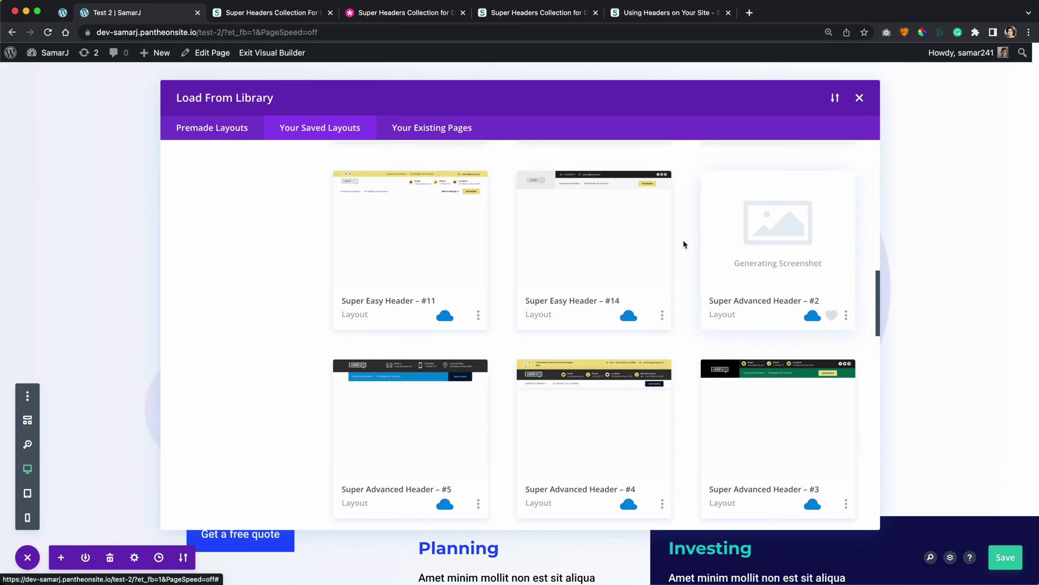
{"action": "scroll", "coordinate": [622, 260], "scroll_direction": "down", "scroll_amount": 3}
{"action": "scroll", "coordinate": [582, 278], "scroll_direction": "down", "scroll_amount": 15}
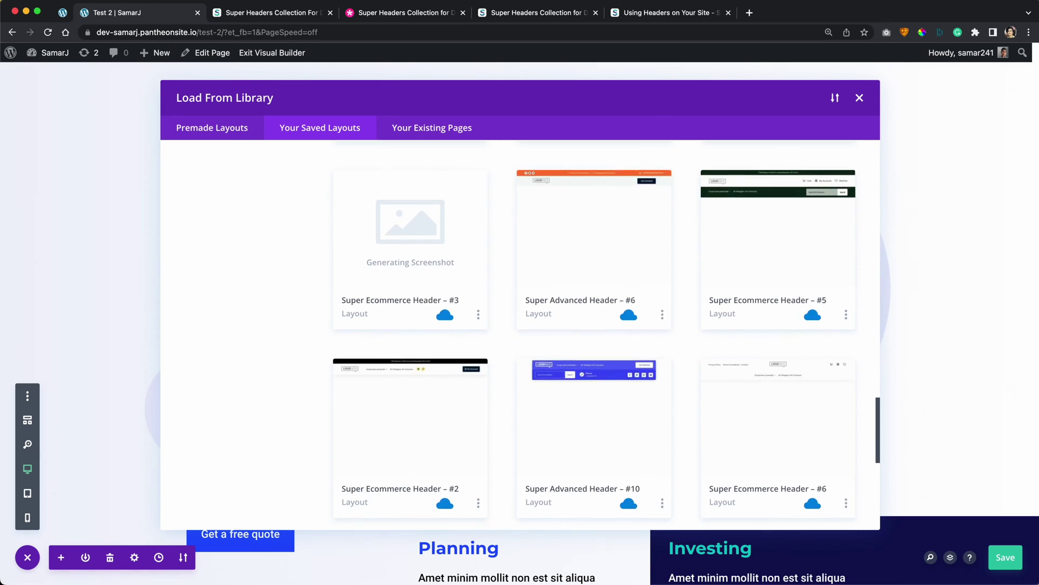
{"action": "scroll", "coordinate": [658, 320], "scroll_direction": "down", "scroll_amount": 3}
{"action": "scroll", "coordinate": [660, 319], "scroll_direction": "up", "scroll_amount": 20}
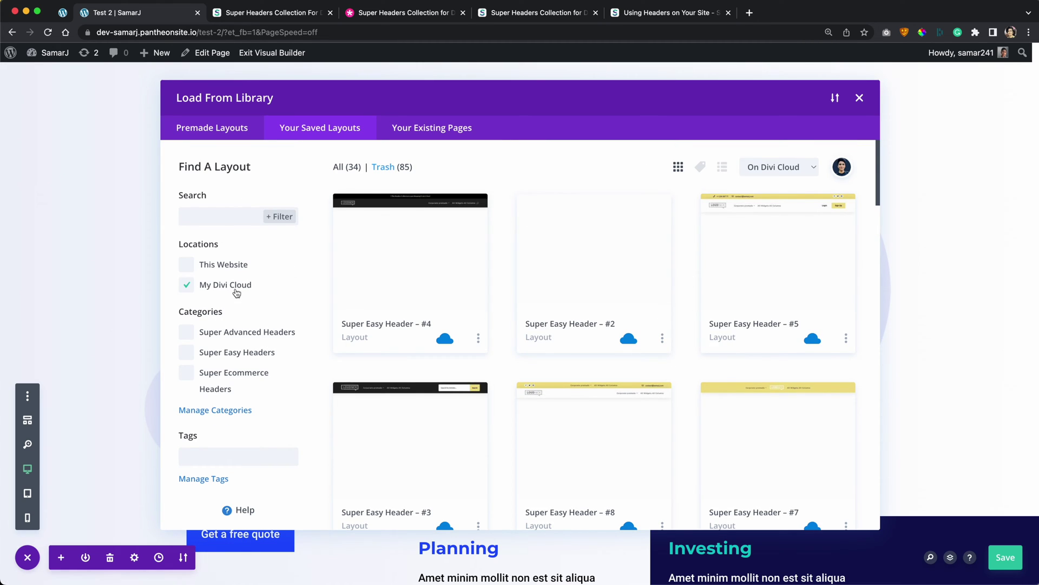
Step: Filter the saved layouts to those stored on This Website and review them
{"action": "left_click", "coordinate": [225, 265]}
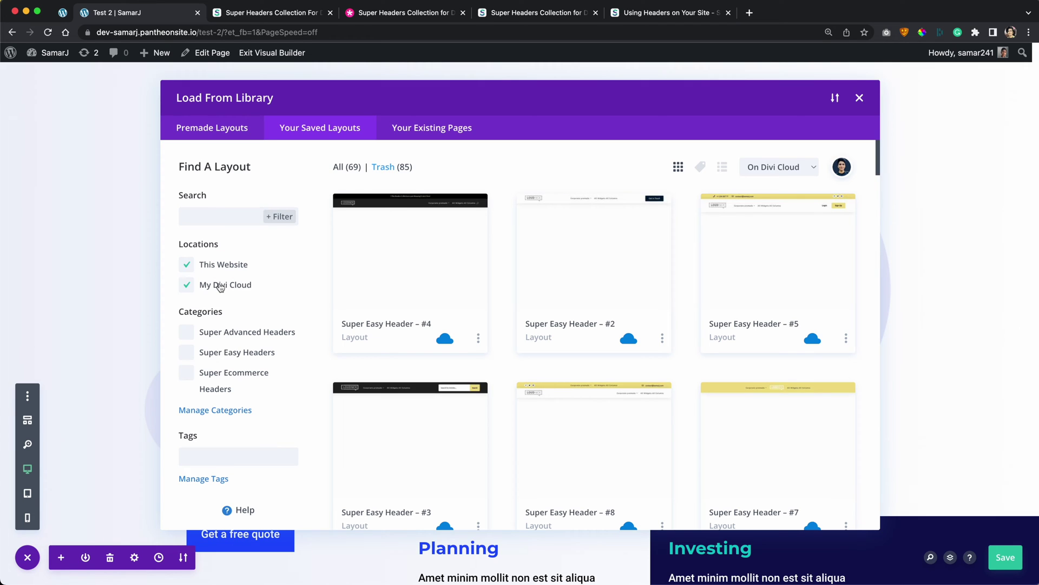
{"action": "left_click", "coordinate": [217, 284]}
{"action": "scroll", "coordinate": [622, 303], "scroll_direction": "down", "scroll_amount": 12}
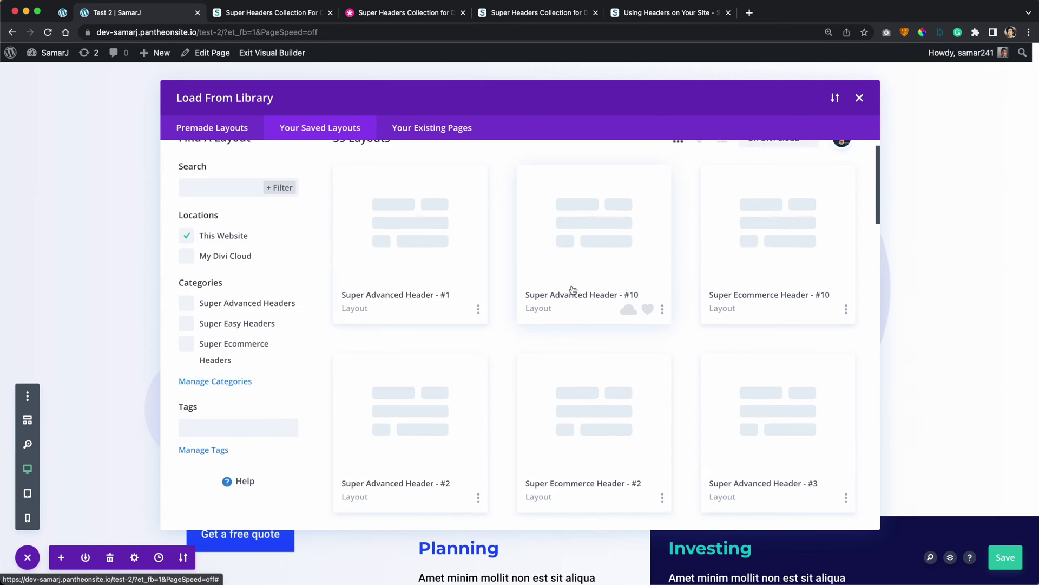
{"action": "scroll", "coordinate": [599, 322], "scroll_direction": "down", "scroll_amount": 5}
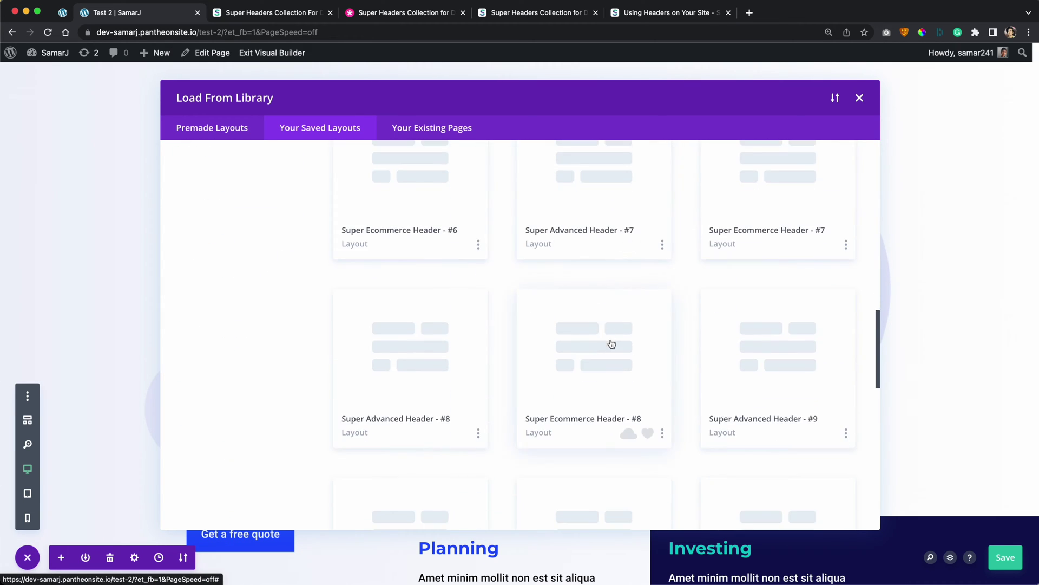
{"action": "scroll", "coordinate": [649, 378], "scroll_direction": "up", "scroll_amount": 16}
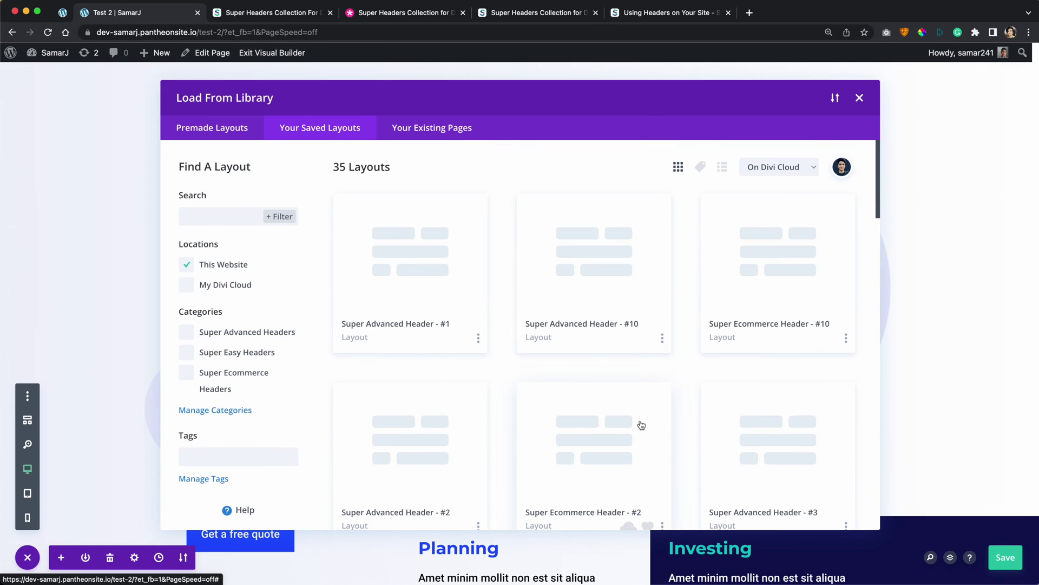
Step: Switch the filter to Super Advanced Headers stored in My Divi Cloud
{"action": "left_click", "coordinate": [224, 265]}
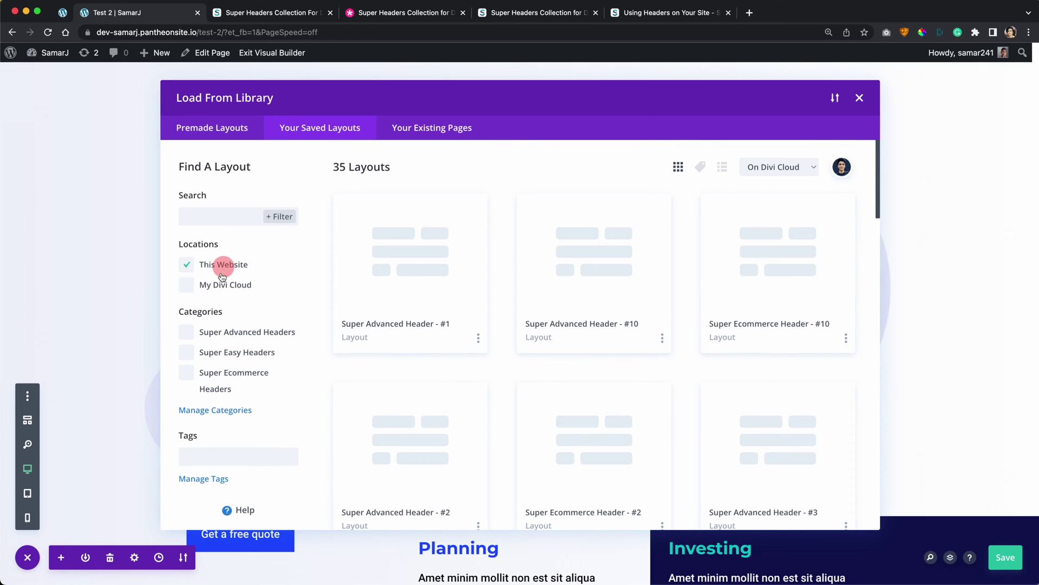
{"action": "left_click", "coordinate": [225, 333]}
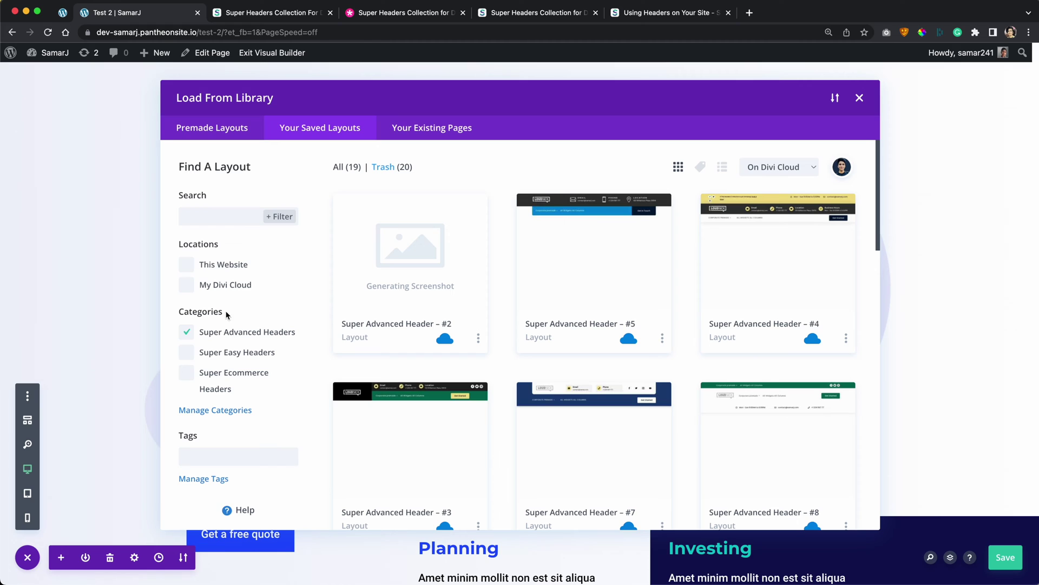
{"action": "left_click", "coordinate": [224, 285]}
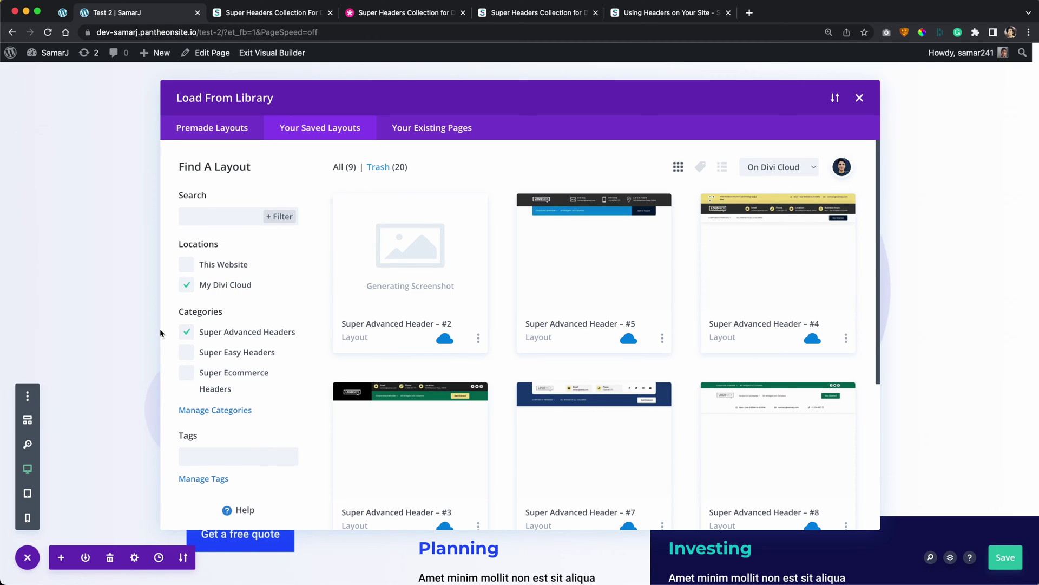
{"action": "scroll", "coordinate": [498, 286], "scroll_direction": "down", "scroll_amount": 5}
{"action": "scroll", "coordinate": [498, 285], "scroll_direction": "up", "scroll_amount": 5}
Step: Compare Super Easy and Super Ecommerce Headers, clear the filters, and return to the WordPress Layouts list
{"action": "left_click", "coordinate": [225, 332]}
{"action": "left_click", "coordinate": [219, 352]}
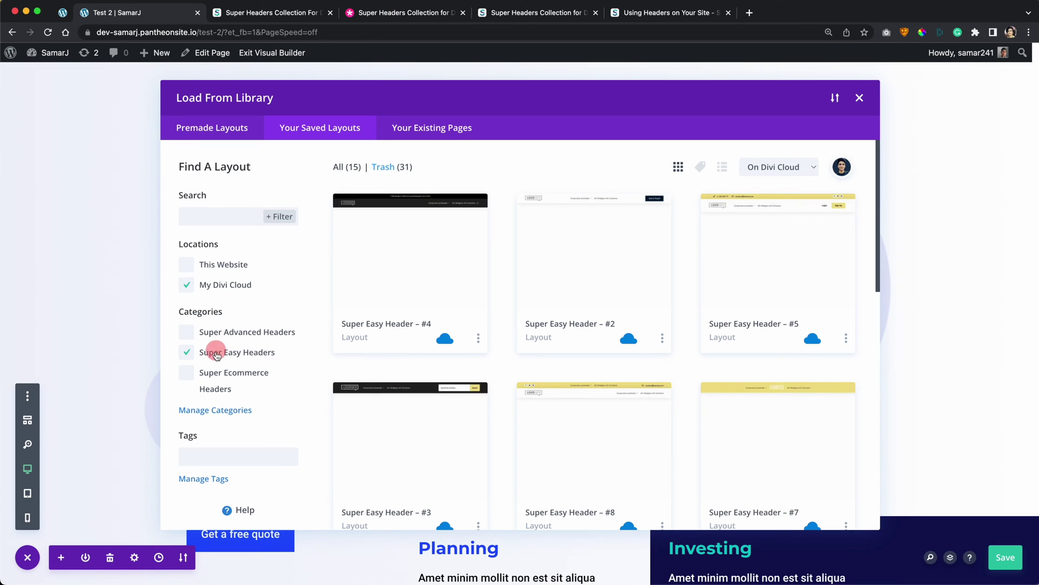
{"action": "scroll", "coordinate": [517, 355], "scroll_direction": "down", "scroll_amount": 7}
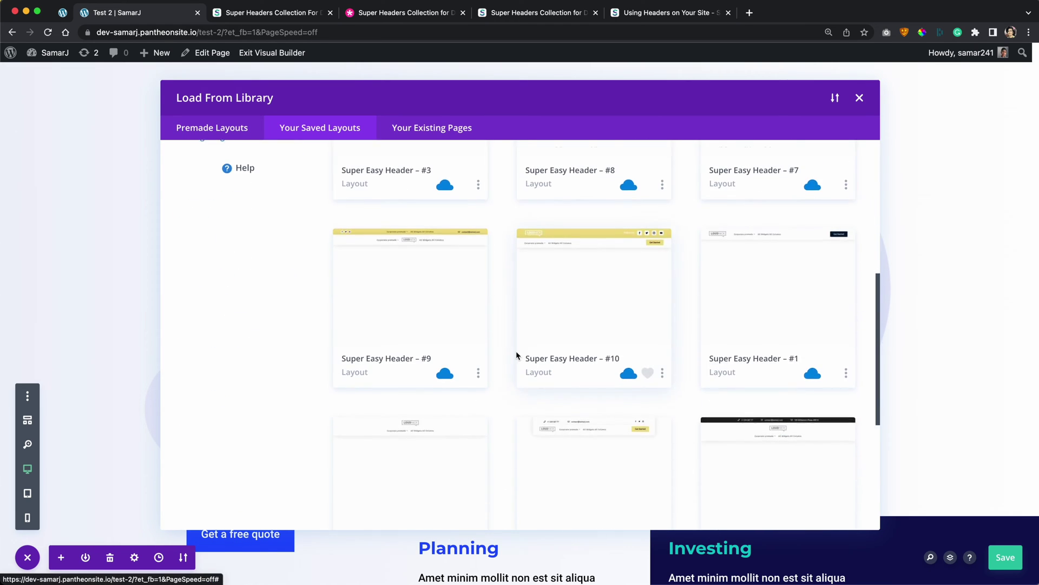
{"action": "scroll", "coordinate": [515, 350], "scroll_direction": "up", "scroll_amount": 7}
{"action": "left_click", "coordinate": [204, 371]}
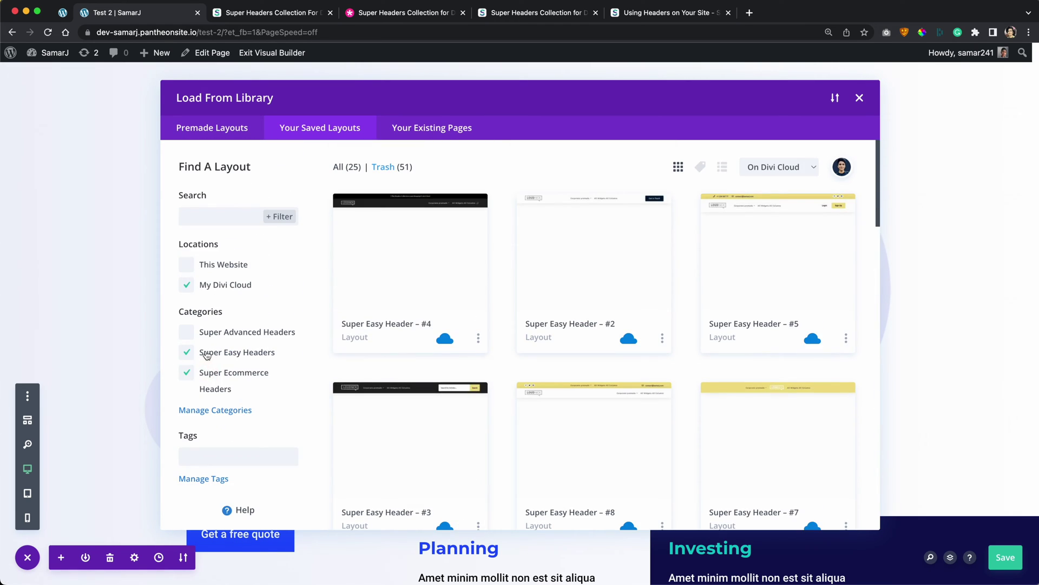
{"action": "left_click", "coordinate": [204, 353]}
{"action": "scroll", "coordinate": [517, 332], "scroll_direction": "down", "scroll_amount": 7}
{"action": "scroll", "coordinate": [520, 332], "scroll_direction": "up", "scroll_amount": 7}
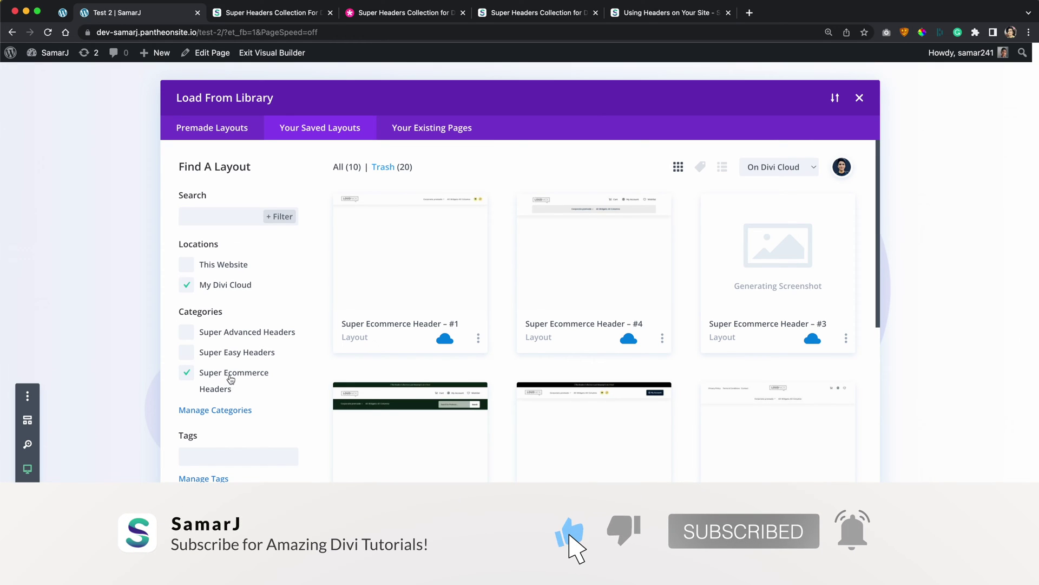
{"action": "left_click", "coordinate": [231, 377]}
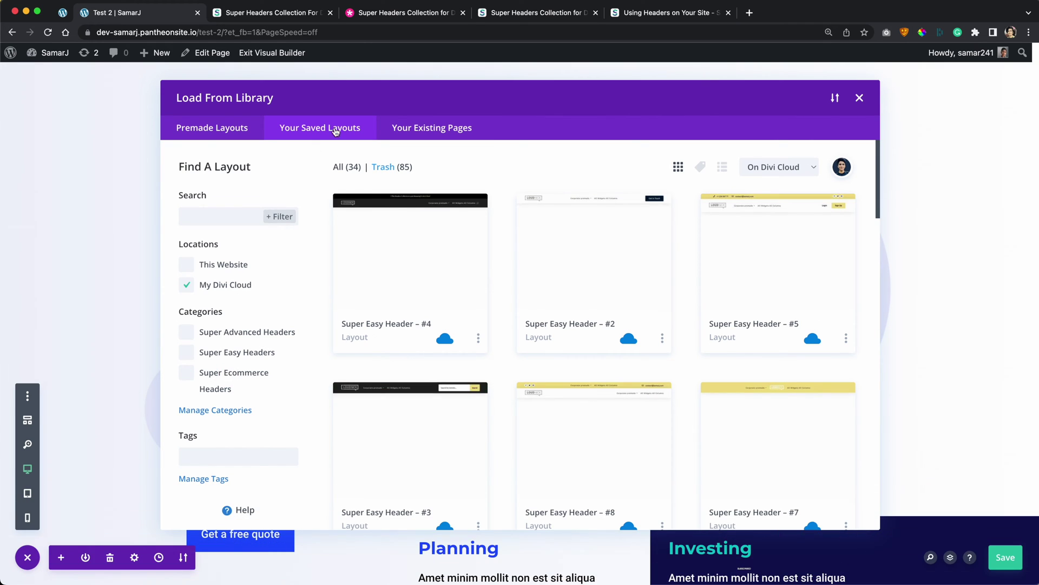
{"action": "left_click", "coordinate": [63, 12]}
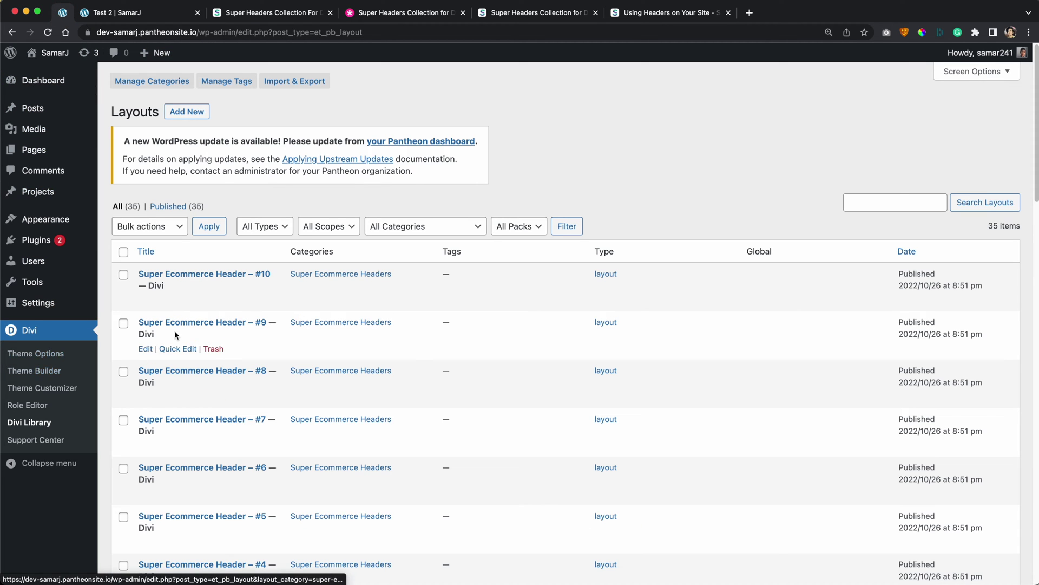
Step: Go to Divi > Theme Builder from the WordPress admin sidebar
{"action": "left_click", "coordinate": [46, 370]}
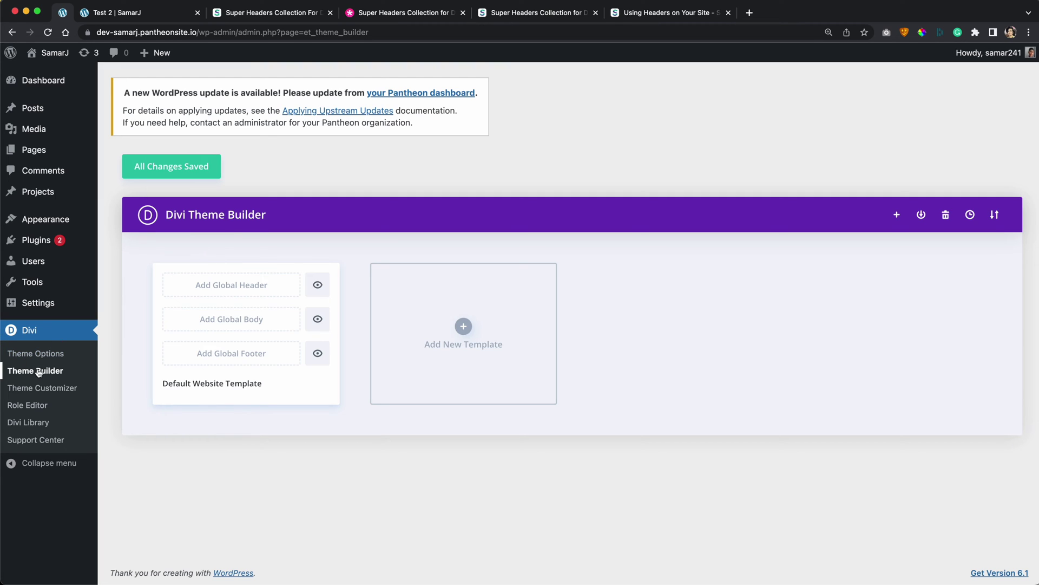
Step: Add a Global Header to the Default Website Template from the library's saved layouts
{"action": "left_click", "coordinate": [241, 285]}
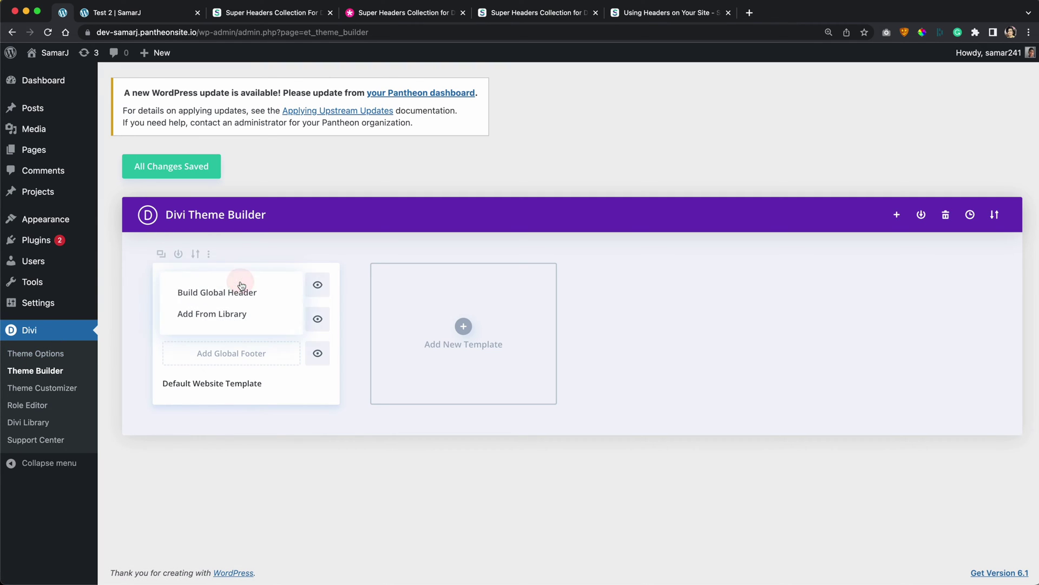
{"action": "left_click", "coordinate": [240, 315]}
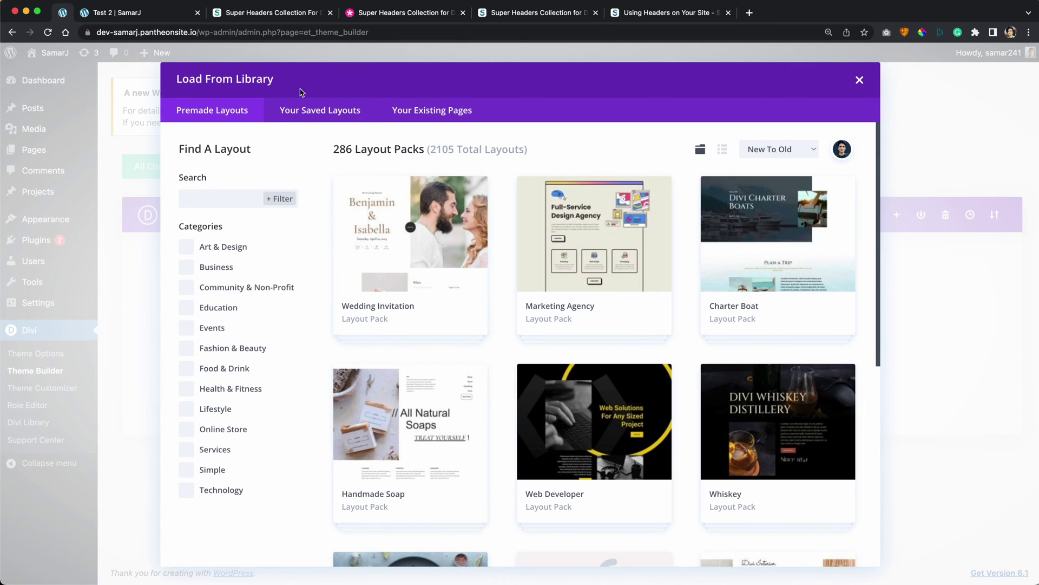
{"action": "left_click", "coordinate": [306, 108]}
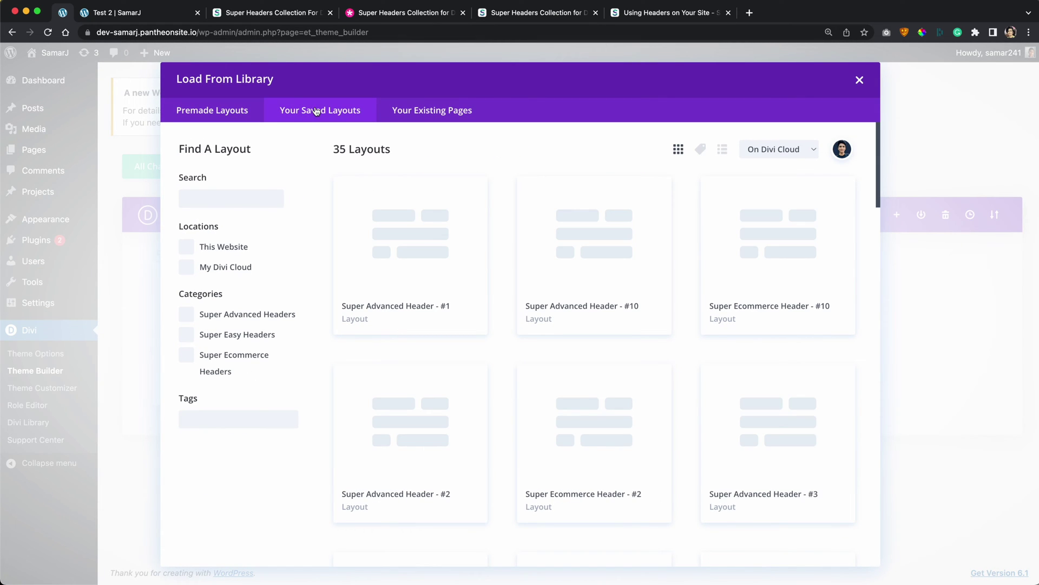
Step: Toggle This Website and My Divi Cloud filters, keep only My Divi Cloud, and find Super Advanced Header – #3
{"action": "left_click", "coordinate": [227, 249]}
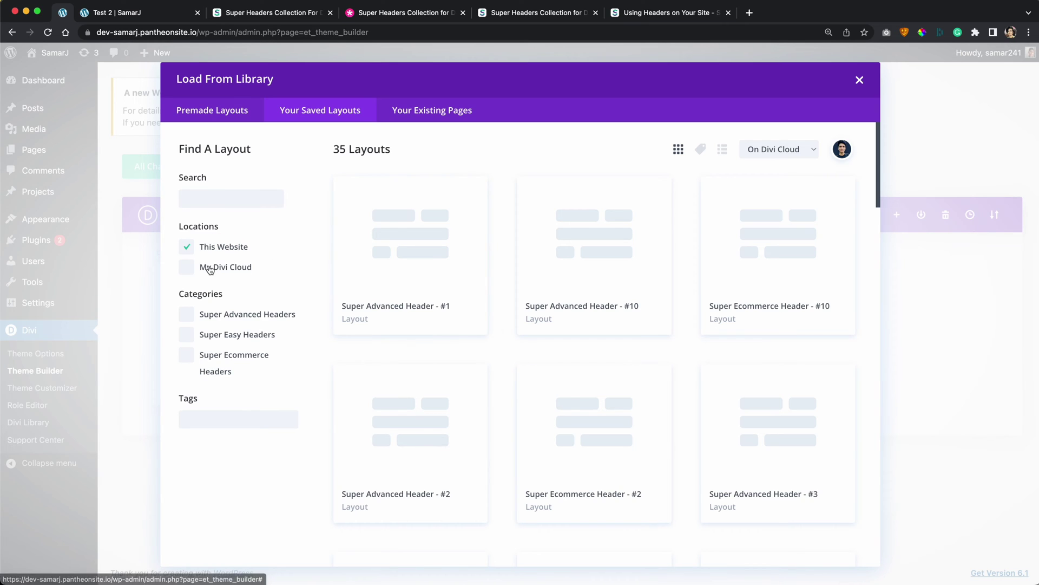
{"action": "left_click", "coordinate": [217, 267]}
{"action": "left_click", "coordinate": [225, 248]}
{"action": "left_click", "coordinate": [225, 267]}
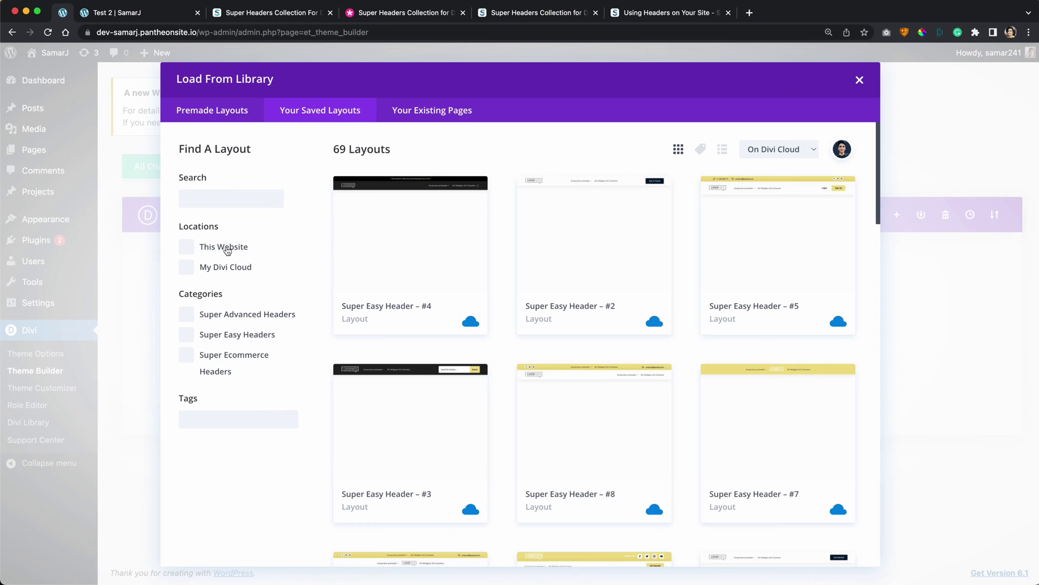
{"action": "left_click", "coordinate": [227, 247]}
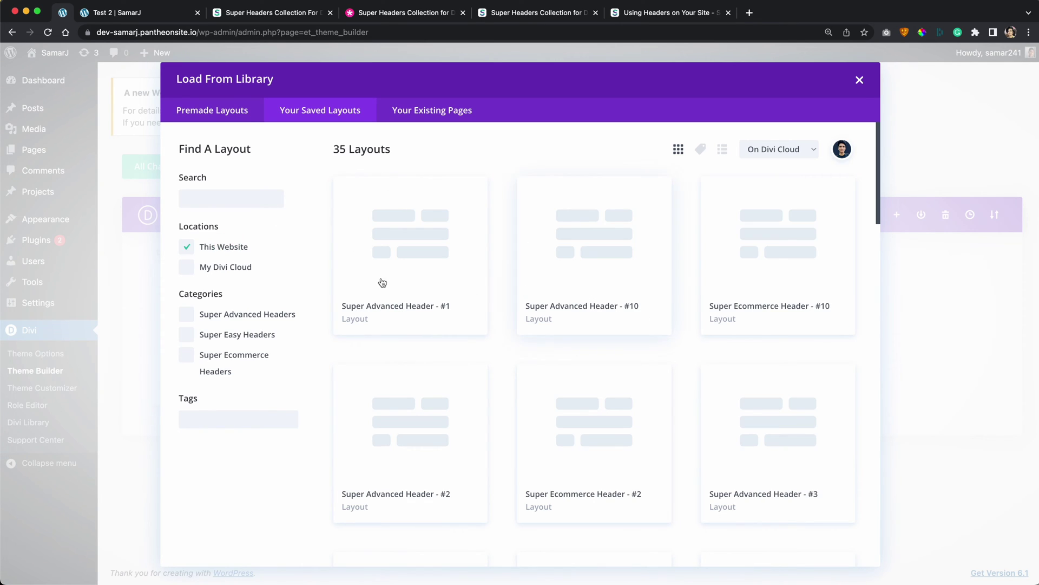
{"action": "left_click", "coordinate": [226, 249]}
{"action": "left_click", "coordinate": [213, 266]}
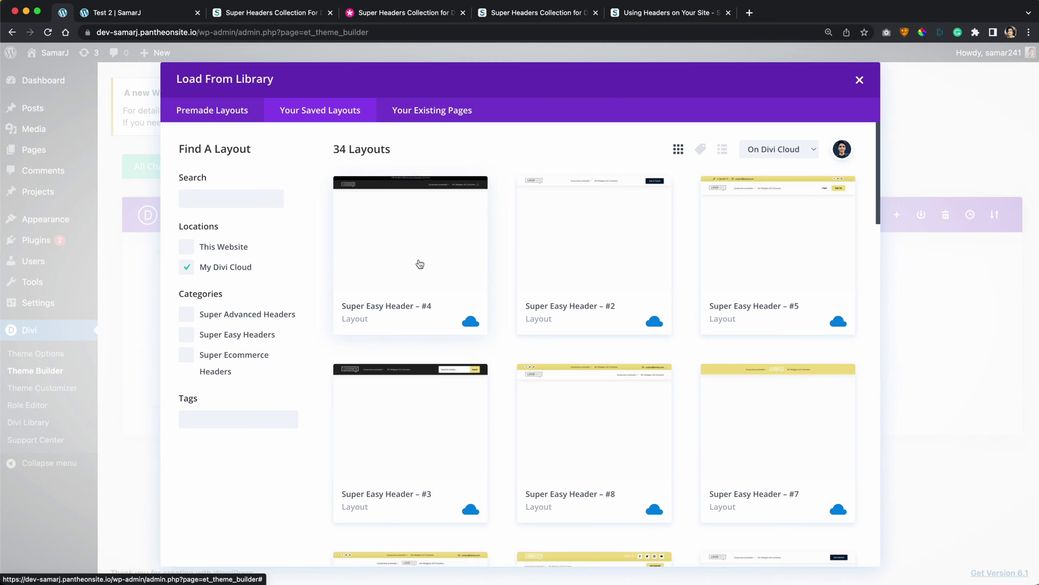
{"action": "scroll", "coordinate": [483, 268], "scroll_direction": "down", "scroll_amount": 10}
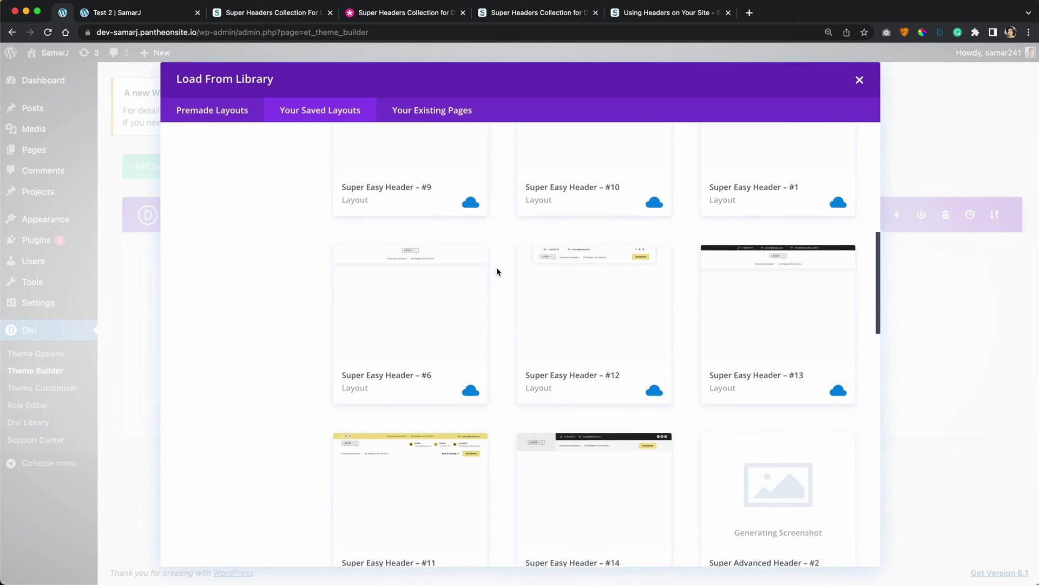
{"action": "scroll", "coordinate": [497, 271], "scroll_direction": "down", "scroll_amount": 3}
{"action": "scroll", "coordinate": [497, 271], "scroll_direction": "down", "scroll_amount": 3}
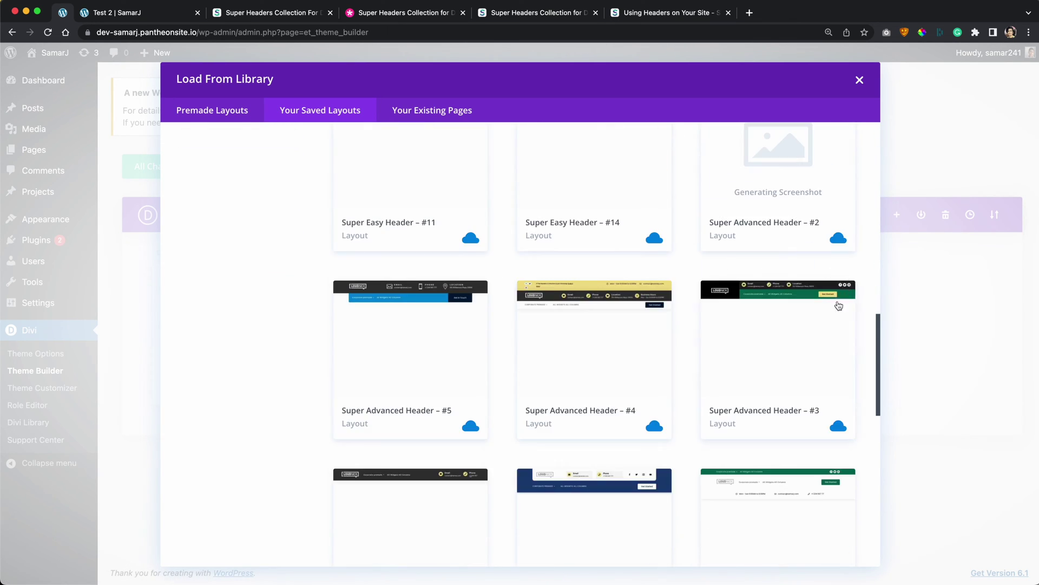
Step: Use Super Advanced Header – #3 as the template's Global Header and close the finished import
{"action": "left_click", "coordinate": [805, 314]}
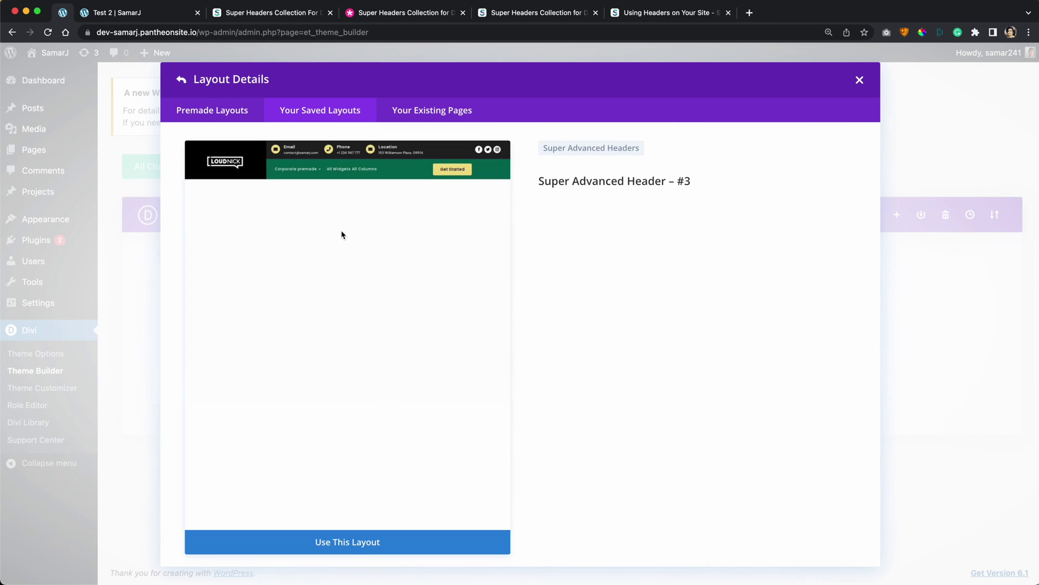
{"action": "left_click", "coordinate": [348, 545]}
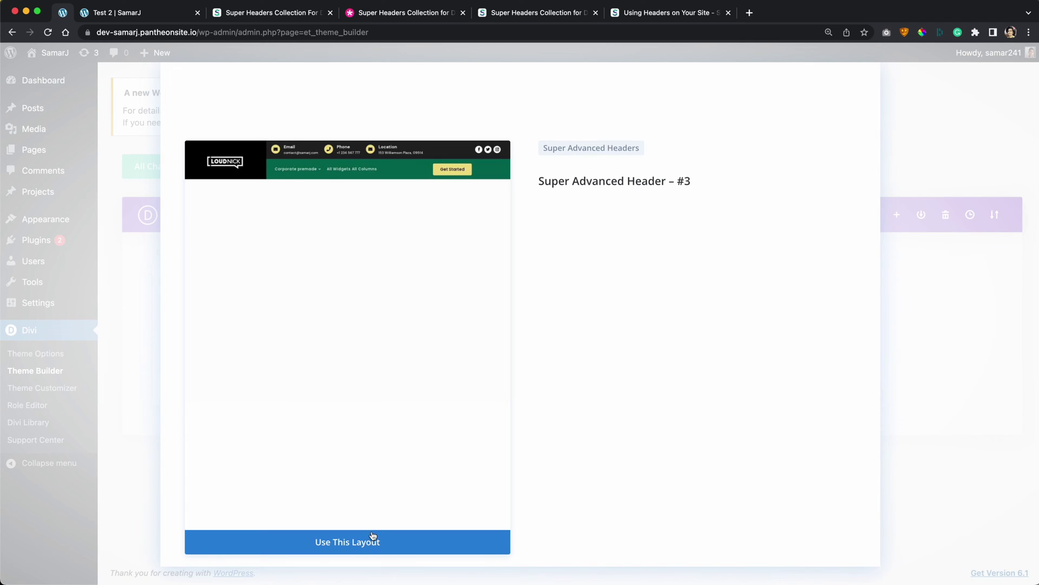
{"action": "left_click", "coordinate": [373, 535]}
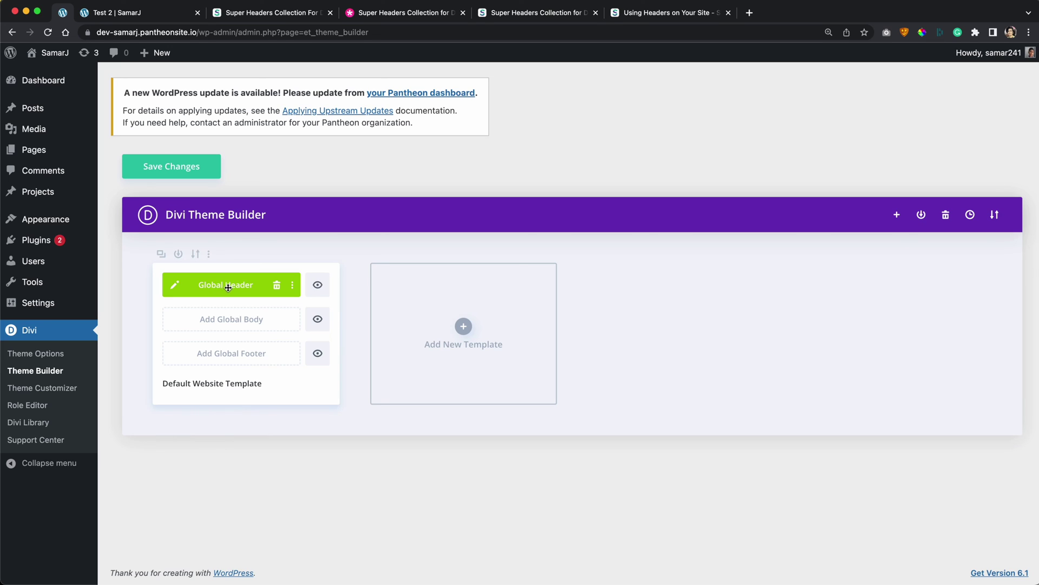
Step: Save the Theme Builder changes and exit the Visual Builder on the Test 2 page
{"action": "left_click", "coordinate": [174, 168]}
{"action": "left_click", "coordinate": [118, 16]}
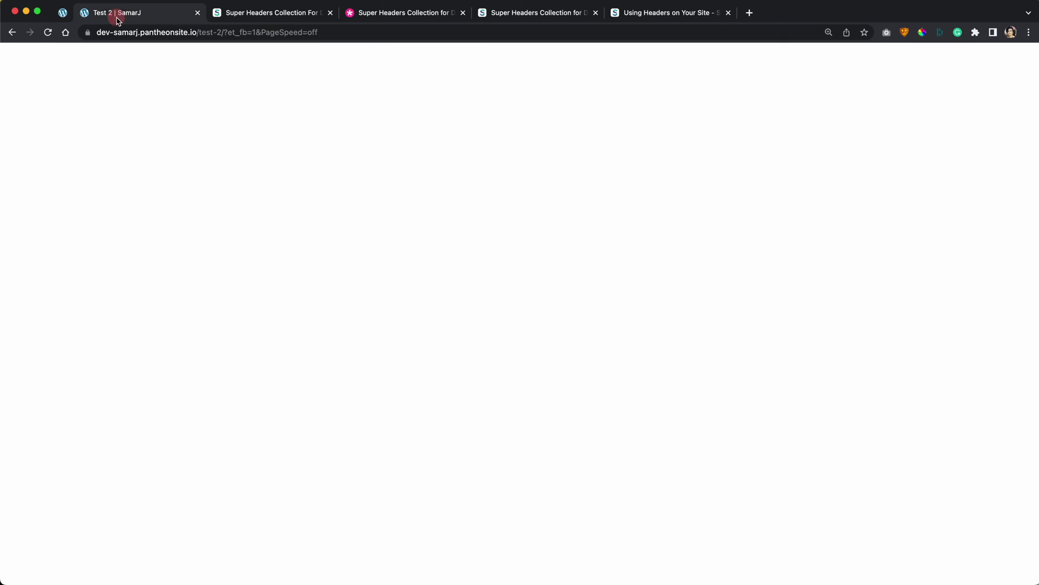
{"action": "left_click", "coordinate": [247, 52]}
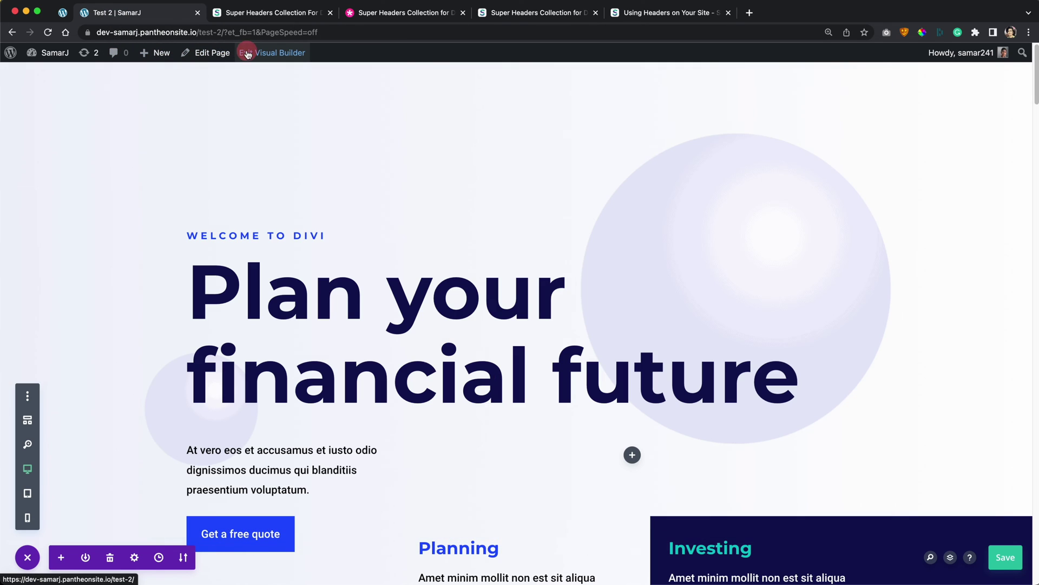
Step: View the live Test 2 page with its LoudNick header, then return to the Theme Builder
{"action": "left_click", "coordinate": [219, 15]}
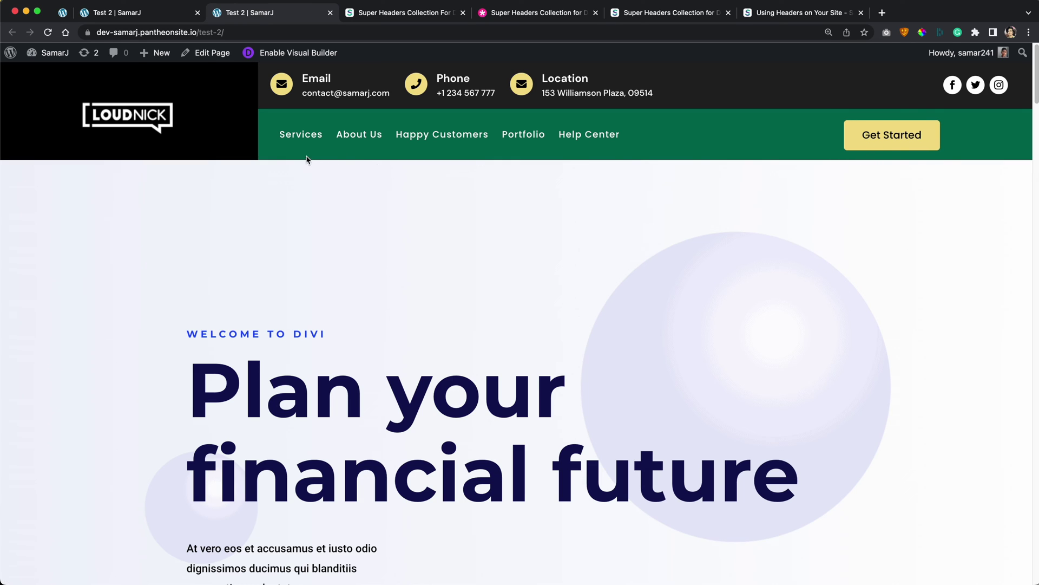
{"action": "scroll", "coordinate": [388, 179], "scroll_direction": "down", "scroll_amount": 13}
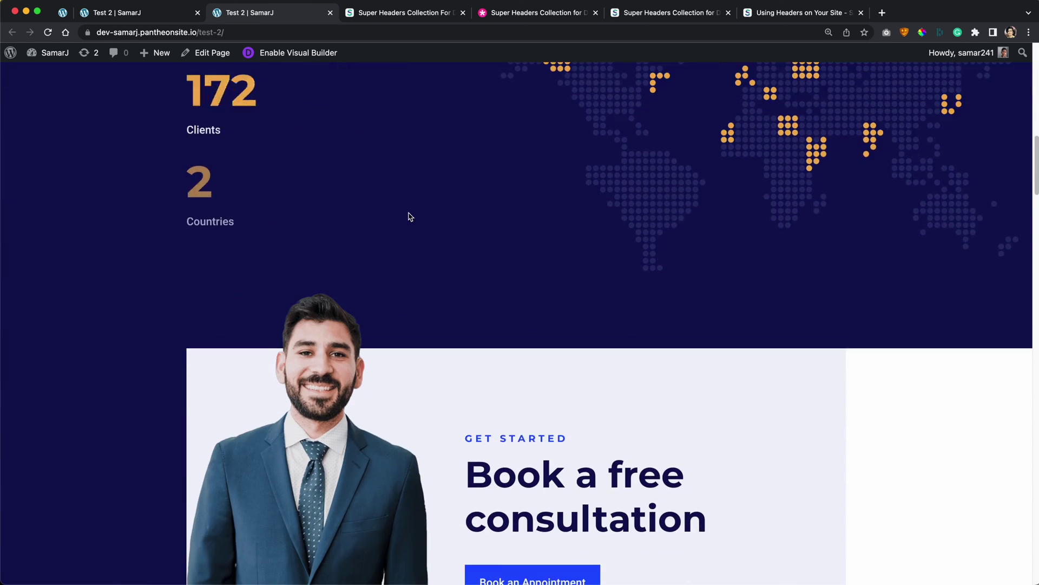
{"action": "scroll", "coordinate": [411, 218], "scroll_direction": "up", "scroll_amount": 15}
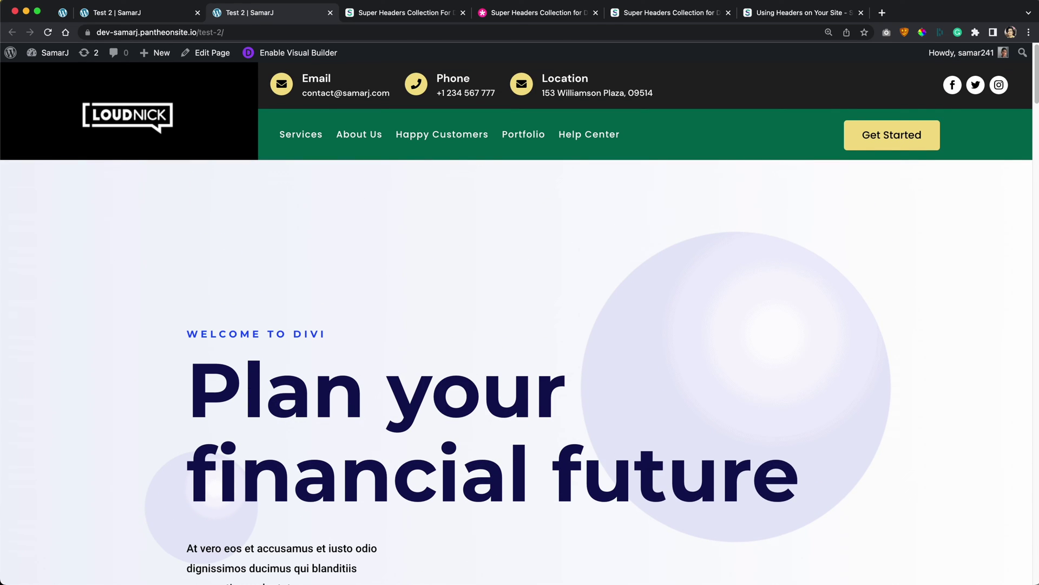
{"action": "scroll", "coordinate": [800, 234], "scroll_direction": "down", "scroll_amount": 12}
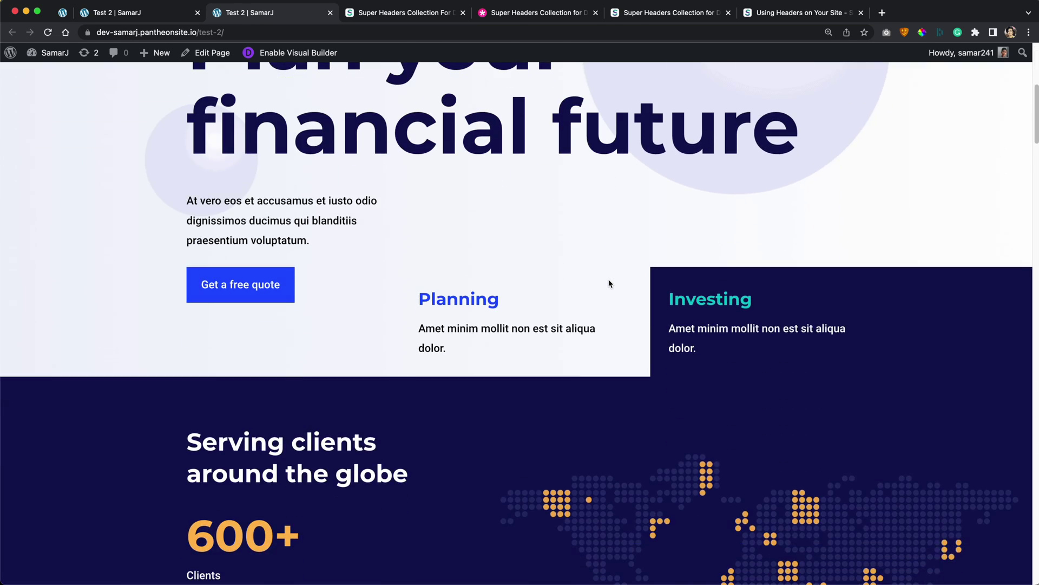
{"action": "scroll", "coordinate": [320, 276], "scroll_direction": "up", "scroll_amount": 9}
{"action": "key", "text": "super+1"}
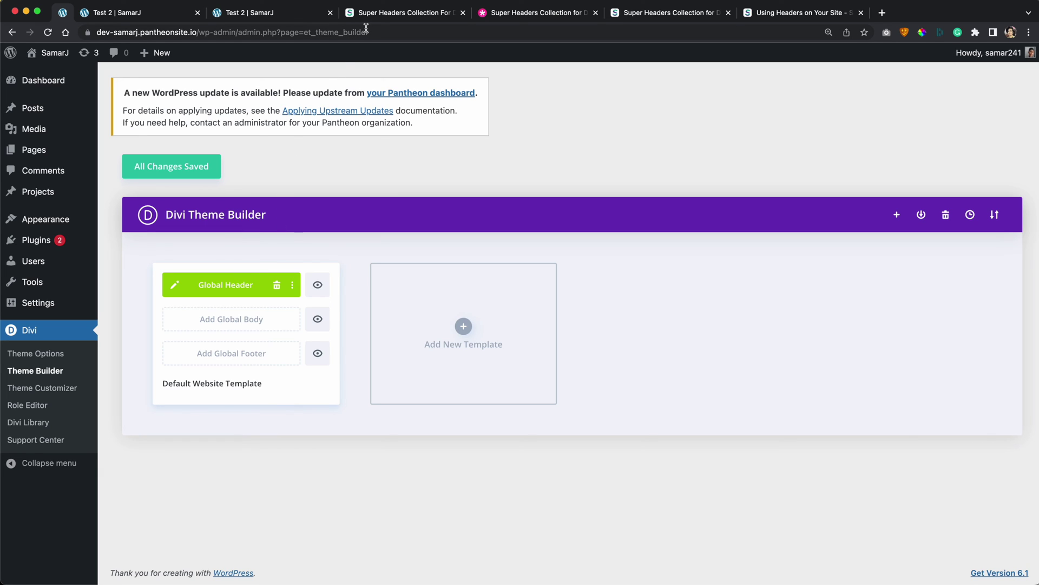
Step: Look over the SamarJ Super Headers product page and its Elegant Themes marketplace listing
{"action": "left_click", "coordinate": [379, 12]}
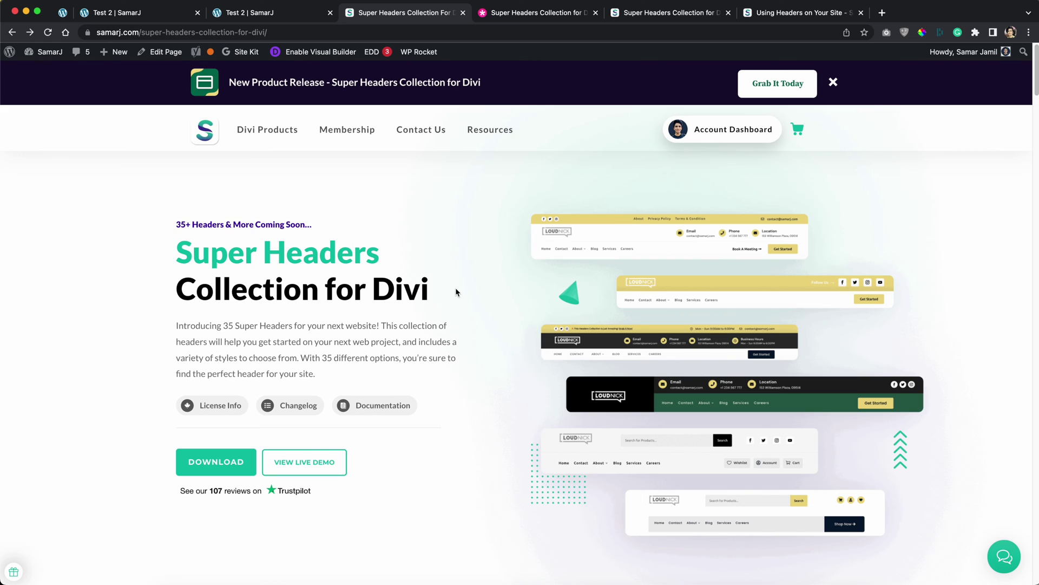
{"action": "left_click", "coordinate": [560, 12]}
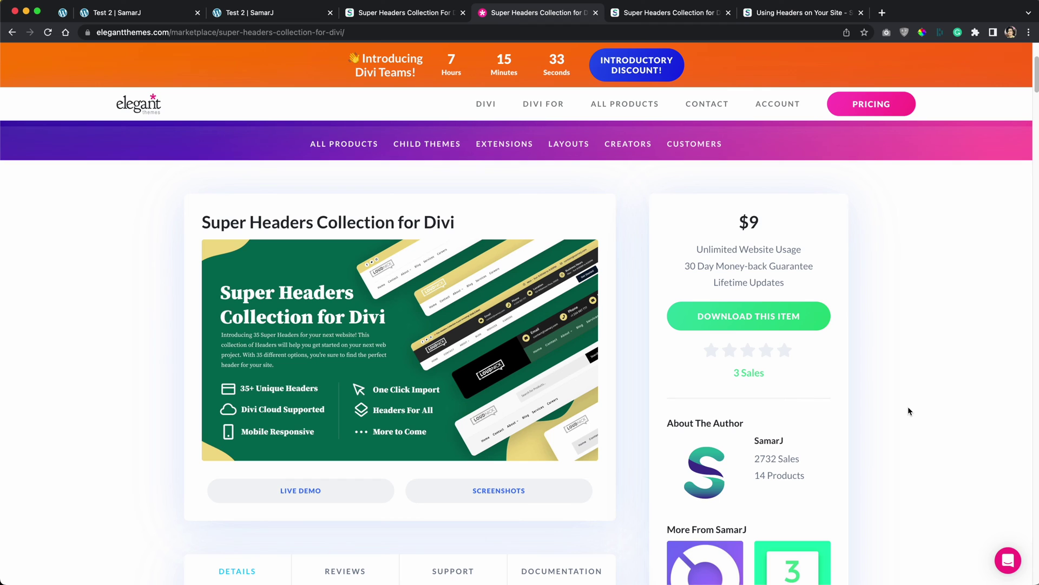
{"action": "scroll", "coordinate": [898, 359], "scroll_direction": "down", "scroll_amount": 3}
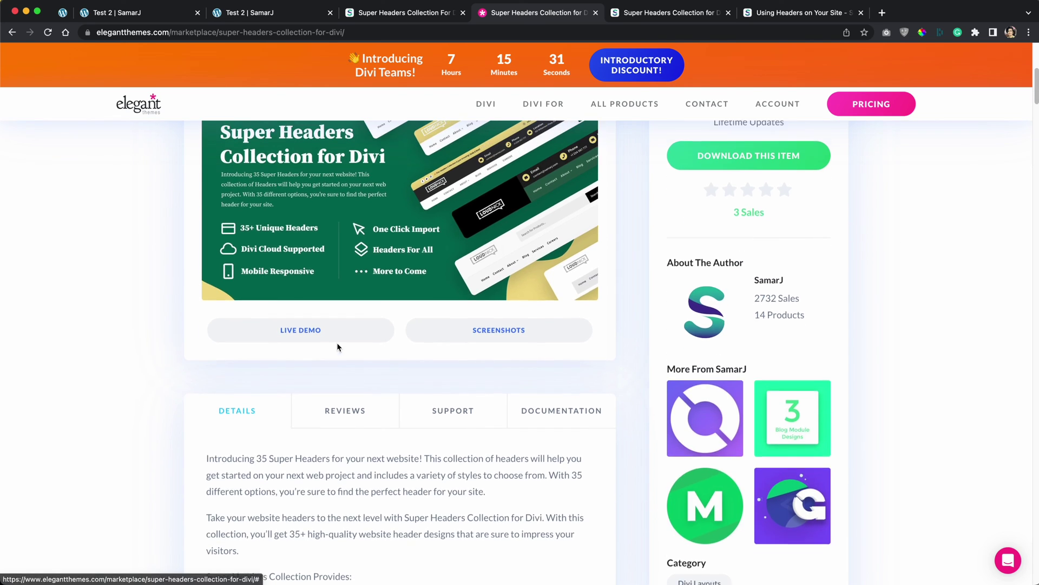
{"action": "scroll", "coordinate": [731, 368], "scroll_direction": "up", "scroll_amount": 5}
{"action": "scroll", "coordinate": [731, 367], "scroll_direction": "down", "scroll_amount": 3}
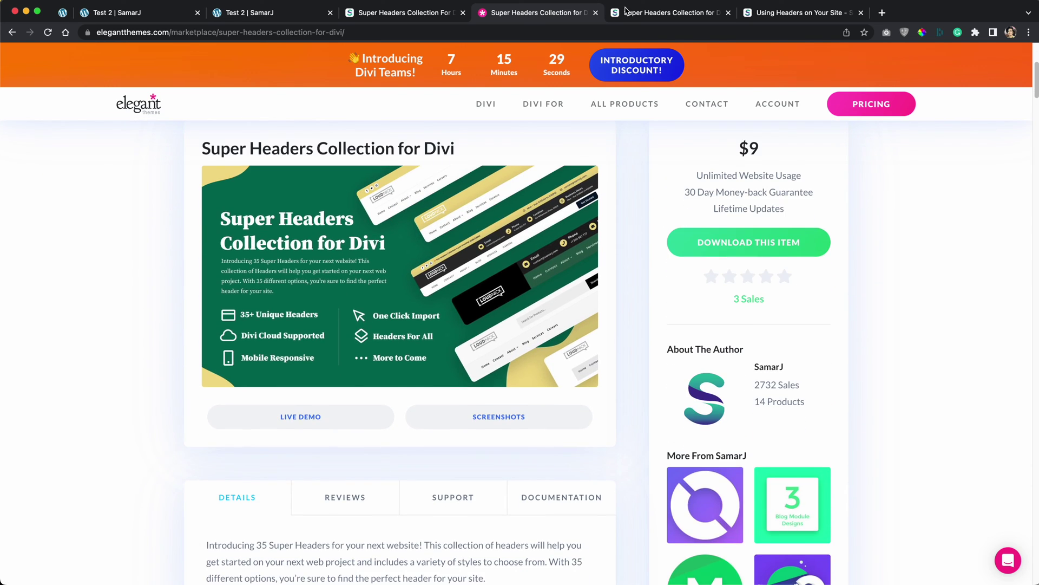
Step: Browse the demo site's Super Headers Collection for Divi sales page
{"action": "left_click", "coordinate": [653, 16]}
{"action": "scroll", "coordinate": [648, 267], "scroll_direction": "up", "scroll_amount": 9}
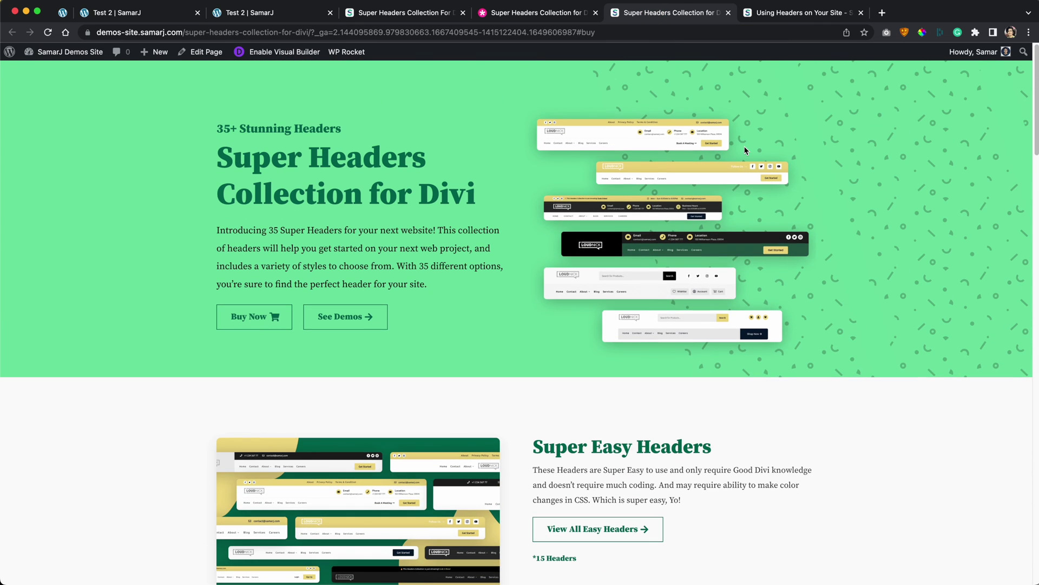
{"action": "scroll", "coordinate": [745, 159], "scroll_direction": "down", "scroll_amount": 3}
{"action": "scroll", "coordinate": [745, 159], "scroll_direction": "down", "scroll_amount": 2}
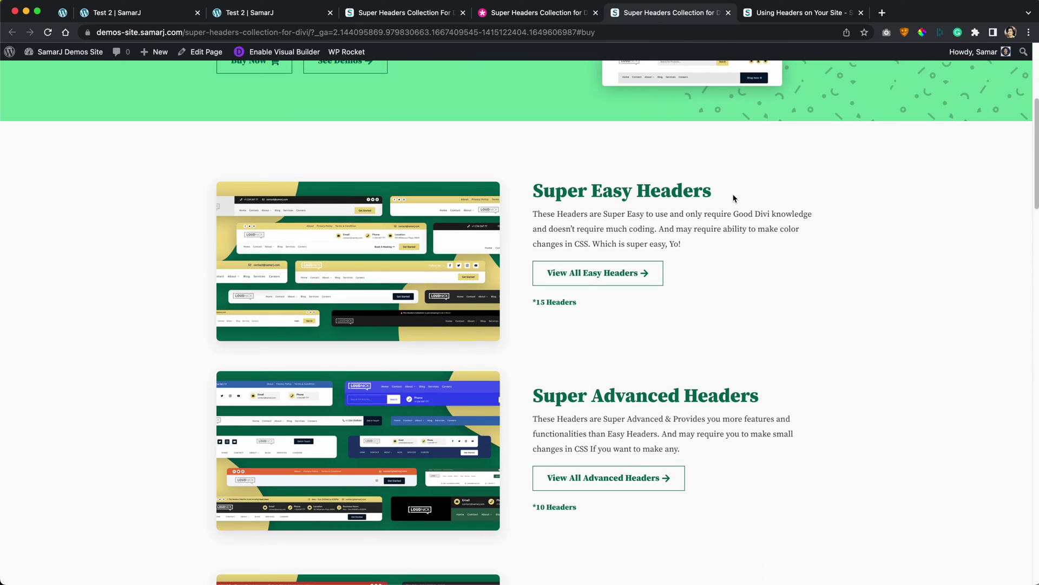
{"action": "scroll", "coordinate": [735, 198], "scroll_direction": "down", "scroll_amount": 11}
{"action": "scroll", "coordinate": [713, 259], "scroll_direction": "up", "scroll_amount": 12}
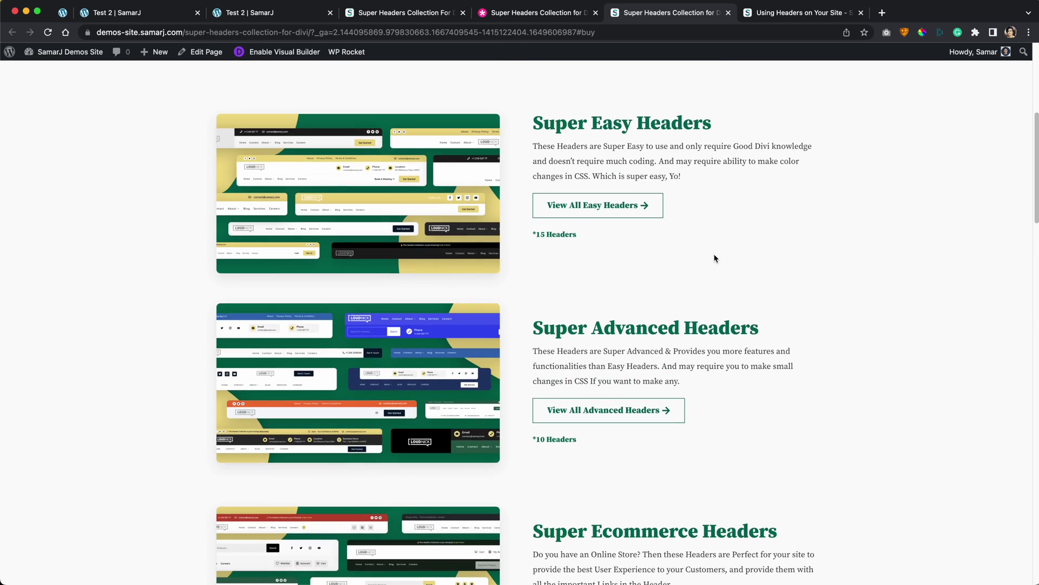
{"action": "scroll", "coordinate": [750, 243], "scroll_direction": "down", "scroll_amount": 15}
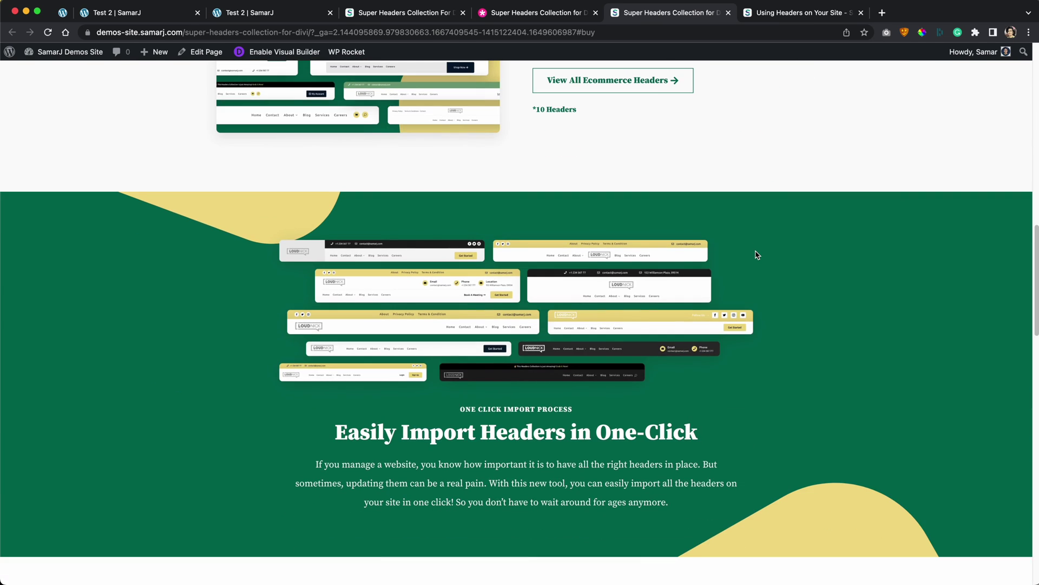
{"action": "scroll", "coordinate": [436, 288], "scroll_direction": "down", "scroll_amount": 6}
{"action": "scroll", "coordinate": [436, 318], "scroll_direction": "up", "scroll_amount": 20}
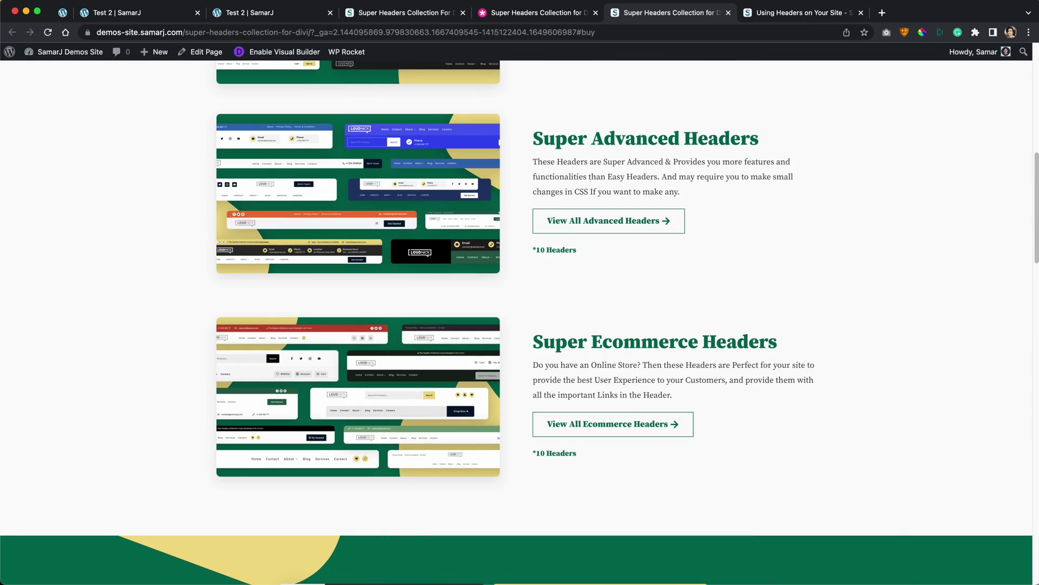
Step: Switch to the SamarJ Docs 'Using Headers on Your Site' article
{"action": "left_click", "coordinate": [787, 12]}
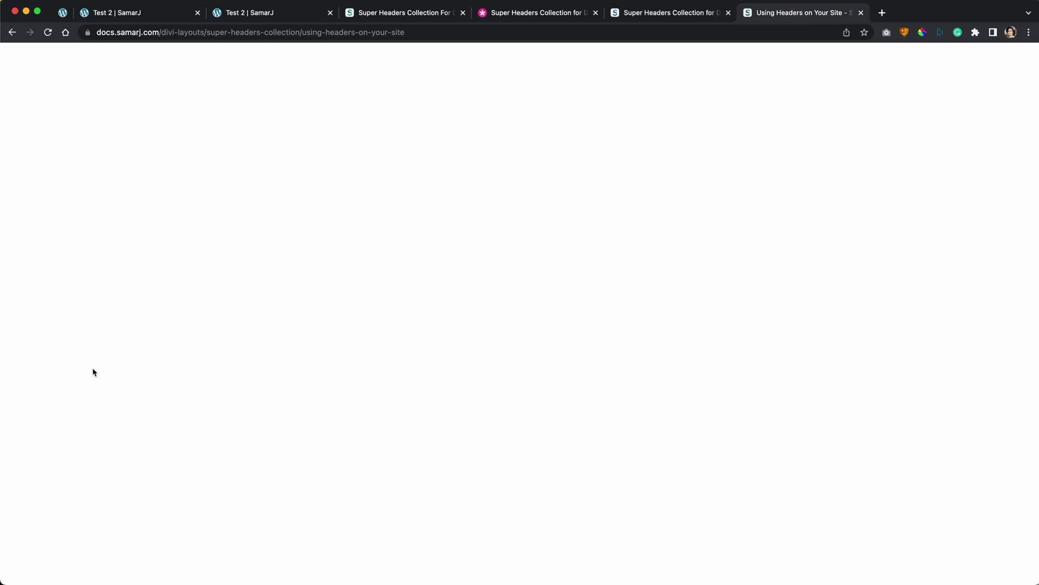